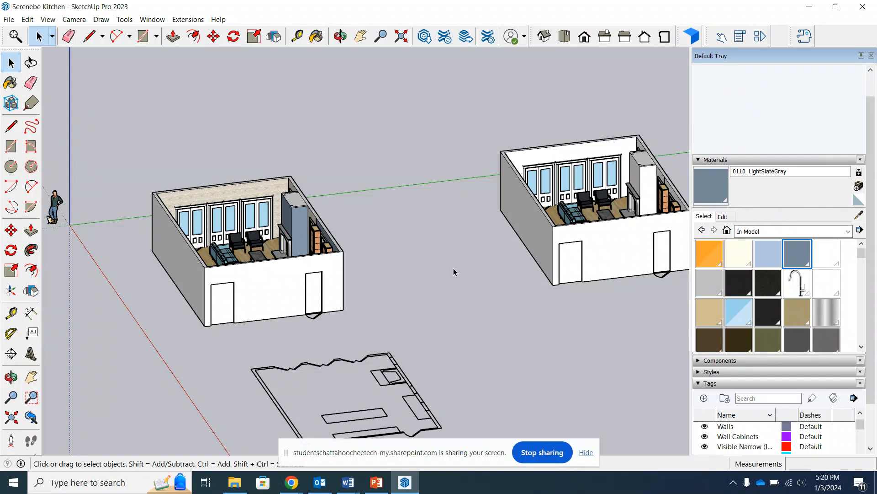
Examine the finished room's papered walls, painted fireplace surround, cabinets and tiled backsplash up close.
middle_drag(452, 278, 390, 264)
scroll(259, 251, up, 8)
scroll(187, 176, up, 2)
scroll(172, 145, down, 3)
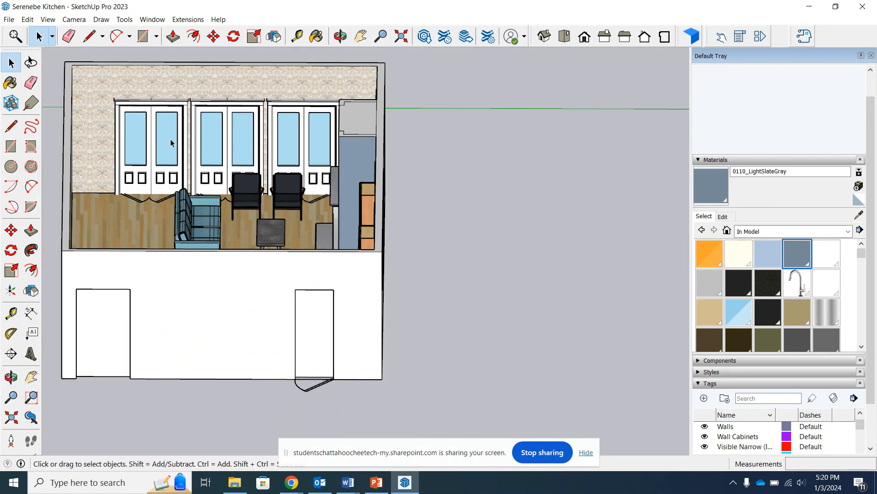
scroll(164, 85, up, 4)
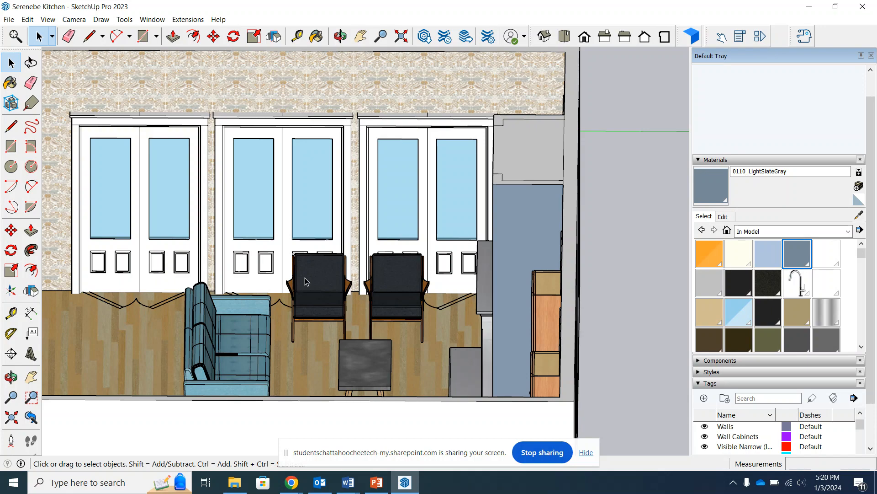
middle_drag(303, 280, 413, 279)
scroll(412, 279, up, 2)
scroll(412, 278, down, 1)
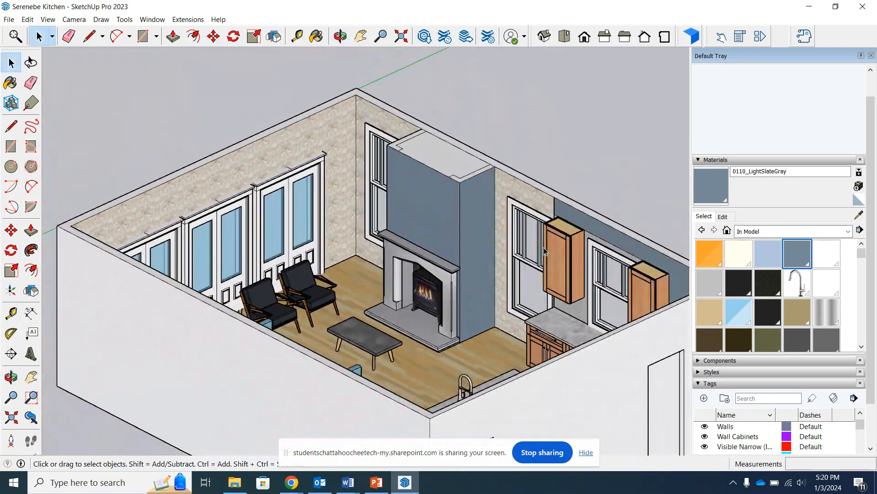
middle_drag(536, 258, 587, 197)
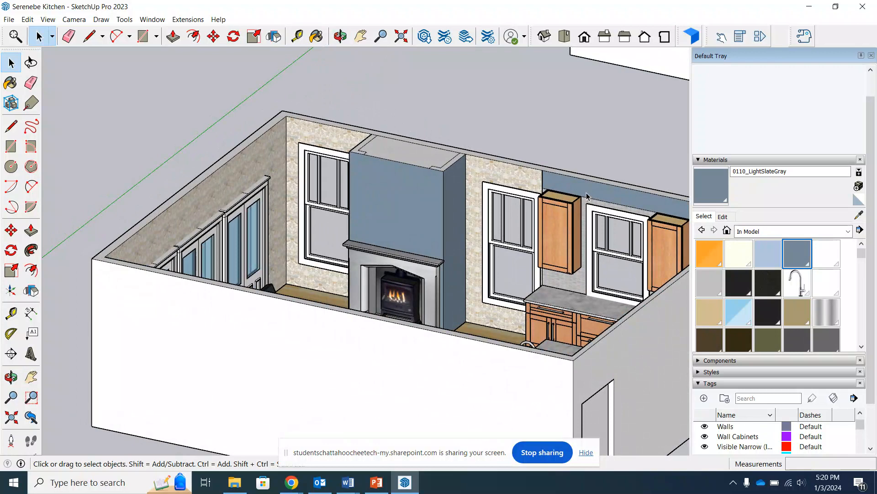
scroll(588, 190, up, 3)
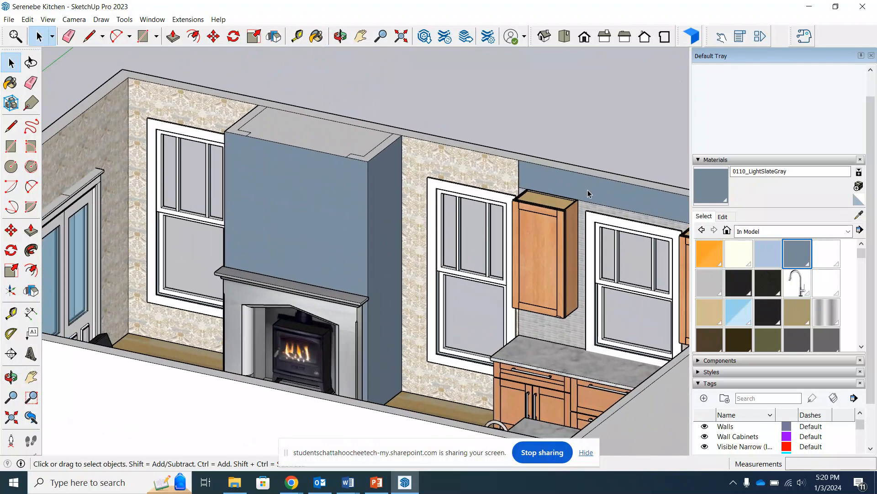
scroll(556, 355, up, 2)
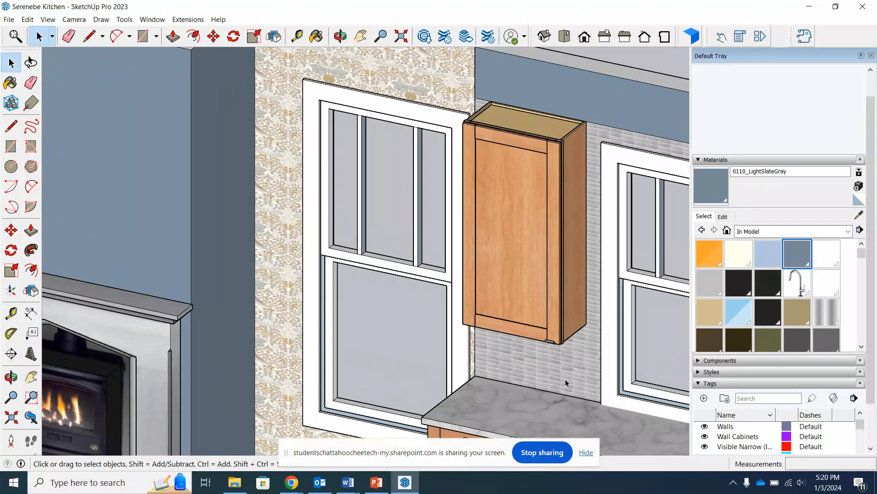
scroll(574, 367, down, 4)
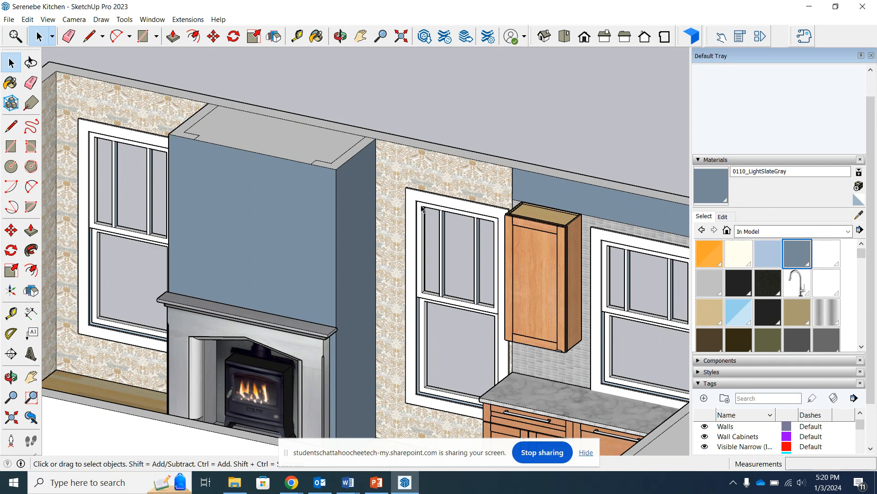
scroll(391, 178, up, 4)
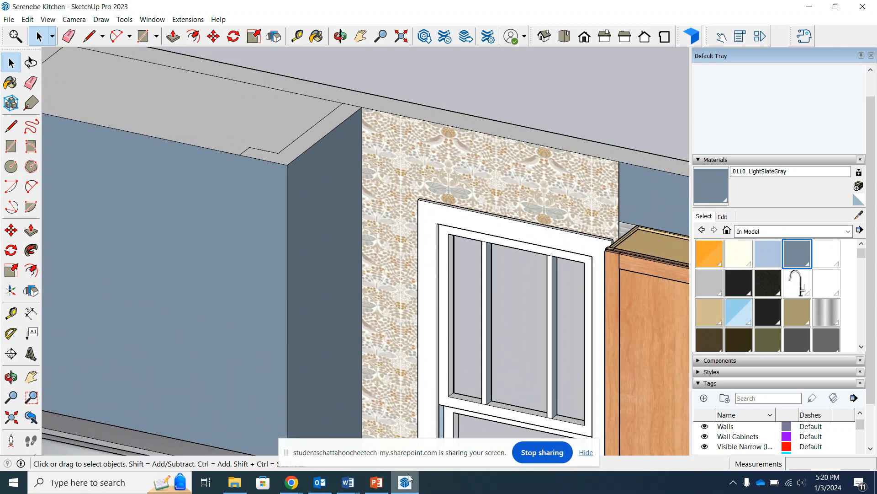
Switch to Chrome and check the pattern interval in the specifications of the York butterfly garden wallpaper on Wayfair.
click(293, 486)
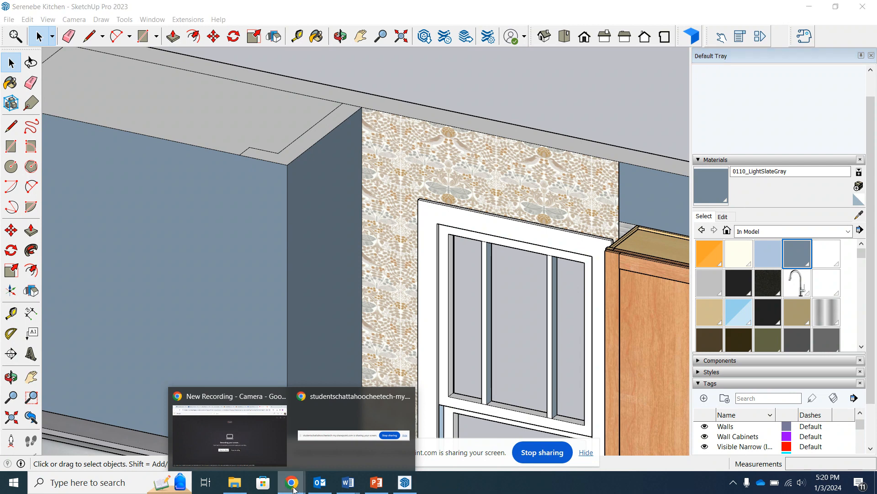
click(221, 400)
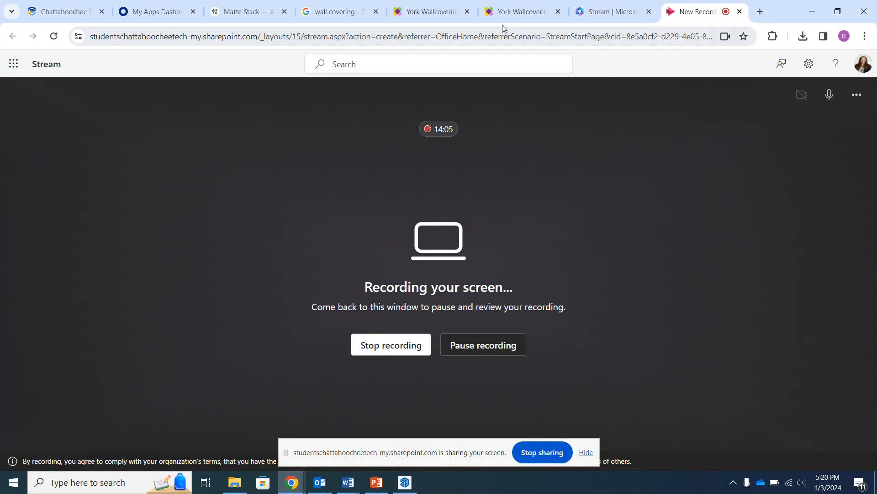
click(530, 18)
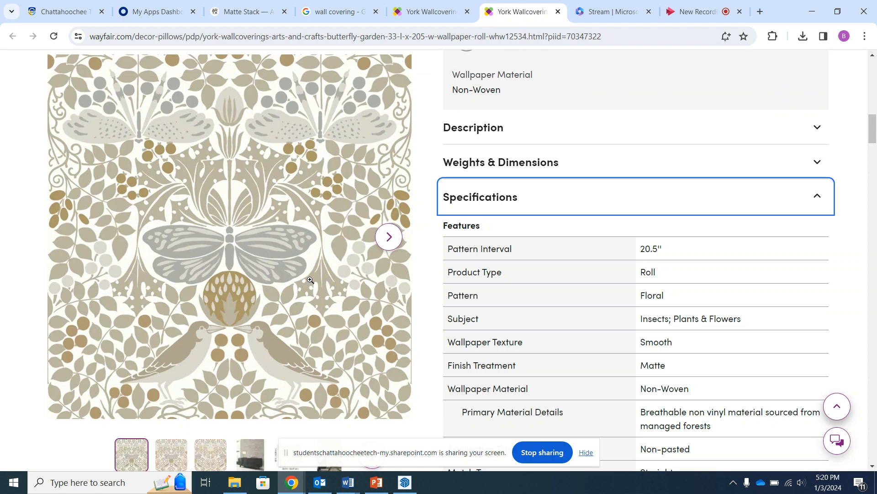
scroll(310, 279, down, 4)
scroll(310, 280, up, 2)
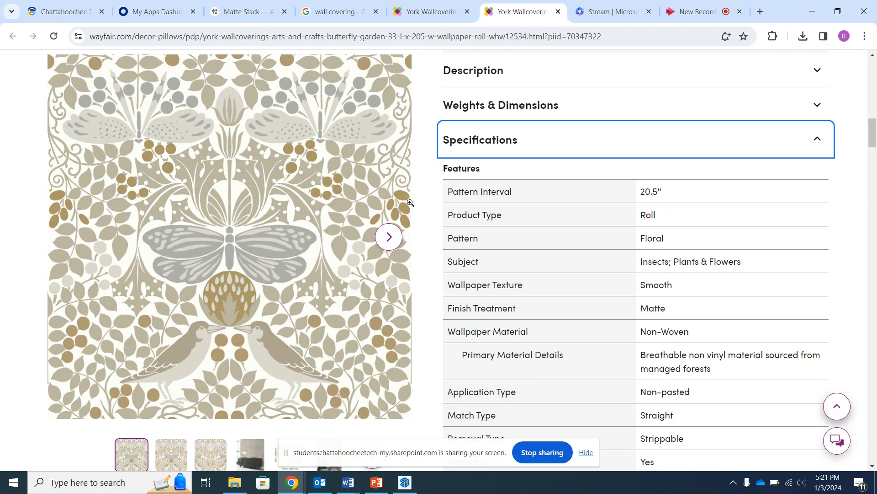
Switch to SketchUp and start a new material named Wallcovering 2 with the wallcovering image from the Desktop as its texture.
click(405, 483)
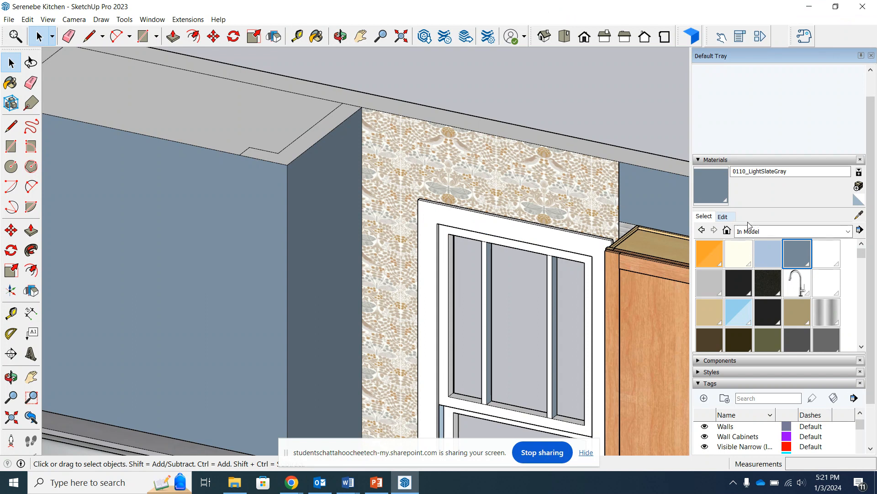
click(859, 186)
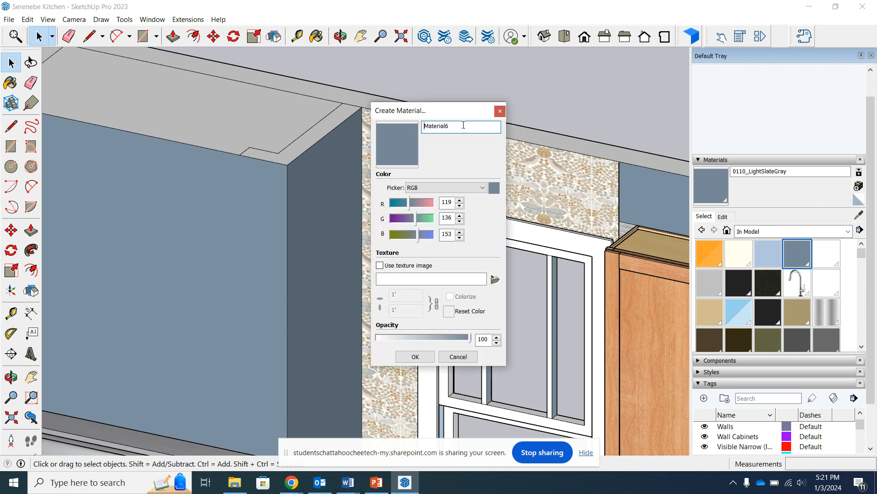
drag(464, 124, 423, 126)
text(Wallcovering 2)
click(496, 281)
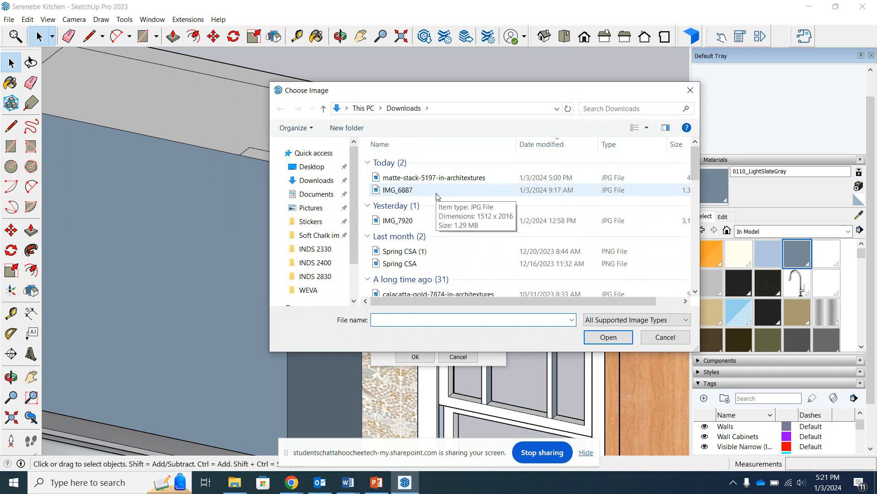
click(314, 169)
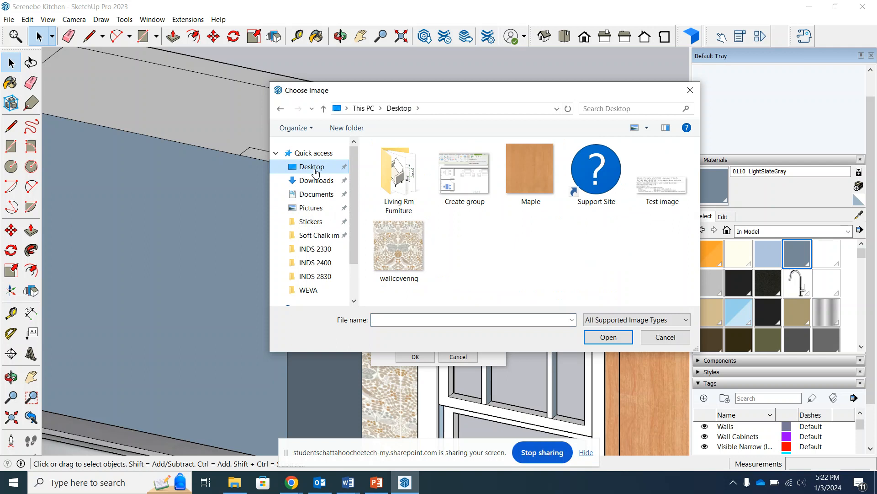
click(404, 250)
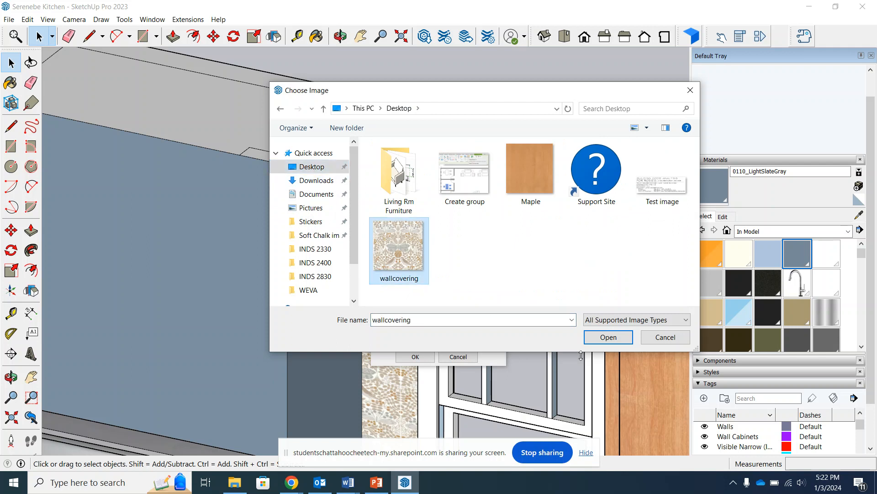
click(602, 339)
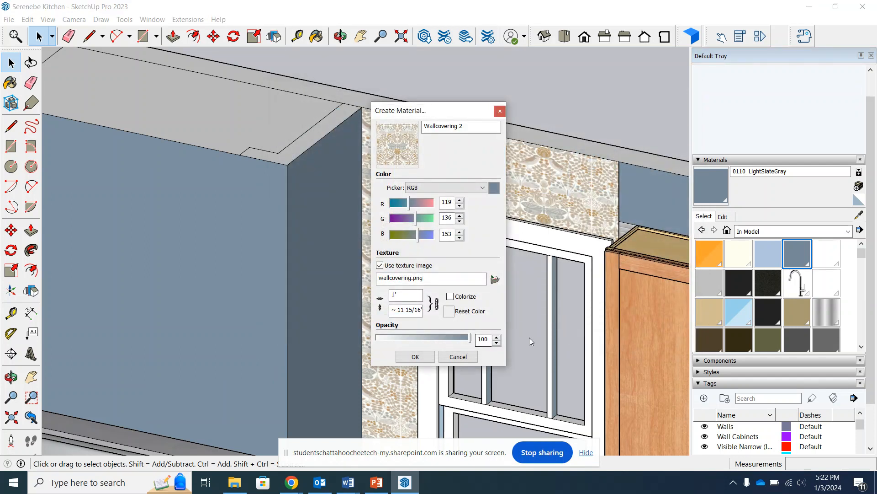
Set the new material's texture width to 20 inches and create the material.
double_click(402, 295)
text(20)
click(425, 361)
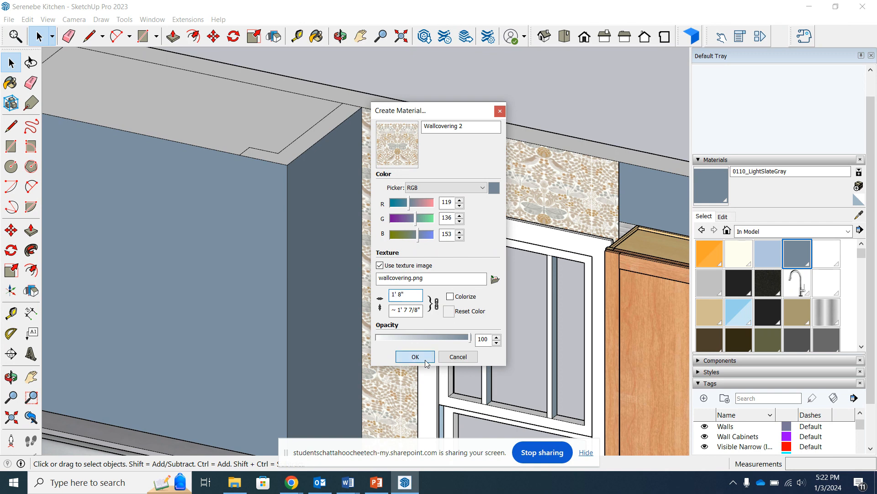
Open the wall group of the unpainted room for editing and select the inner wall face behind the French doors.
scroll(483, 202, down, 5)
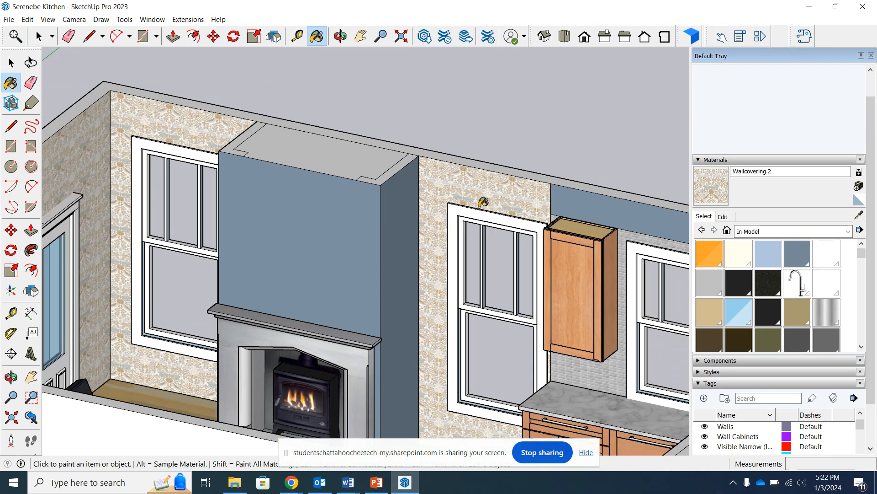
scroll(483, 202, down, 1)
scroll(339, 209, down, 6)
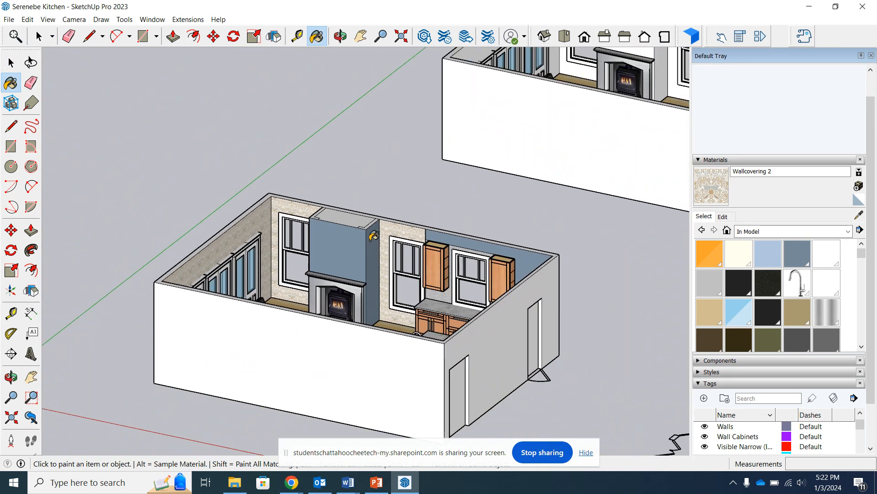
scroll(373, 235, down, 2)
scroll(556, 146, down, 2)
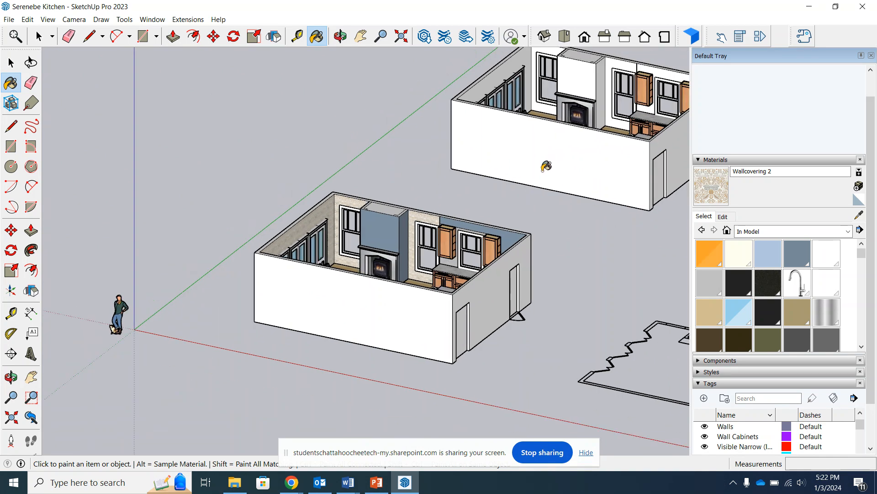
scroll(543, 170, down, 4)
middle_drag(541, 112, 501, 144)
scroll(589, 120, up, 7)
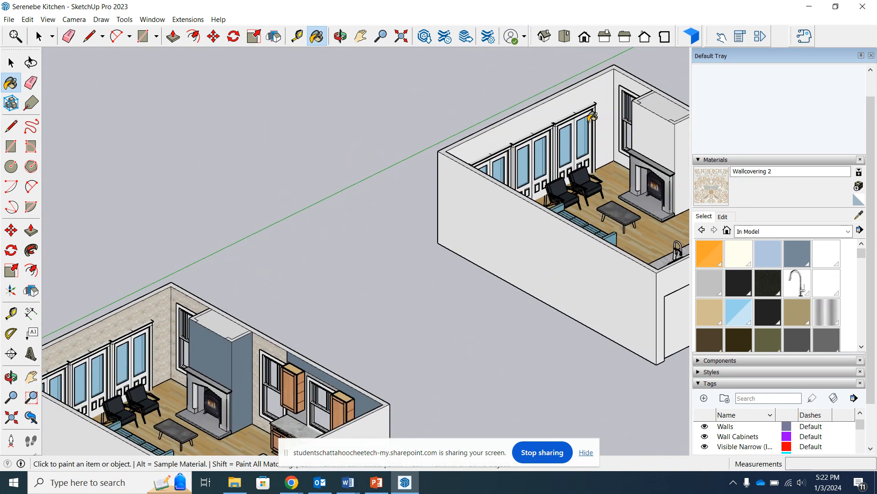
scroll(592, 116, up, 3)
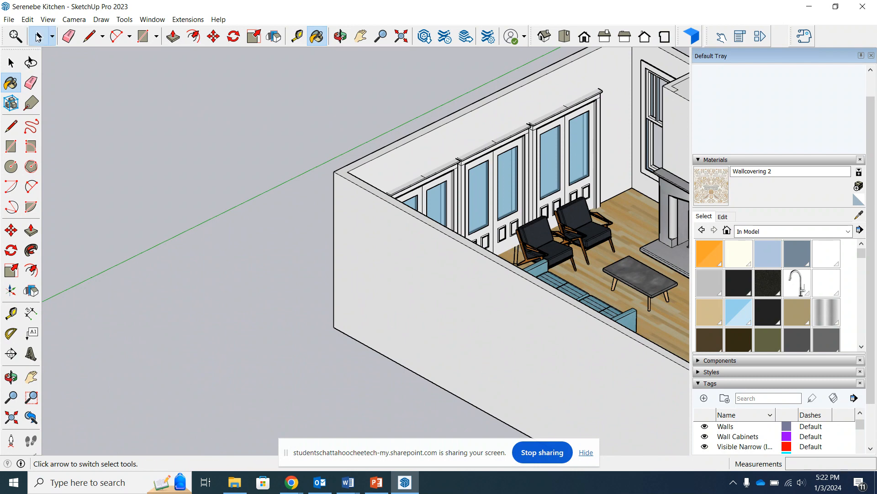
click(38, 36)
middle_drag(473, 207, 669, 281)
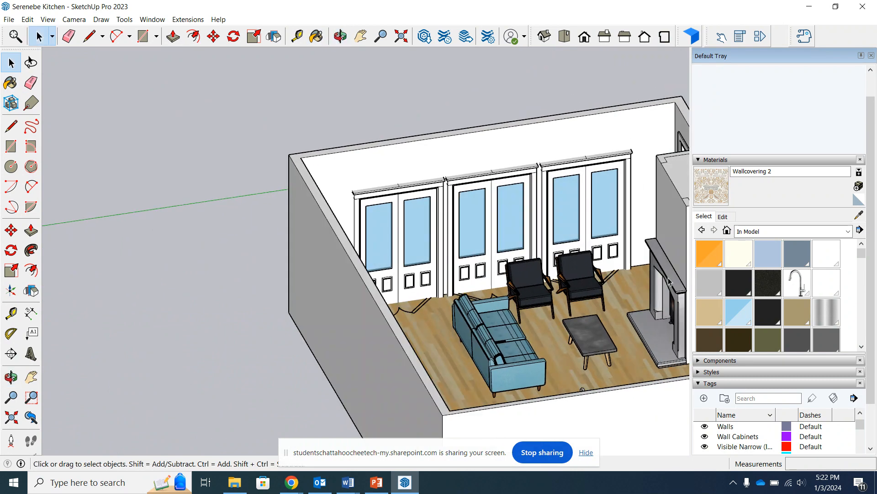
double_click(540, 155)
click(541, 155)
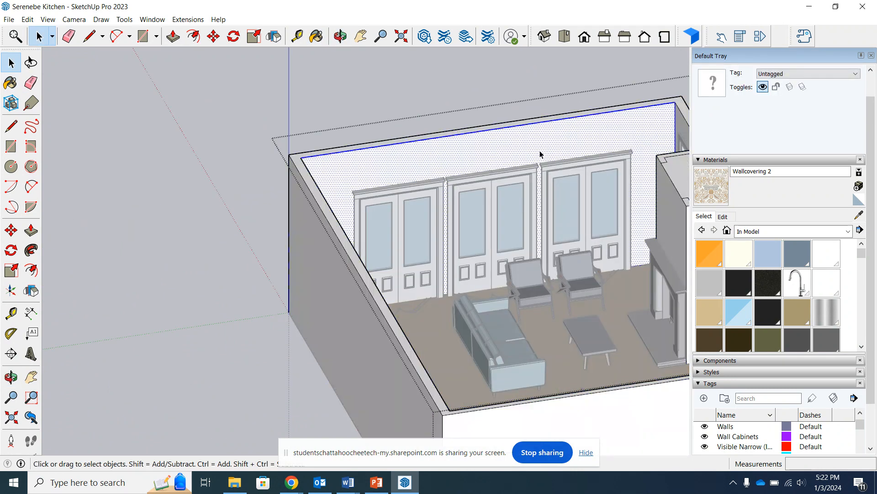
Paint the selected French door wall face with the Wallcovering 2 material.
scroll(606, 177, up, 2)
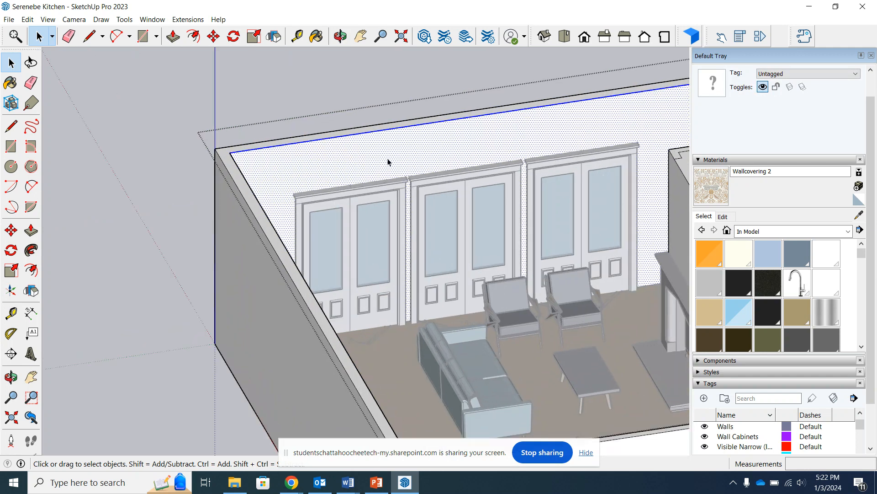
middle_drag(374, 162, 323, 183)
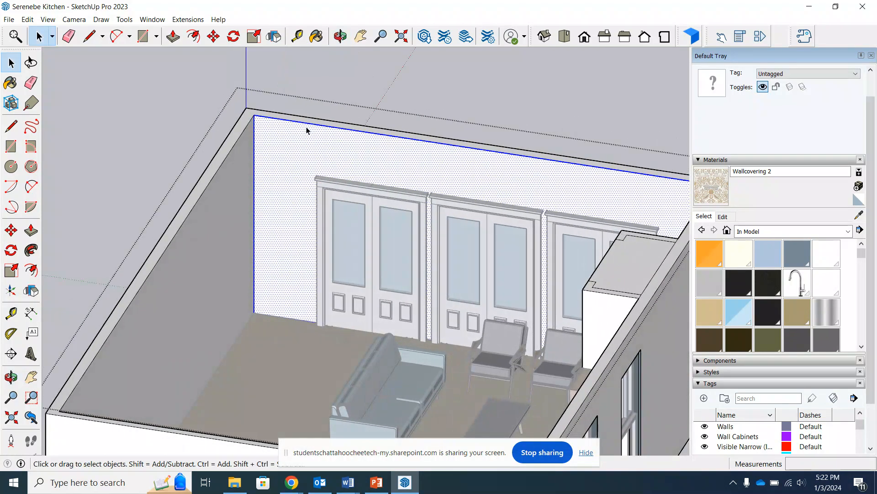
scroll(310, 141, down, 2)
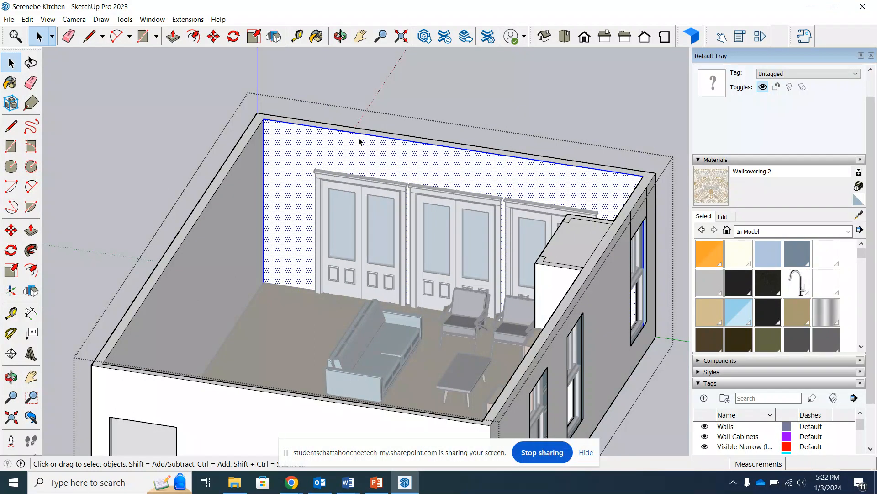
scroll(499, 164, up, 2)
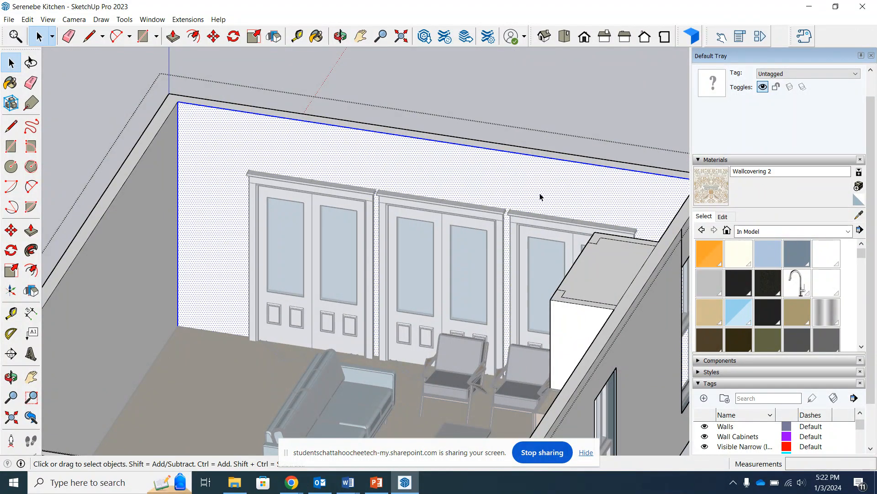
click(712, 185)
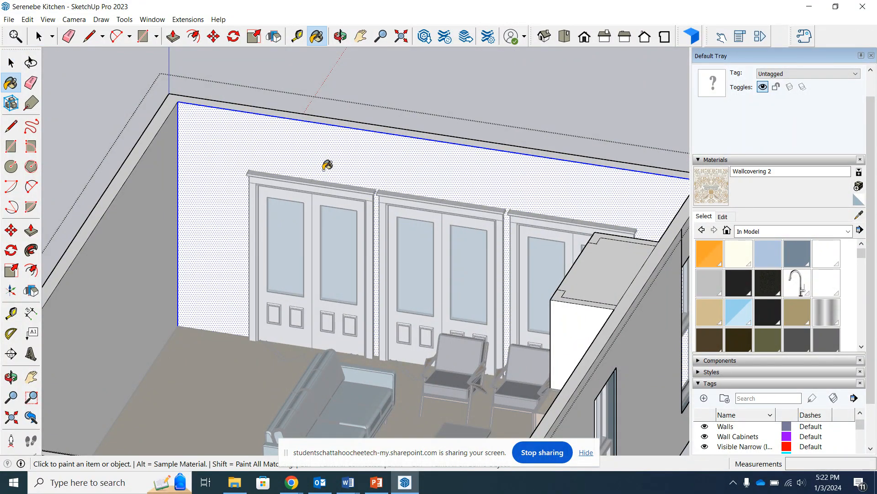
click(250, 138)
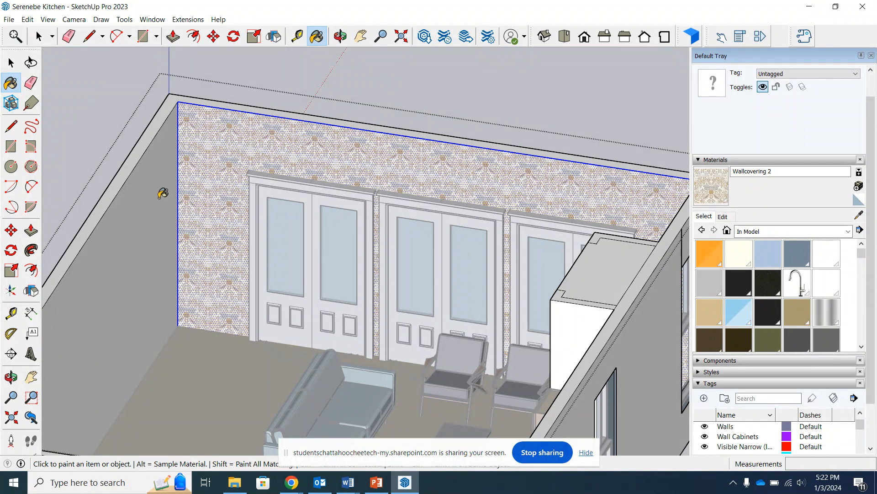
Select the inner window wall face between the fireplace and the kitchen cabinets.
middle_drag(203, 231, 581, 190)
scroll(330, 193, down, 2)
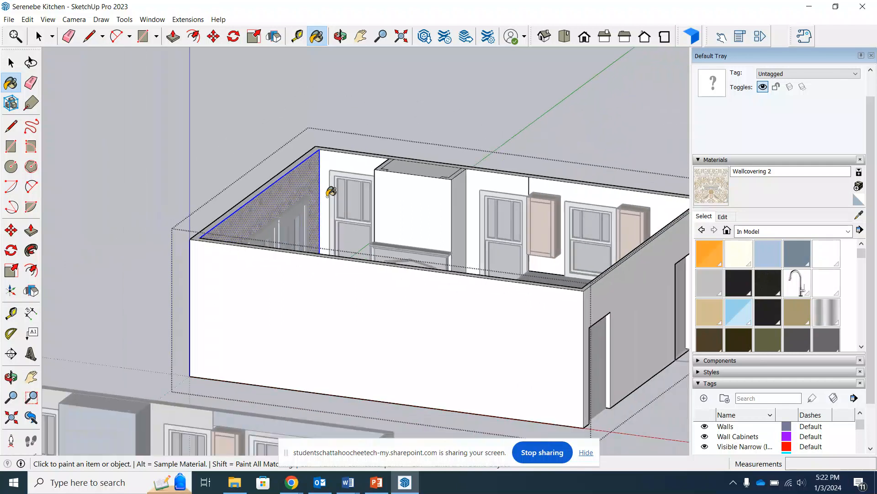
scroll(450, 185, up, 3)
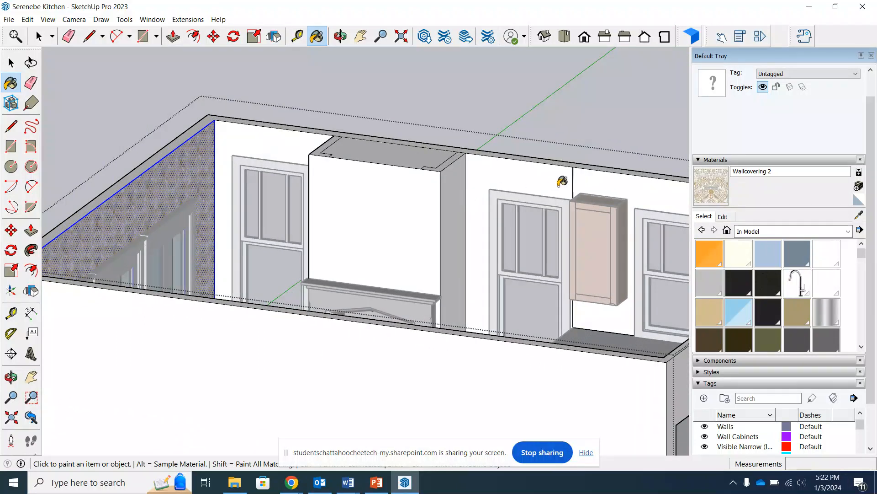
click(91, 43)
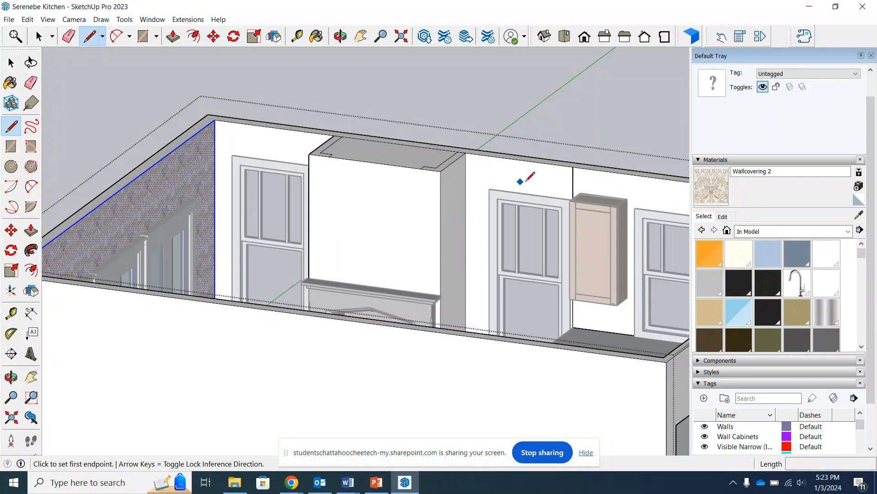
key(space)
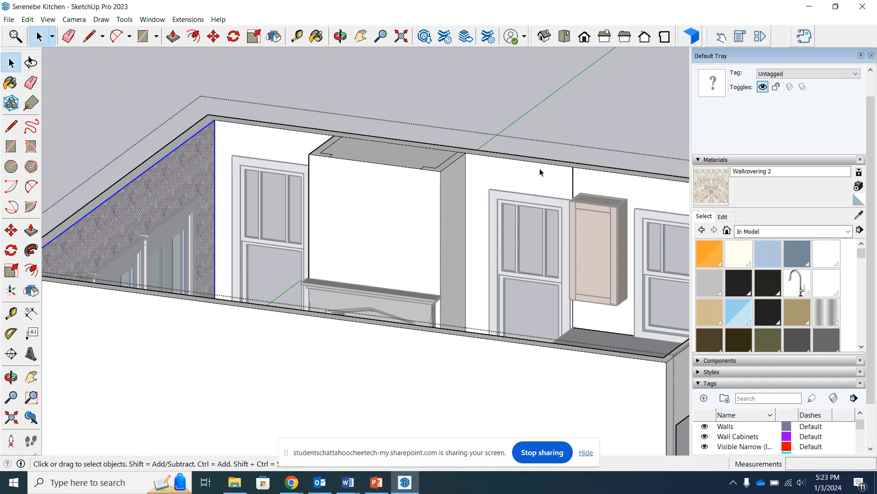
click(540, 172)
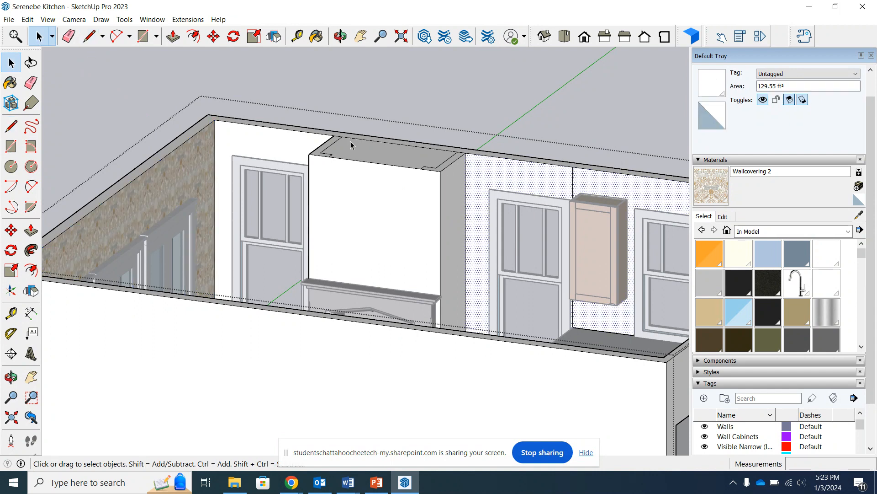
Draw a vertical line about 9' 6" long from the wall top to the floor beside the base cabinets, splitting the selected face.
click(89, 36)
scroll(537, 166, up, 4)
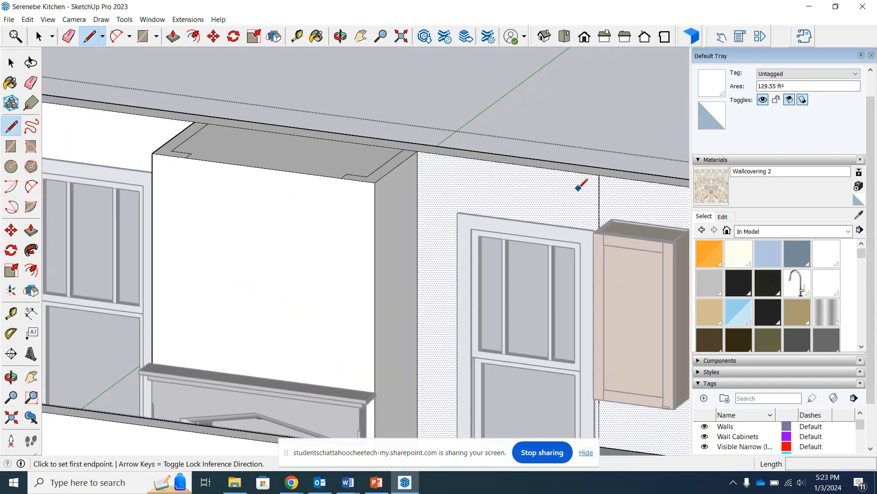
click(604, 172)
scroll(606, 170, down, 4)
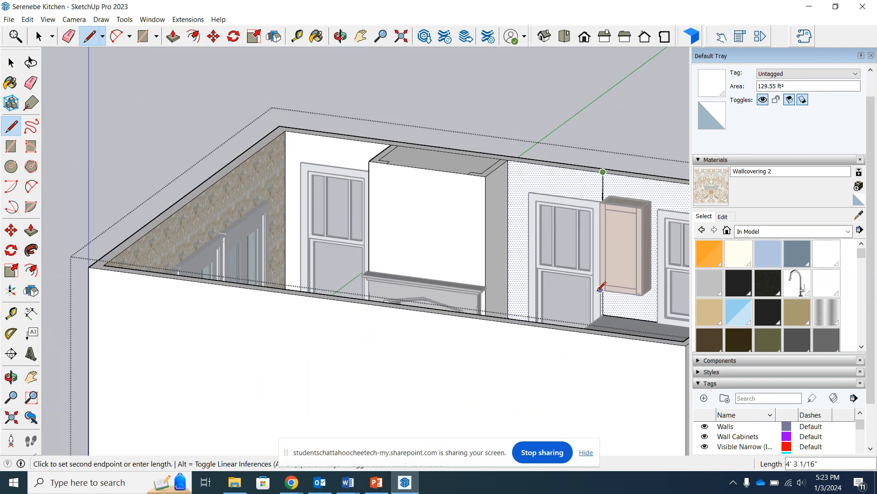
middle_drag(590, 305, 548, 311)
scroll(562, 319, up, 5)
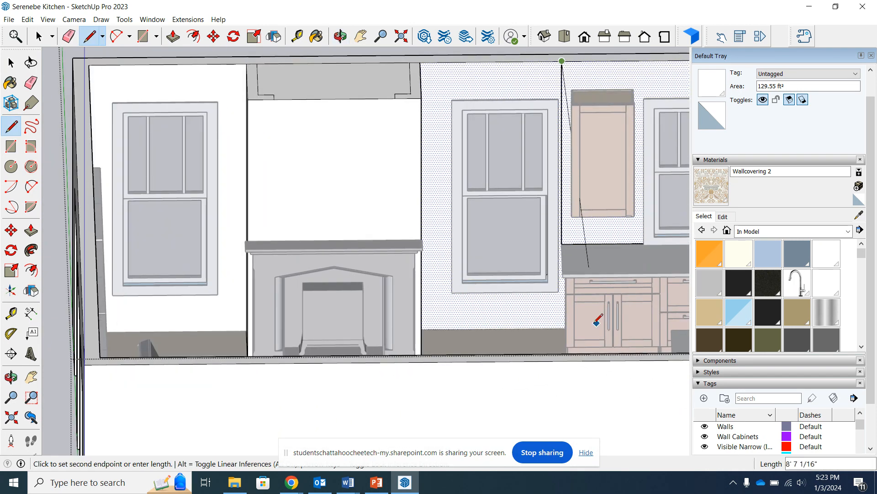
scroll(562, 322, up, 3)
click(548, 333)
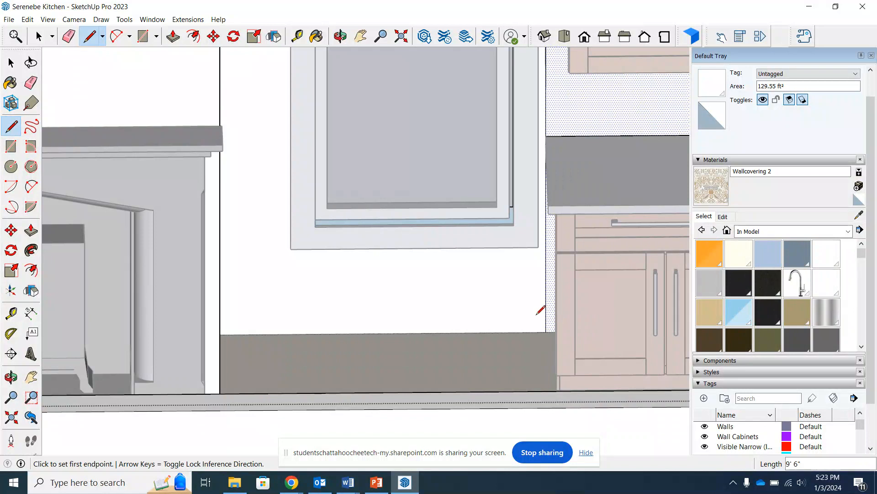
Paint the two window wall faces on either side of the fireplace with the Wallcovering 2 material.
scroll(544, 322, down, 3)
click(38, 36)
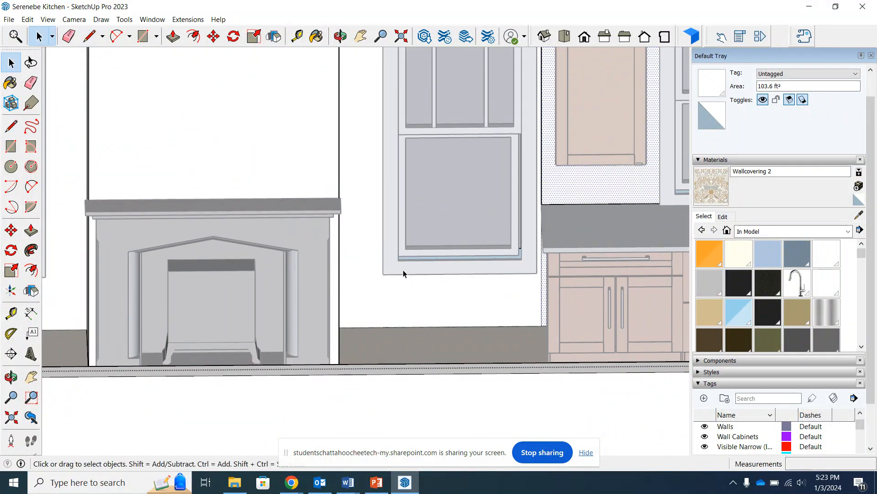
scroll(403, 271, down, 3)
click(708, 183)
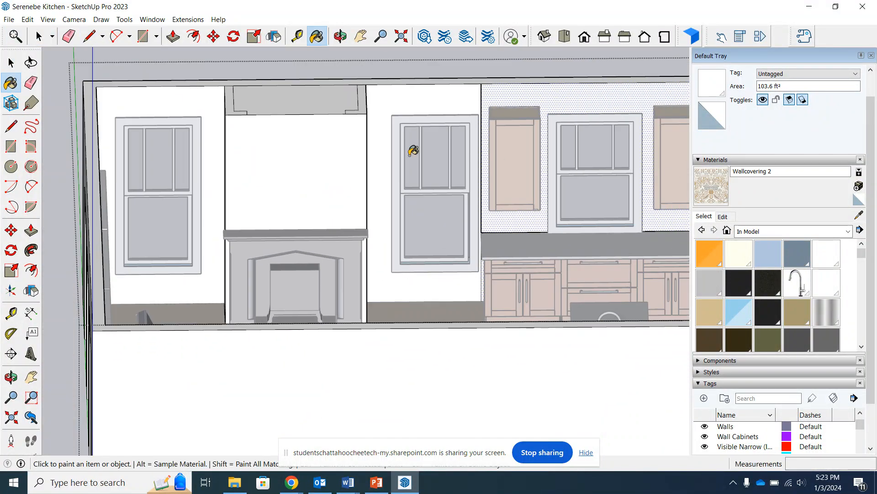
click(204, 109)
click(449, 101)
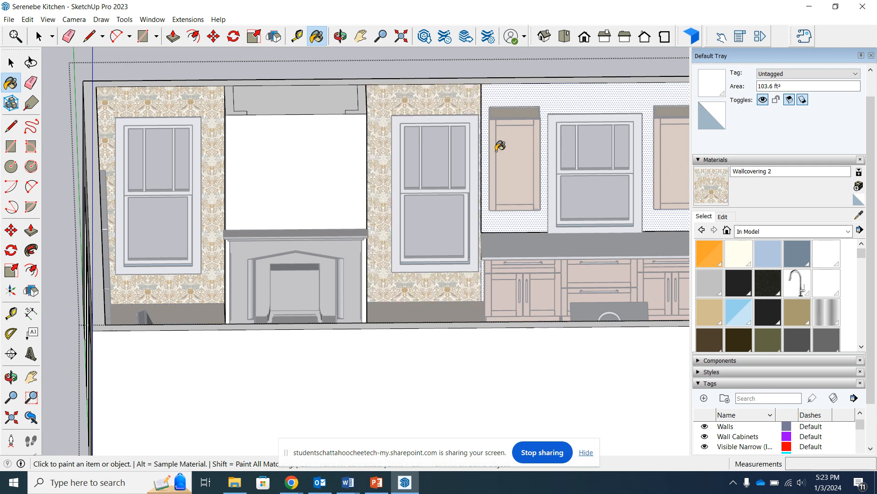
Switch to Chrome and open the blue paint colors page of the PPG Paints website.
mouse_move(294, 484)
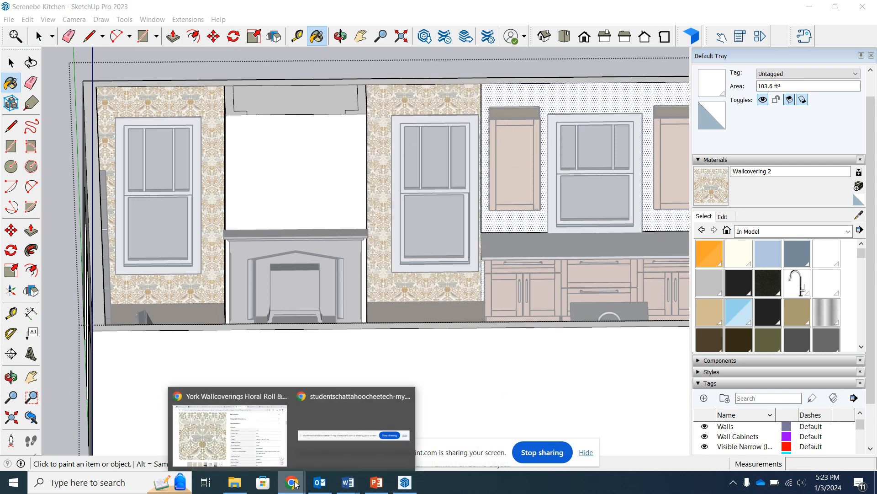
click(266, 444)
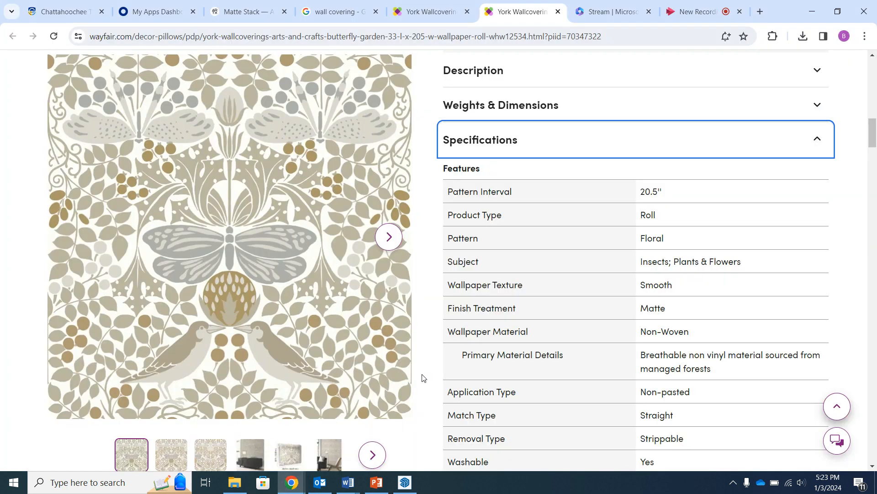
click(535, 38)
text(ppg)
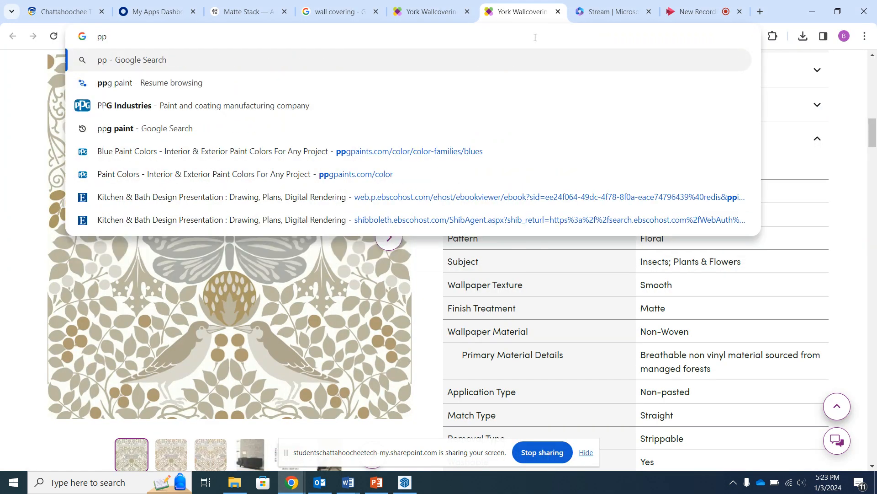
key(Return)
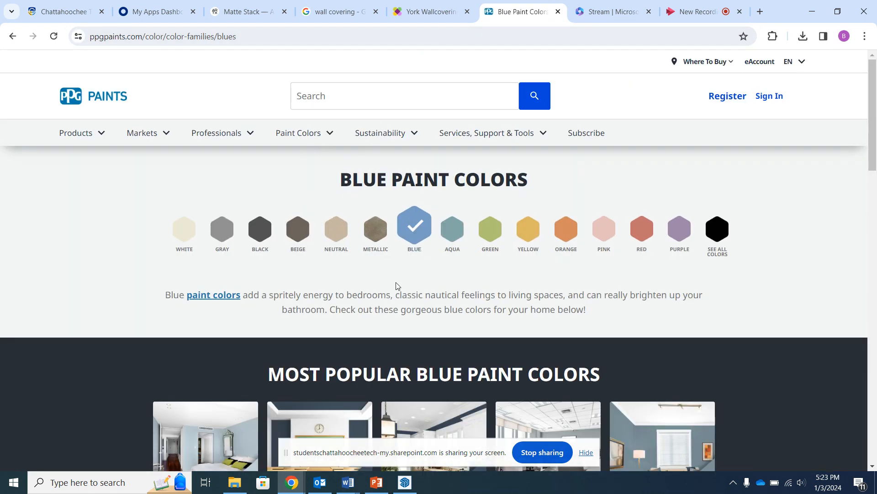
Open the Chalky Blue PPG1153-5 color page and look up its RGB values.
scroll(396, 283, down, 5)
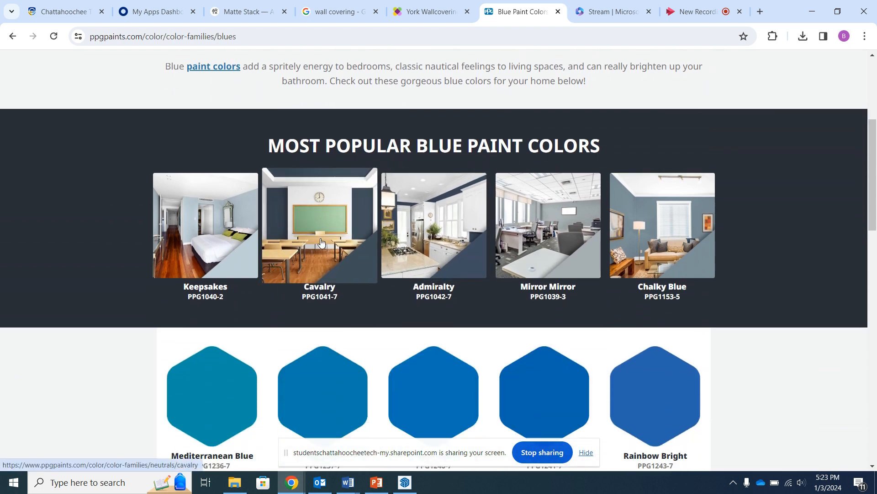
click(636, 210)
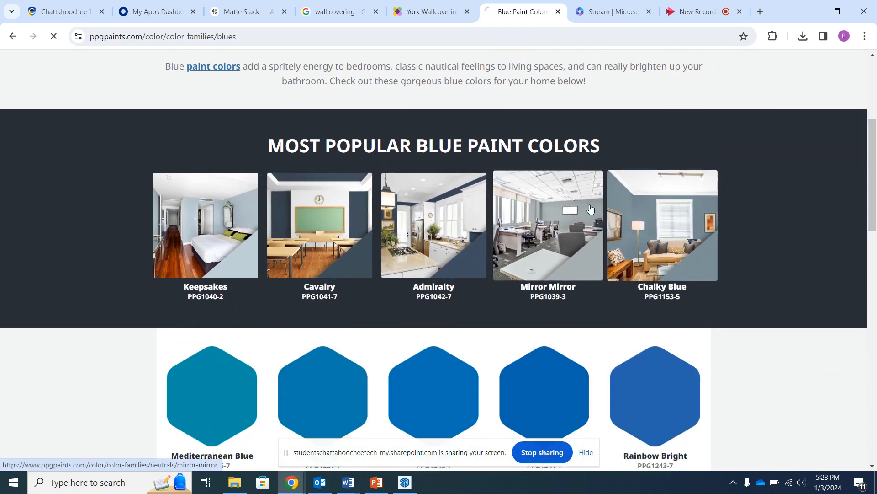
scroll(558, 265, down, 2)
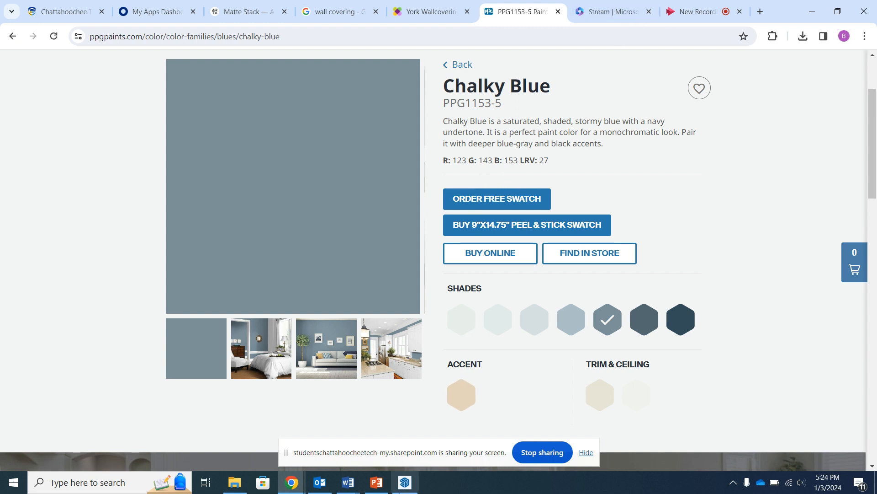
Switch to SketchUp and start a new material named PPG CHalky Blue with red 123 and no texture image.
click(402, 485)
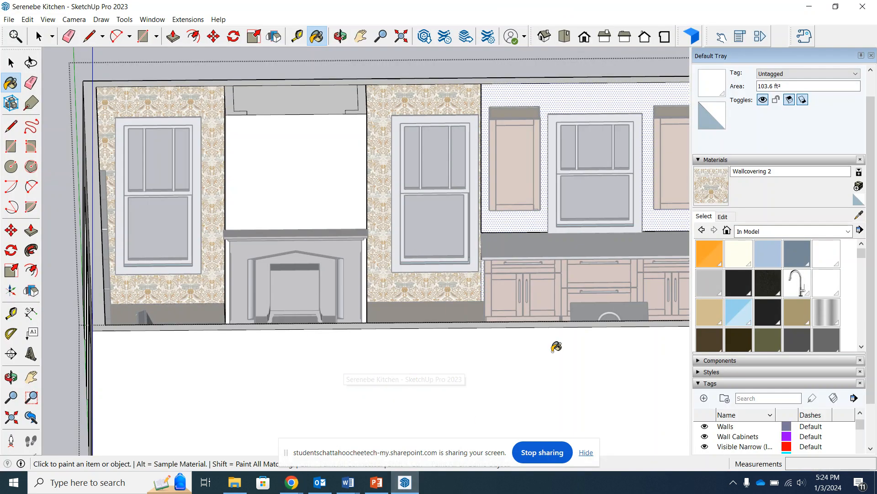
click(859, 187)
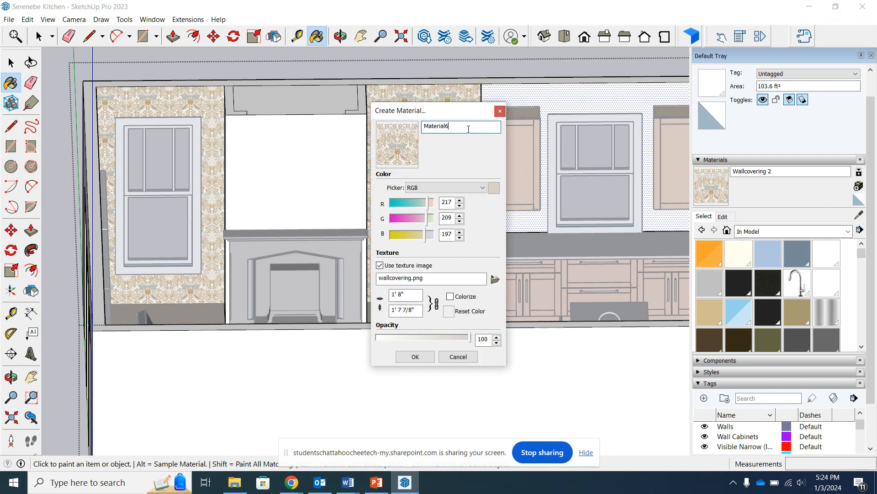
drag(468, 129, 382, 129)
text(PPG CHalky Blue)
drag(454, 203, 441, 206)
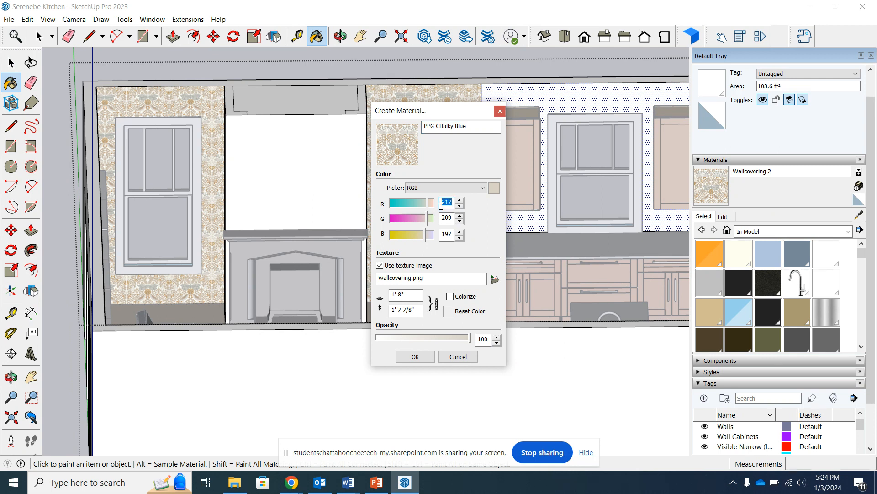
text(123)
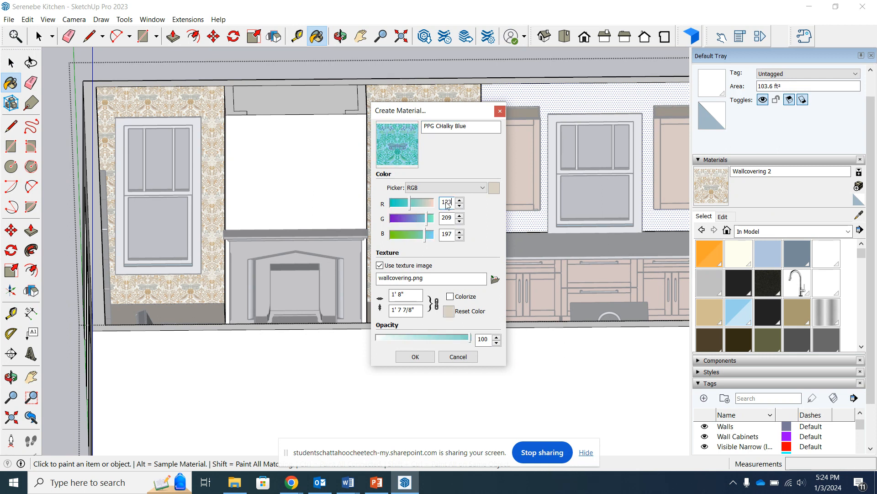
click(380, 266)
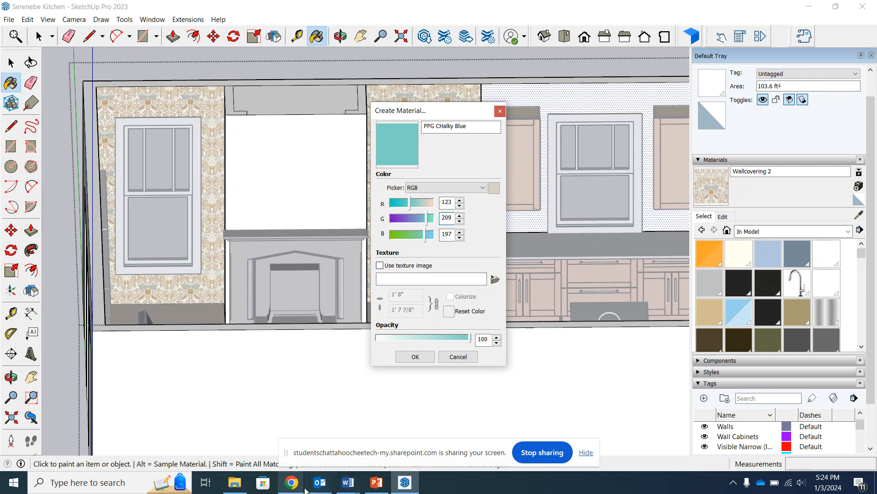
Set the new material's green to 143 and blue to 153, checking the color page's values, and create the material.
click(292, 482)
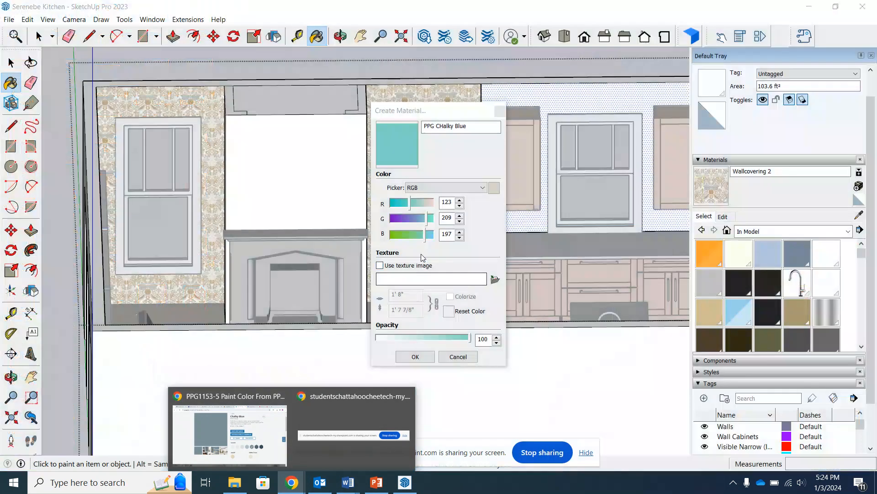
double_click(446, 218)
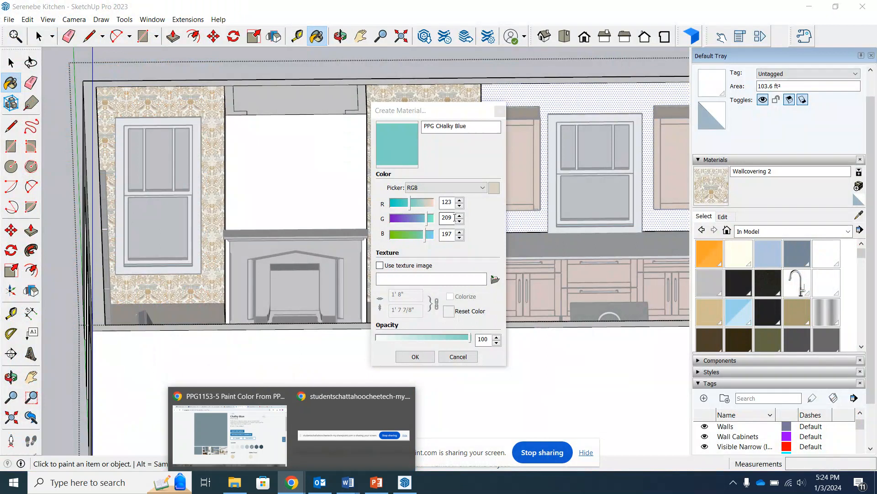
text(143)
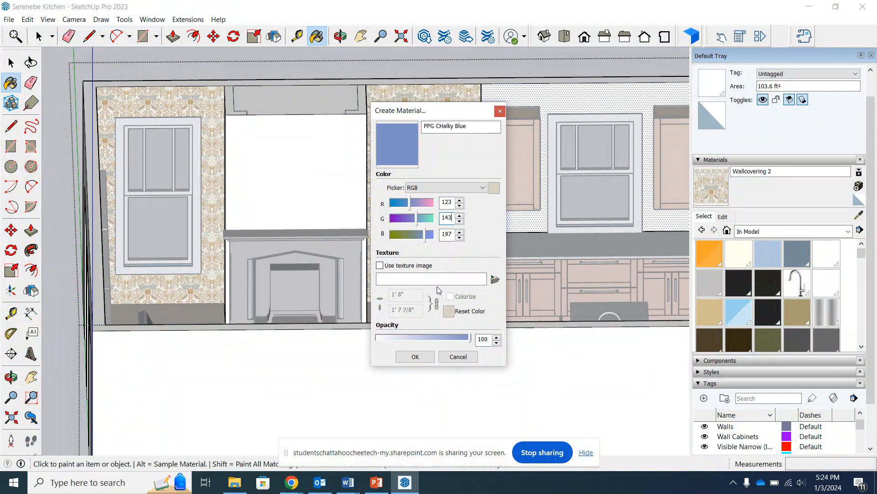
mouse_move(292, 484)
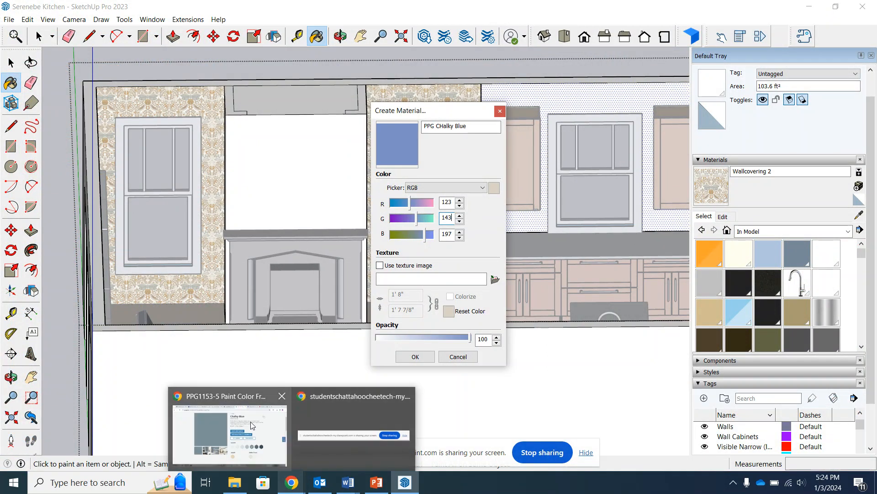
mouse_move(251, 425)
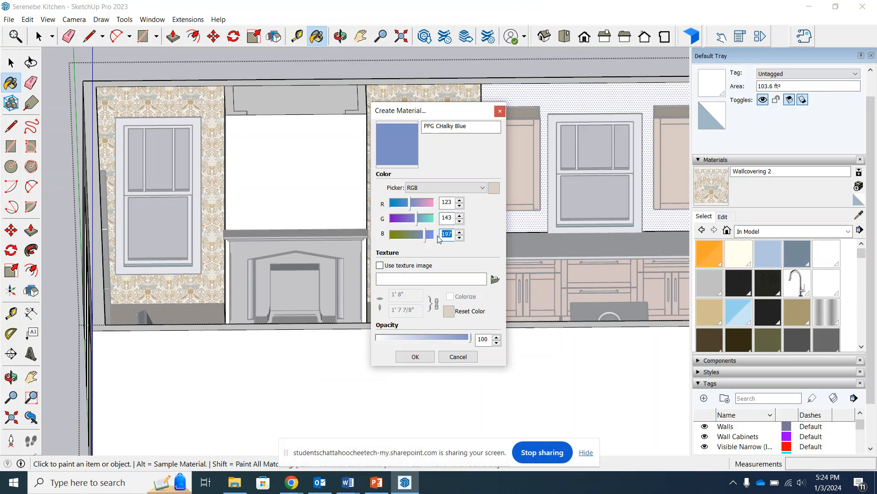
text(153)
click(415, 356)
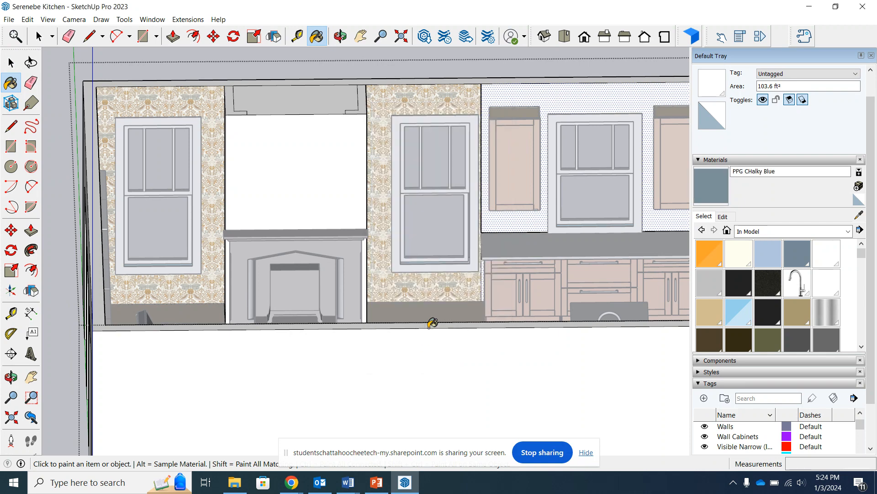
Paint the kitchen-side inner wall faces with the PPG CHalky Blue material and close the wall group.
click(545, 97)
mouse_move(462, 197)
middle_down()
mouse_move(517, 220)
mouse_move(628, 169)
middle_up()
click(548, 102)
scroll(550, 105, up, 3)
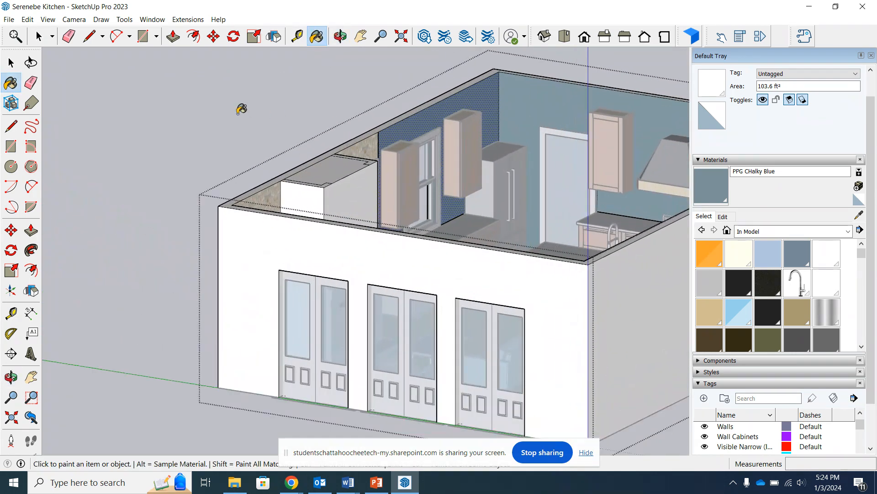
click(39, 36)
click(131, 98)
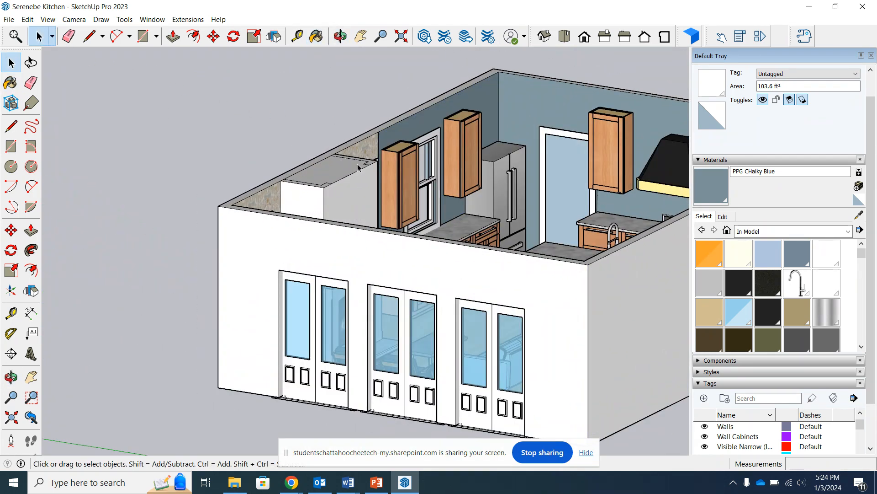
Examine the wallcovering and blue paint on the window wall from close up and across the whole room.
middle_drag(358, 167, 436, 188)
scroll(396, 155, up, 5)
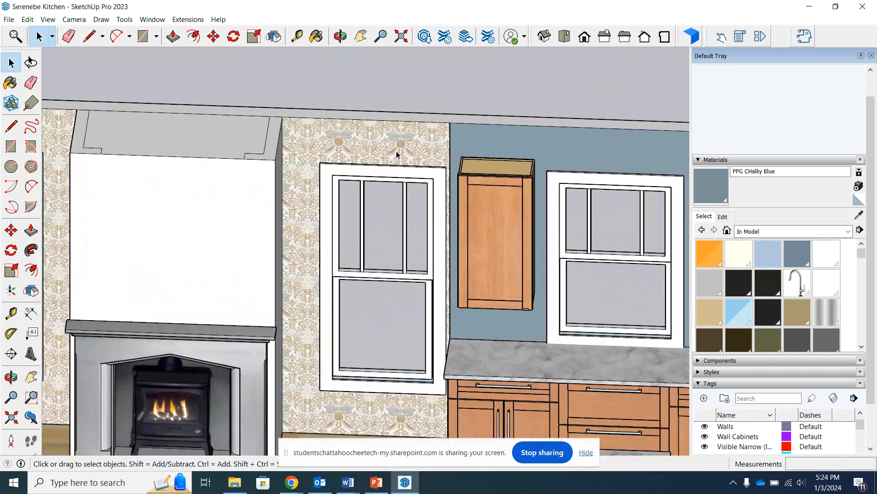
scroll(397, 154, up, 1)
scroll(394, 133, down, 4)
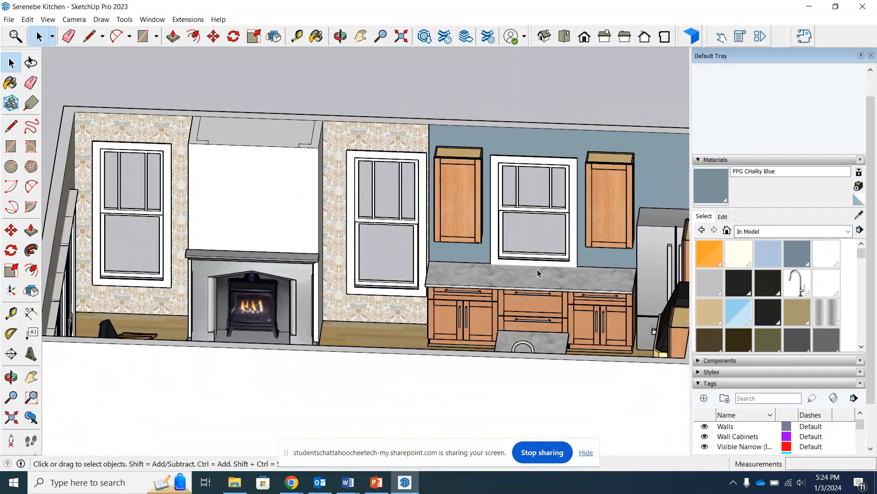
mouse_move(538, 273)
middle_down()
mouse_move(545, 219)
mouse_move(472, 241)
mouse_move(491, 162)
middle_up()
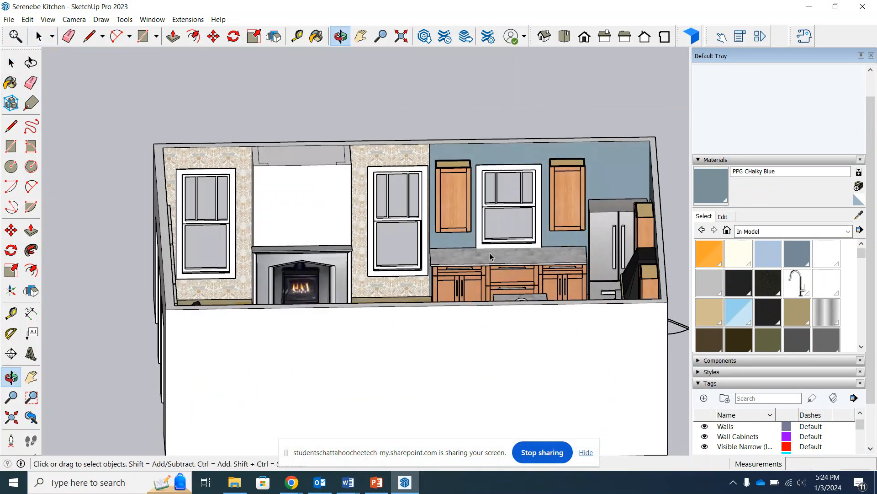
Open the wall group for editing and select the blue kitchen-side wall face.
click(490, 161)
double_click(491, 161)
scroll(490, 161, up, 5)
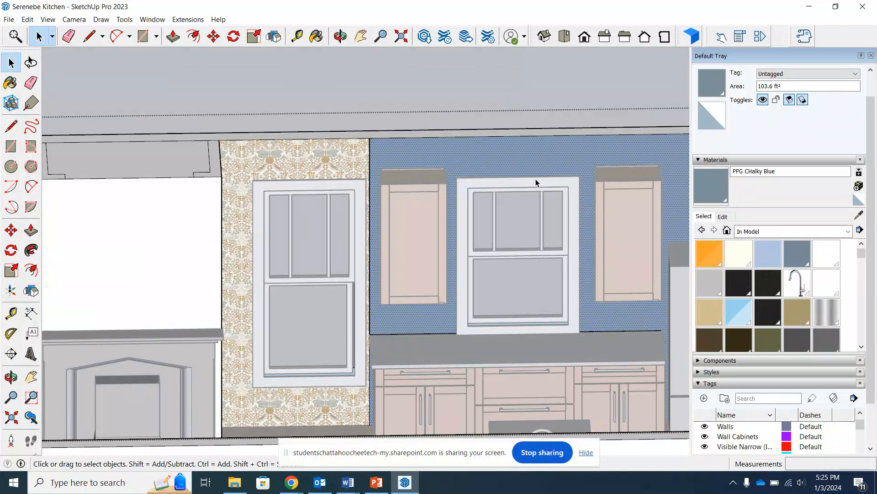
Draw a rectangle about 8' 8" by 5' 6" on the blue wall, from the countertop's wallcovering-side corner to the far upper cabinet's top corner.
click(144, 37)
scroll(434, 313, up, 2)
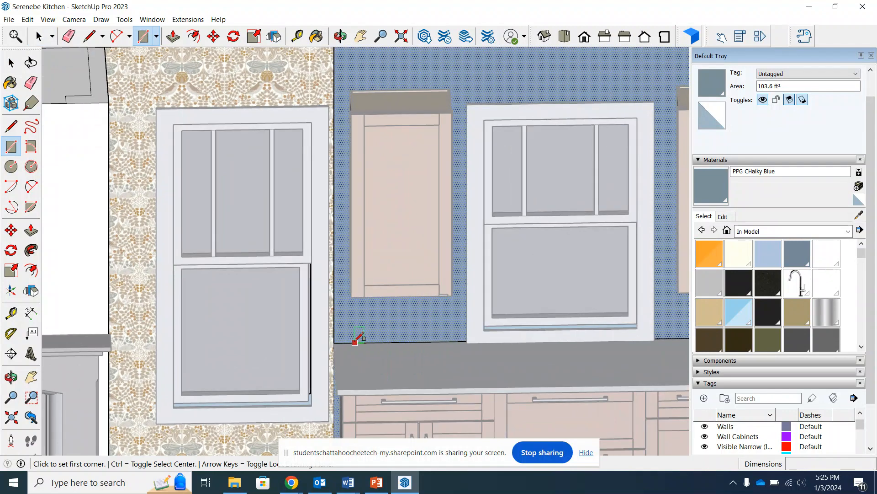
scroll(359, 337, up, 5)
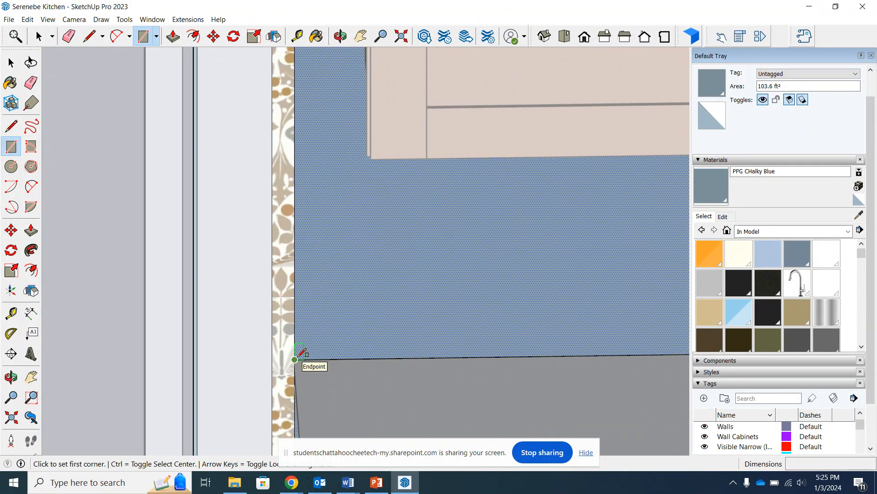
scroll(301, 352, up, 1)
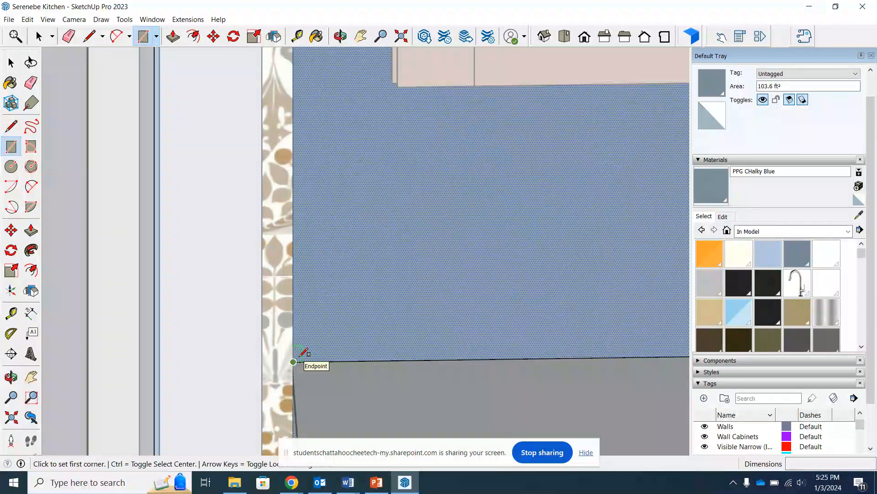
click(294, 360)
scroll(478, 270, down, 2)
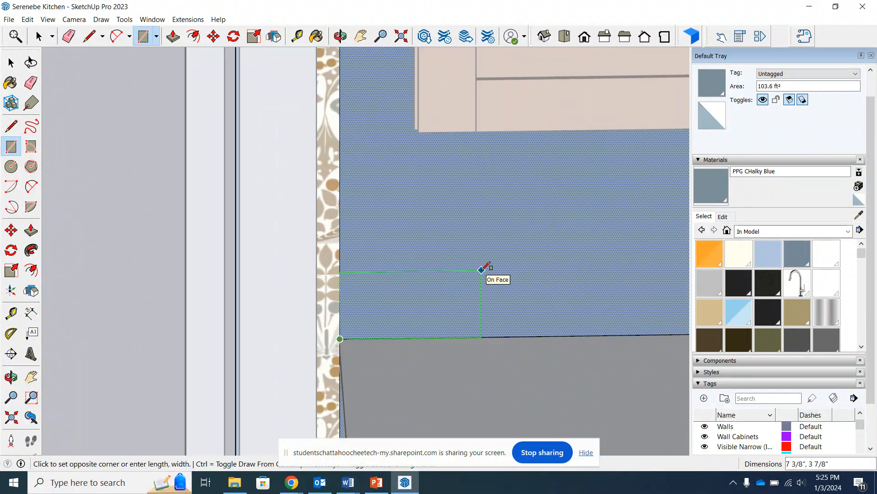
scroll(422, 273, down, 4)
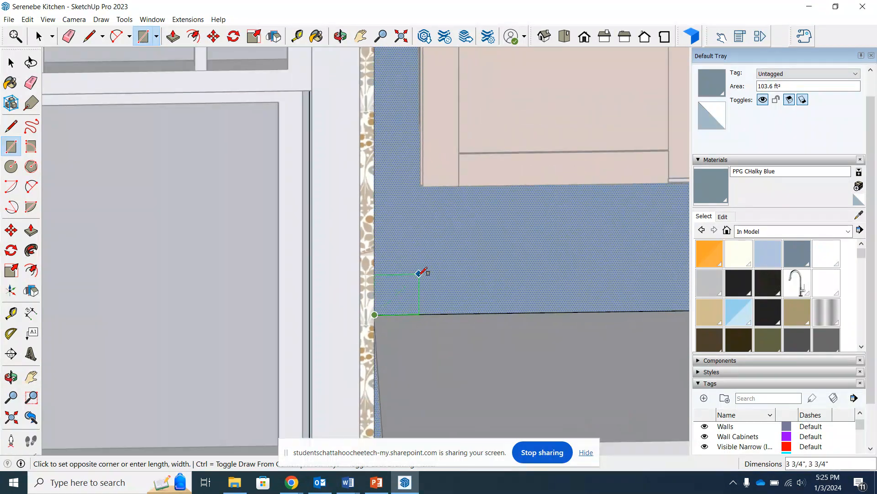
scroll(421, 273, down, 4)
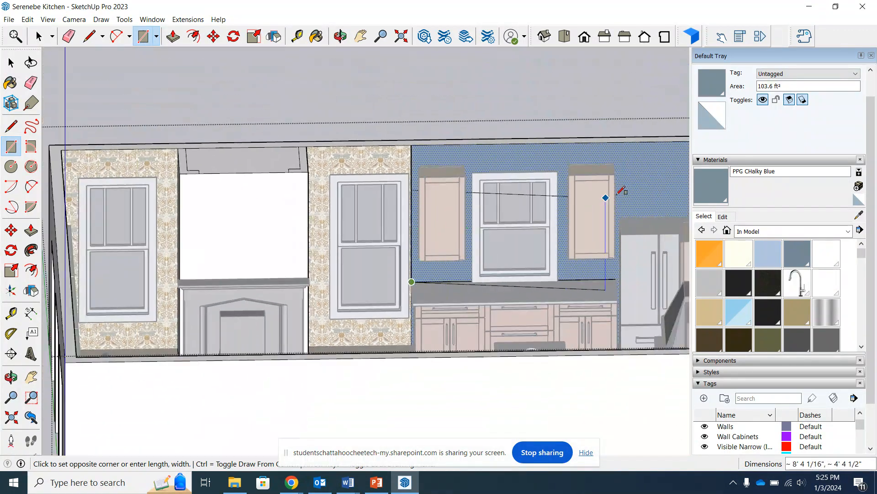
scroll(646, 167, up, 6)
scroll(615, 138, up, 5)
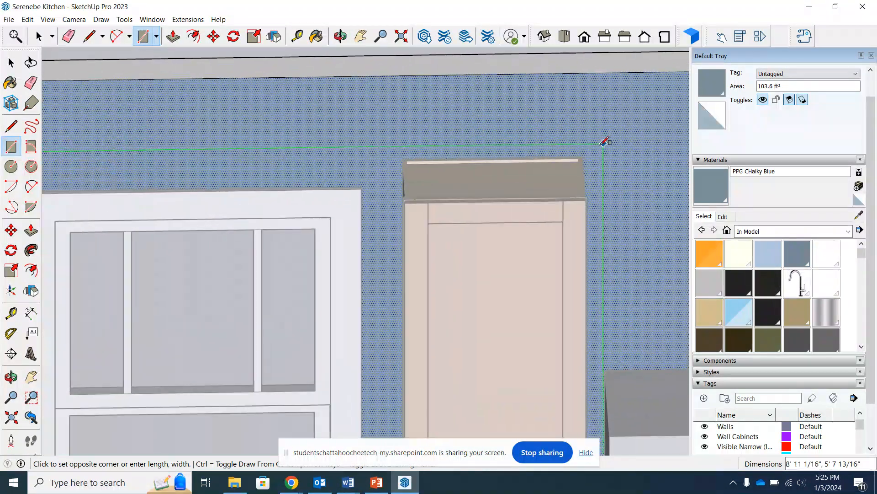
scroll(590, 154, up, 4)
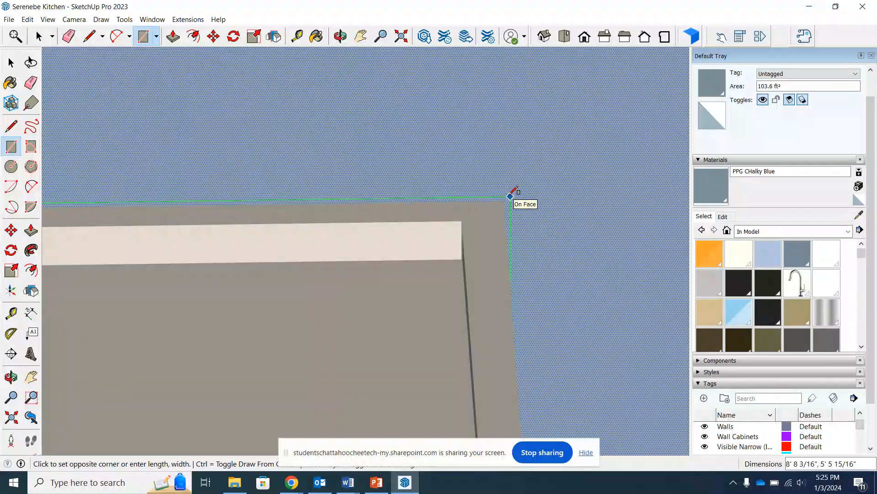
click(516, 196)
scroll(579, 161, down, 2)
scroll(579, 162, down, 8)
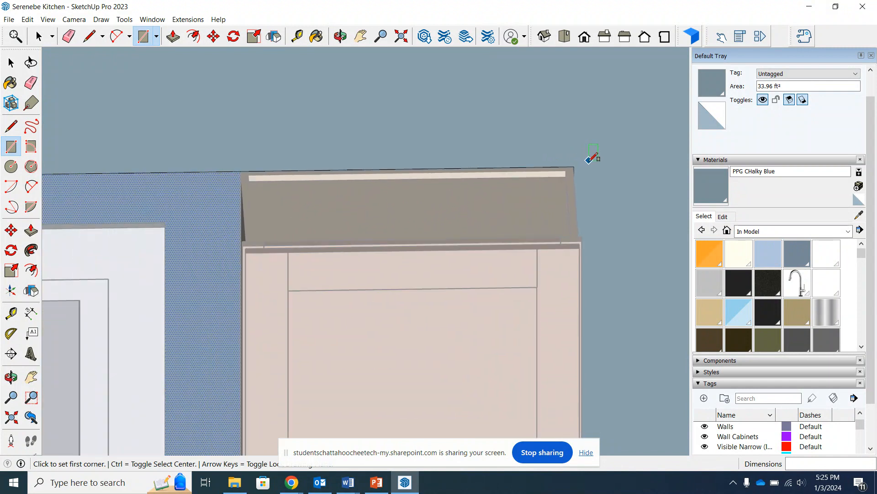
scroll(594, 161, down, 3)
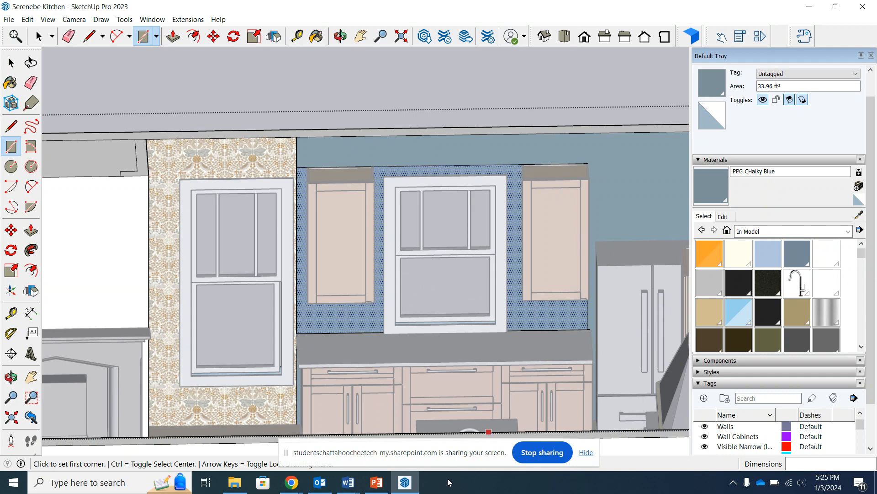
Switch to Chrome's Architextures page, return from the Matte Stack tile to the texture list, and dismiss the leftover download options.
mouse_move(293, 489)
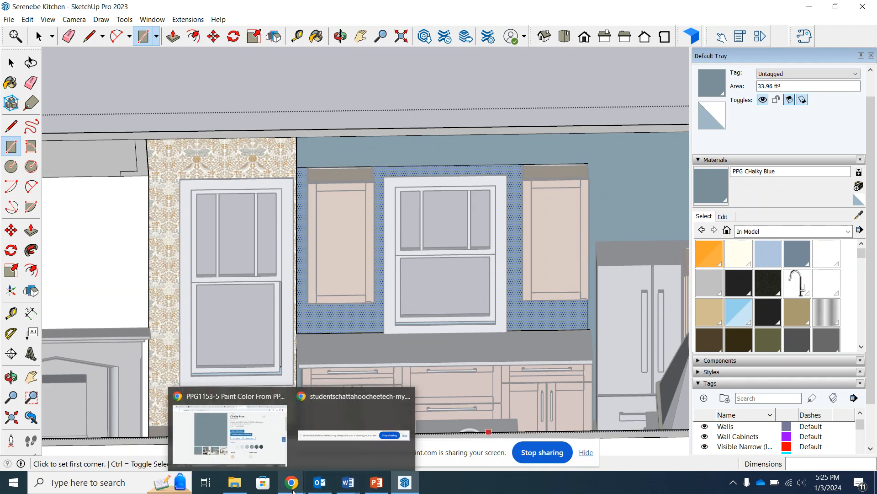
click(229, 439)
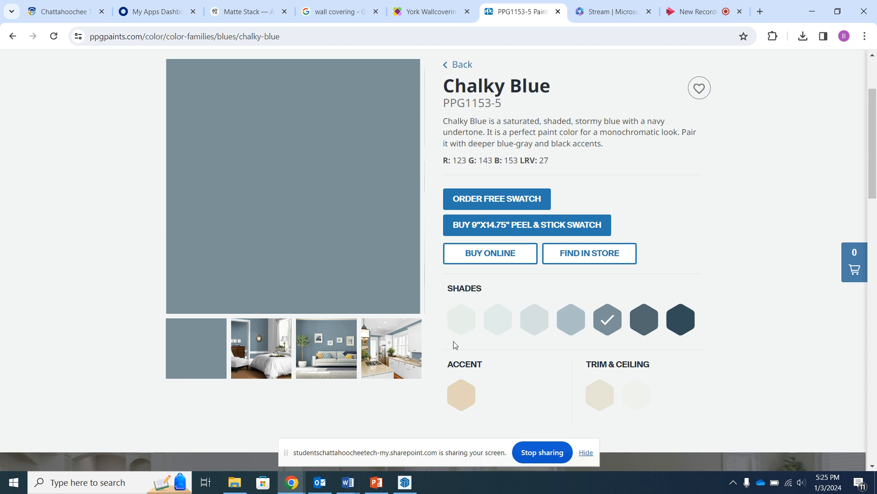
click(243, 18)
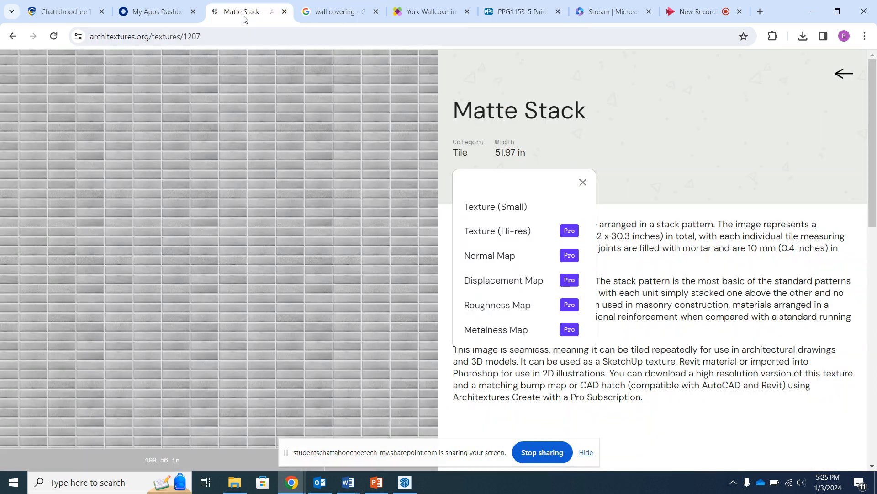
scroll(382, 215, down, 2)
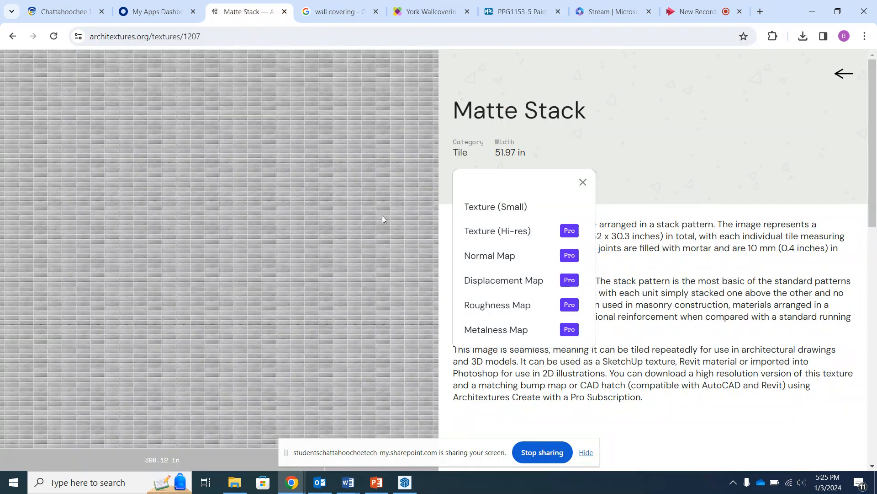
click(12, 36)
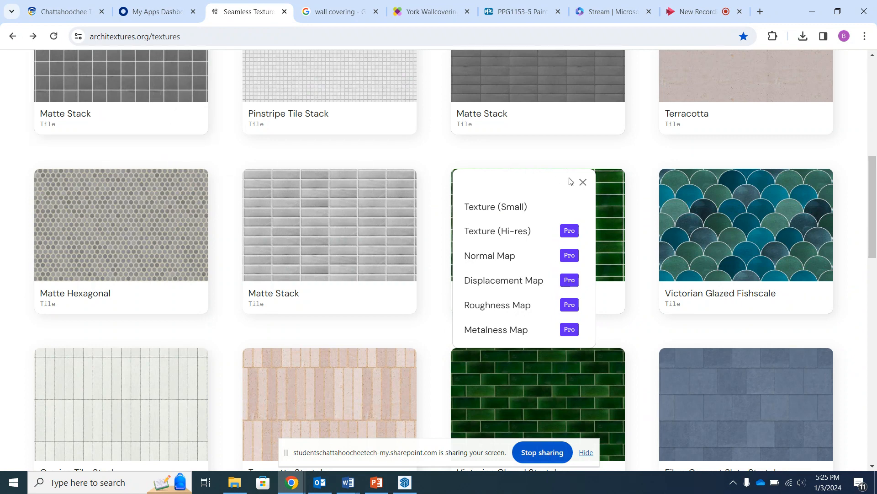
click(584, 182)
scroll(213, 256, down, 5)
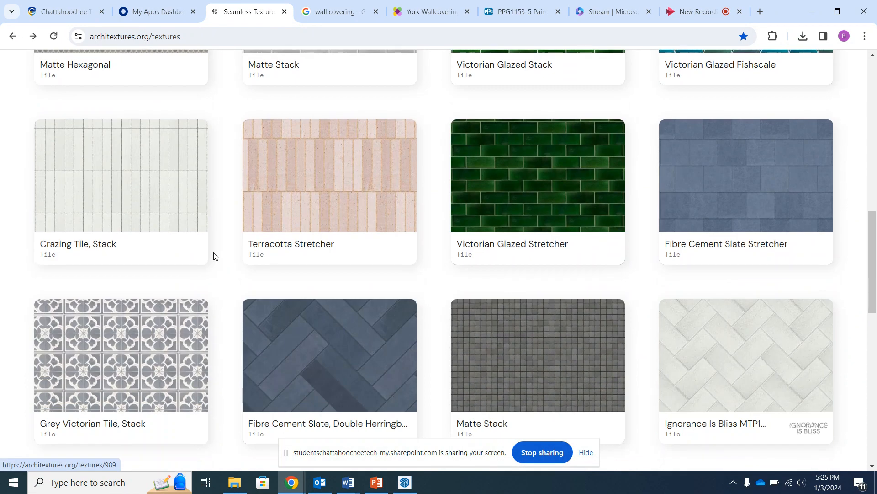
scroll(214, 252, up, 15)
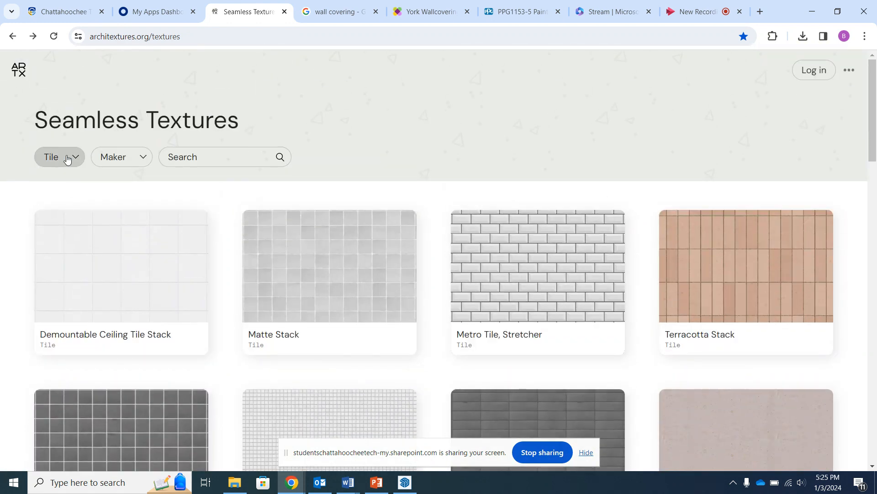
Filter the seamless textures to the Stone category and look through them.
click(66, 158)
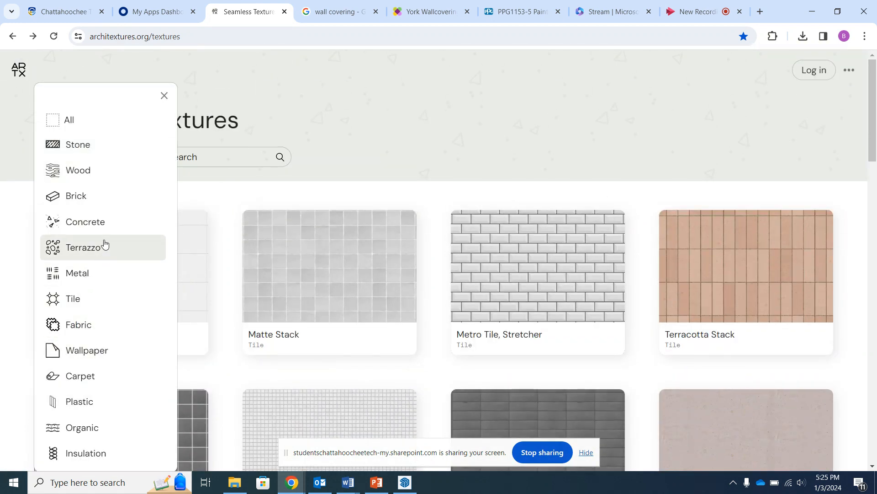
click(100, 147)
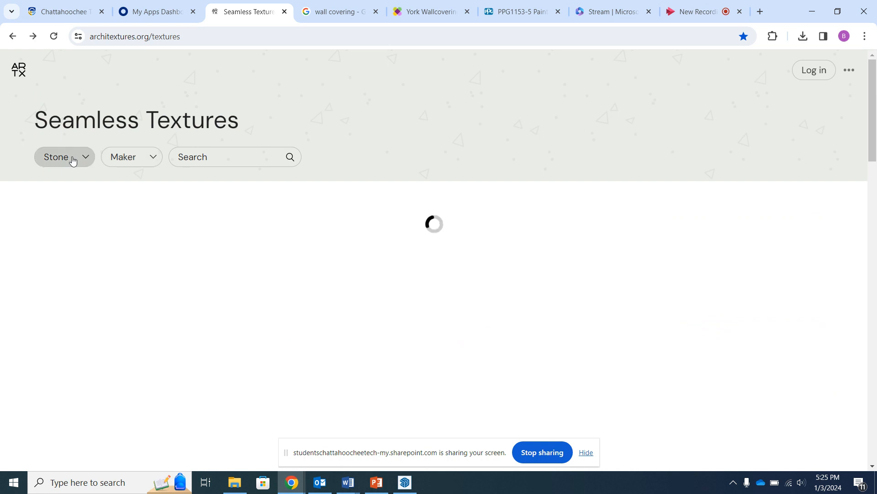
scroll(206, 294, down, 4)
scroll(174, 265, up, 4)
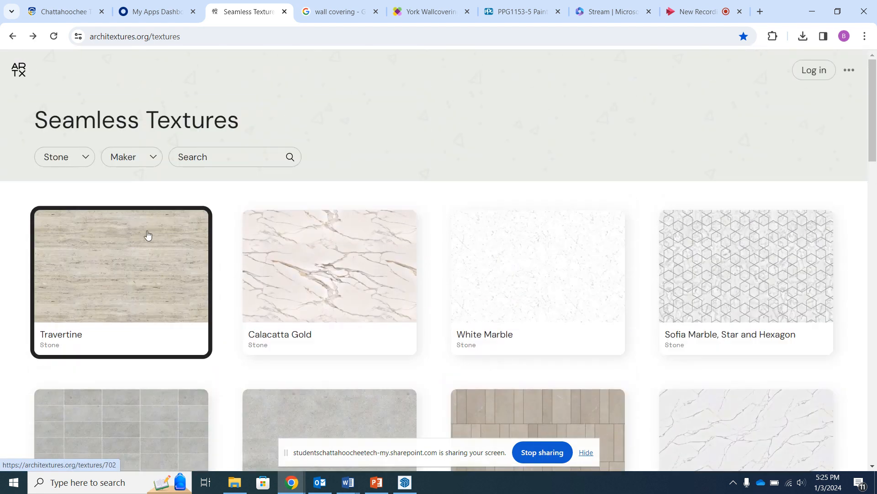
Filter the seamless textures to Tile and open the Ignorance Is Bliss MTP1G_6 Herringbone texture.
click(63, 156)
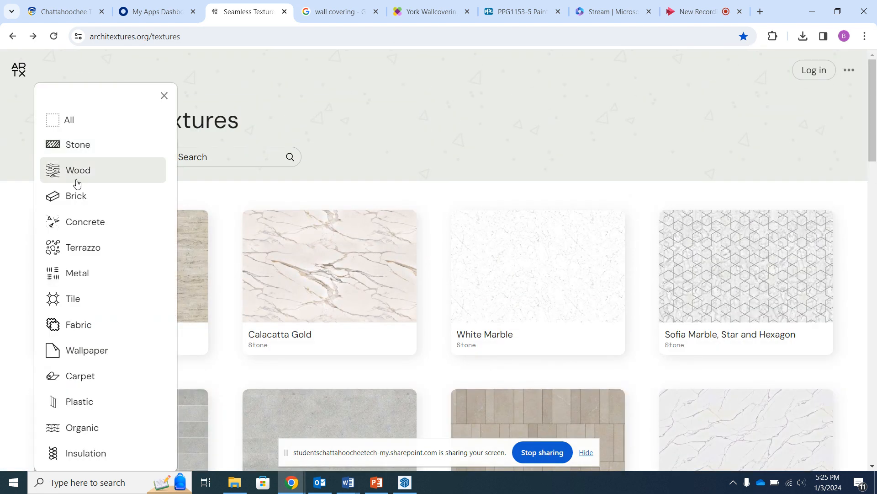
click(88, 301)
scroll(245, 219, down, 3)
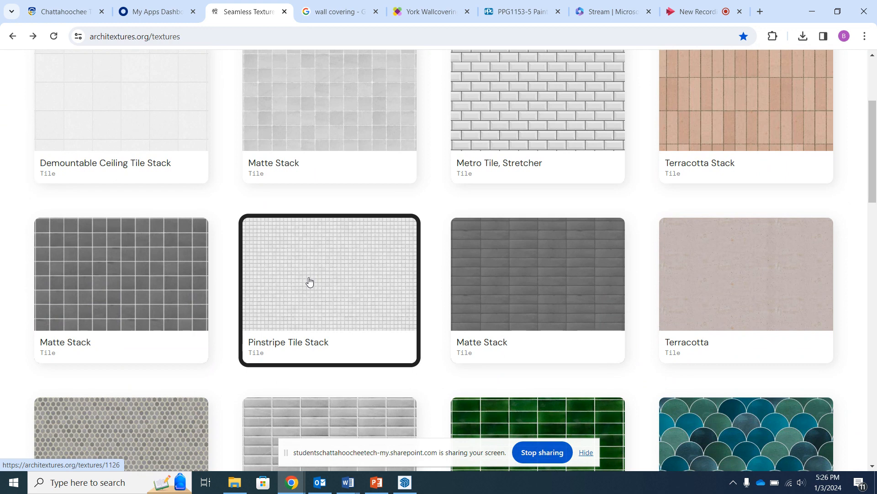
scroll(310, 277, down, 6)
scroll(309, 280, down, 4)
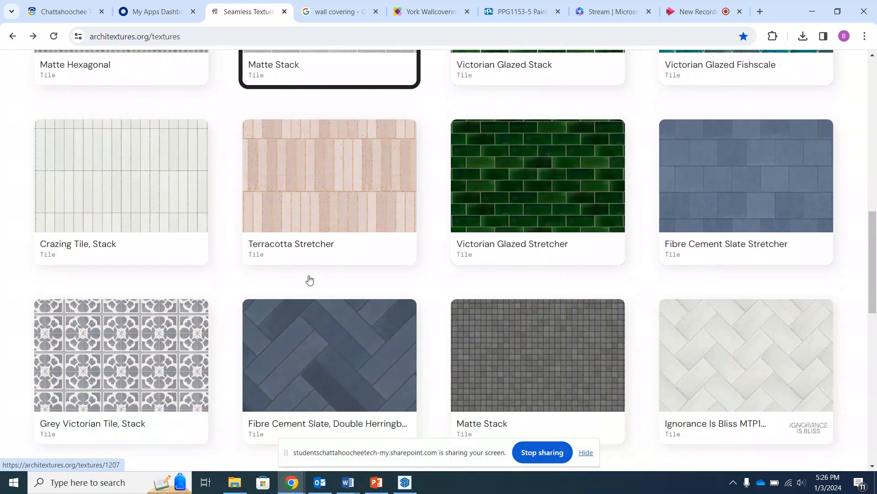
scroll(309, 280, down, 1)
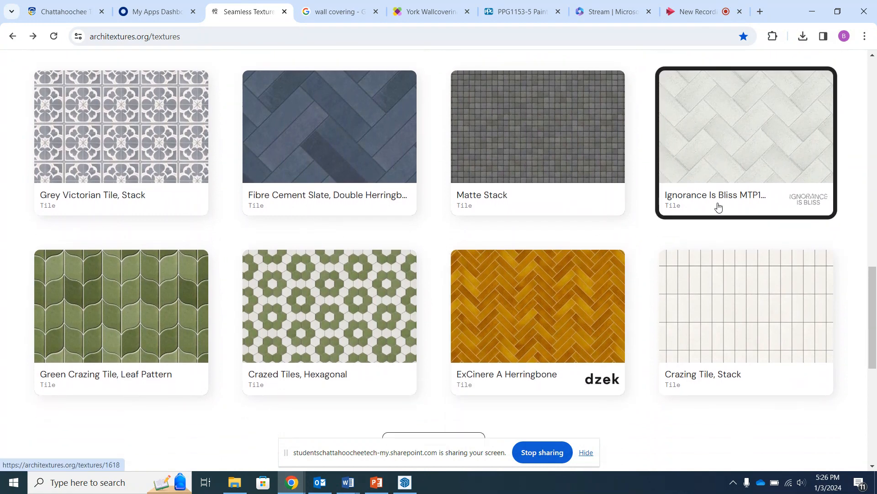
click(717, 203)
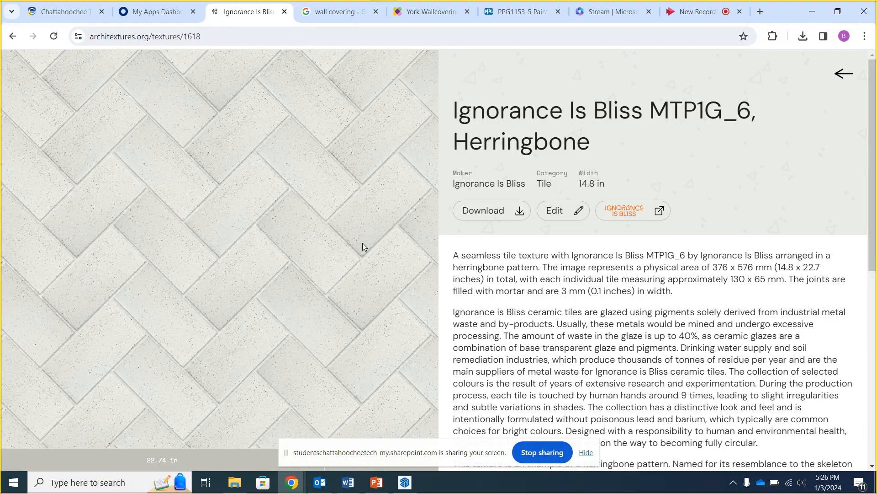
Snip the herringbone pattern preview to the clipboard and download the tile's texture image.
key(super+shift+s)
drag(30, 74, 441, 405)
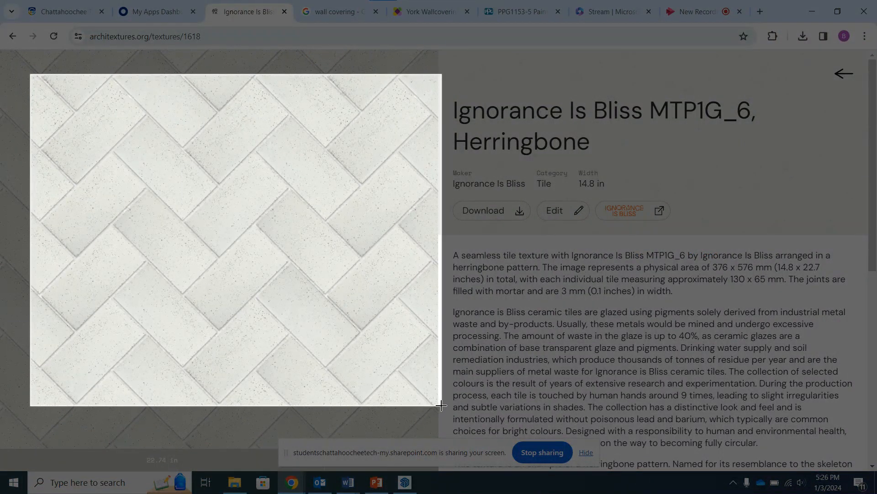
drag(441, 406, 396, 391)
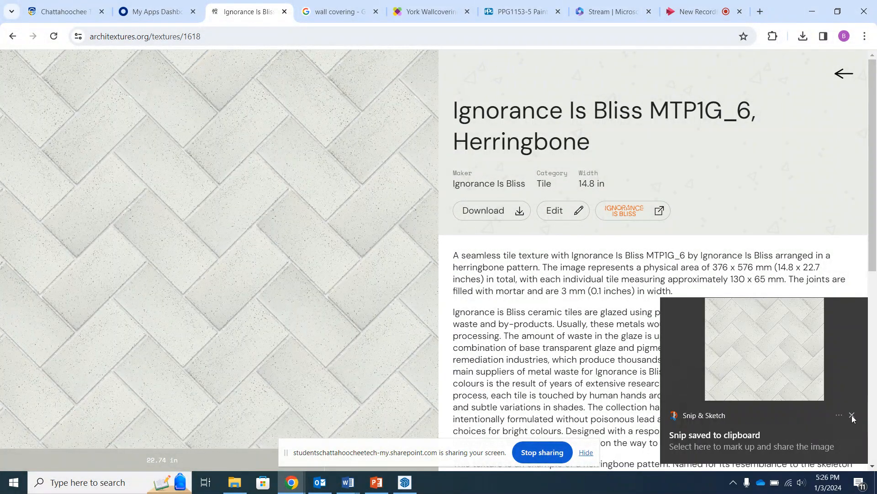
click(853, 416)
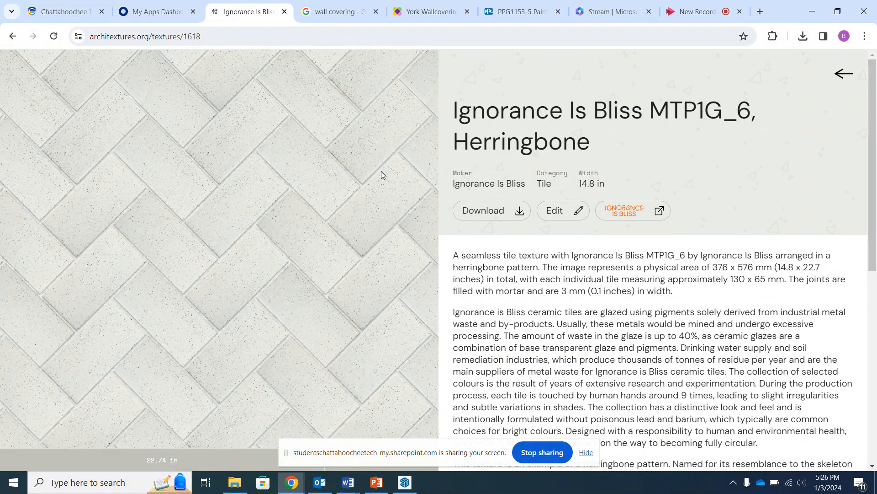
click(520, 215)
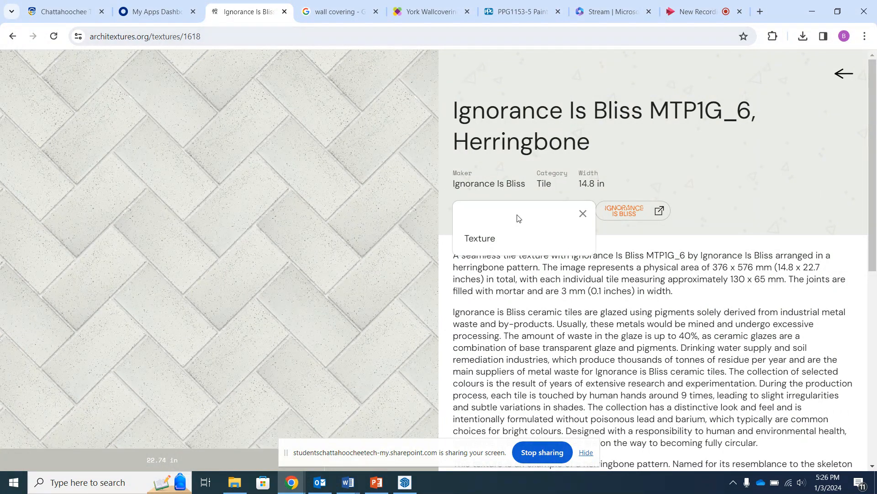
click(500, 240)
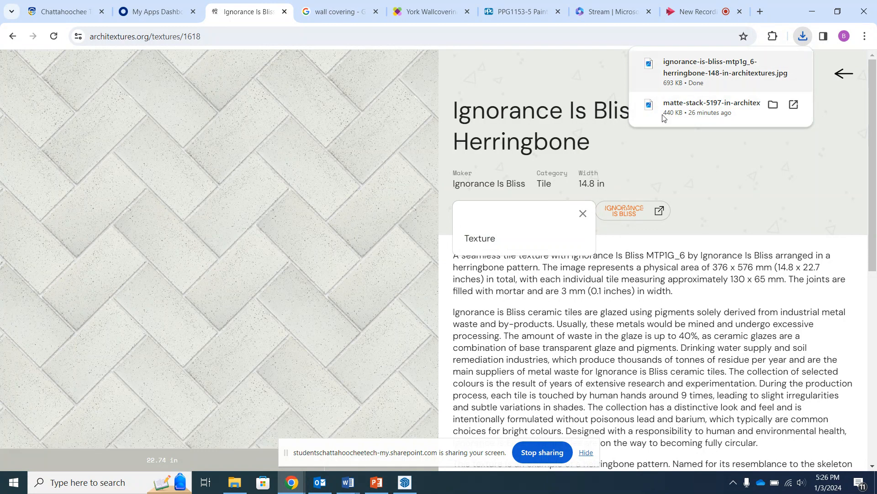
Switch to SketchUp and start a new material named TIle 2 using the downloaded ignorance-is-bliss herringbone image from Downloads as its texture.
click(404, 483)
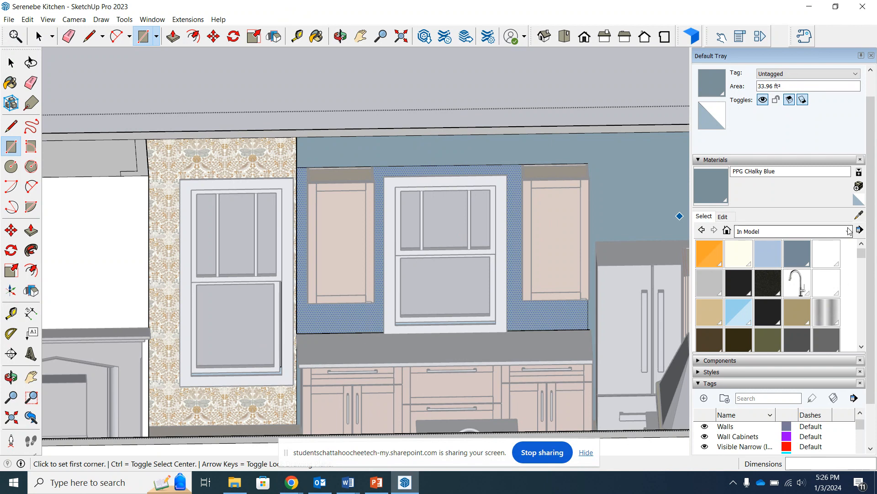
click(859, 187)
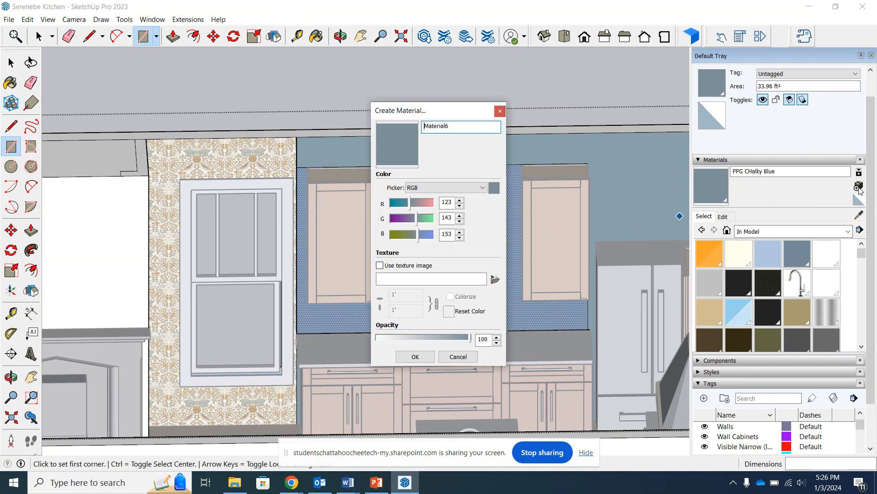
drag(457, 130, 421, 128)
text(TIle 2)
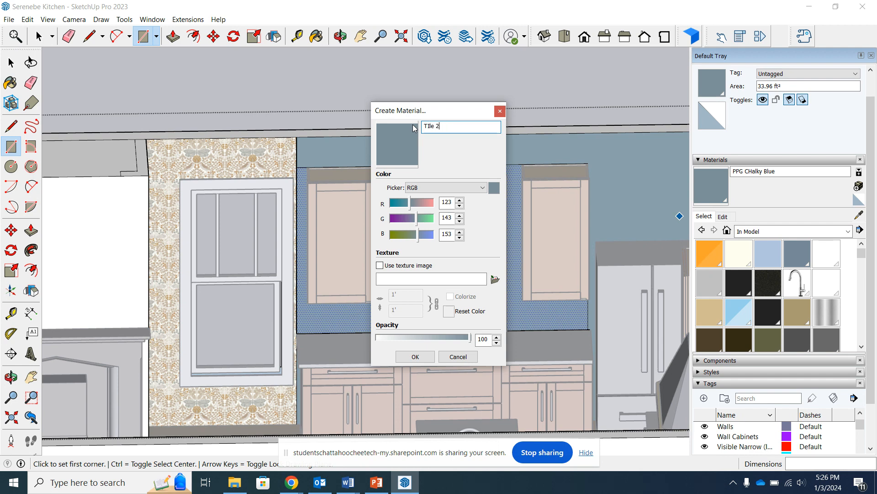
click(496, 282)
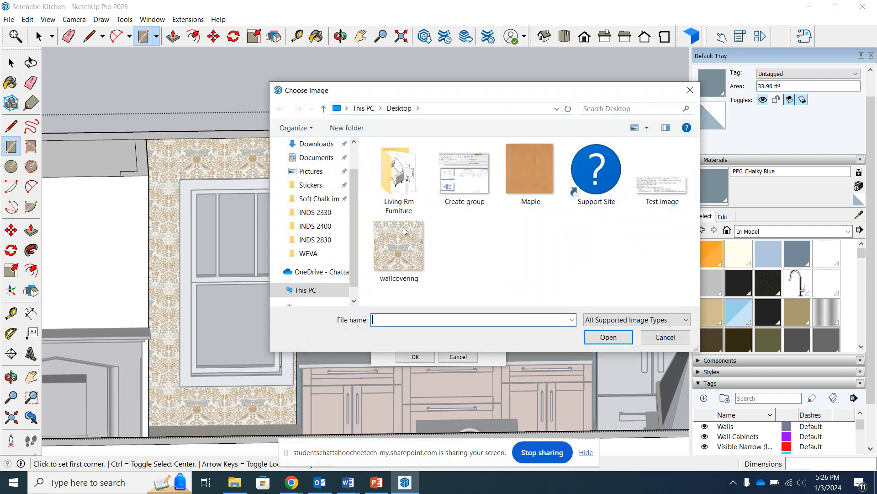
click(312, 145)
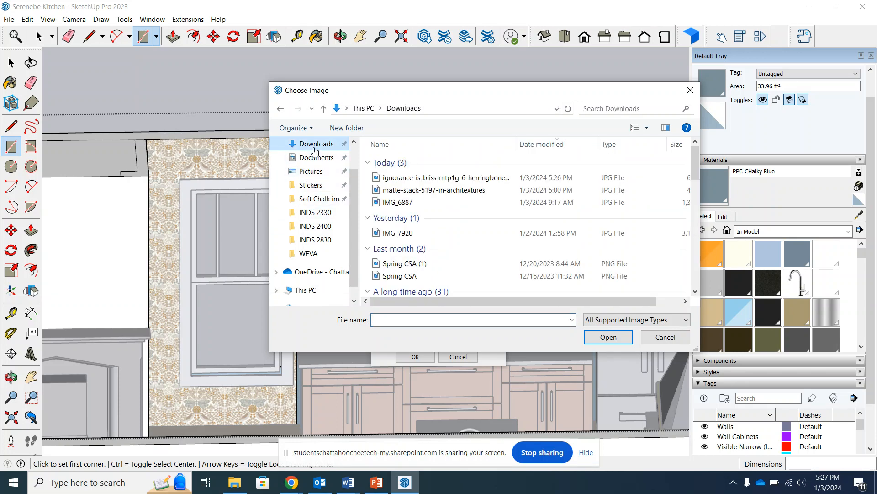
click(439, 179)
click(609, 336)
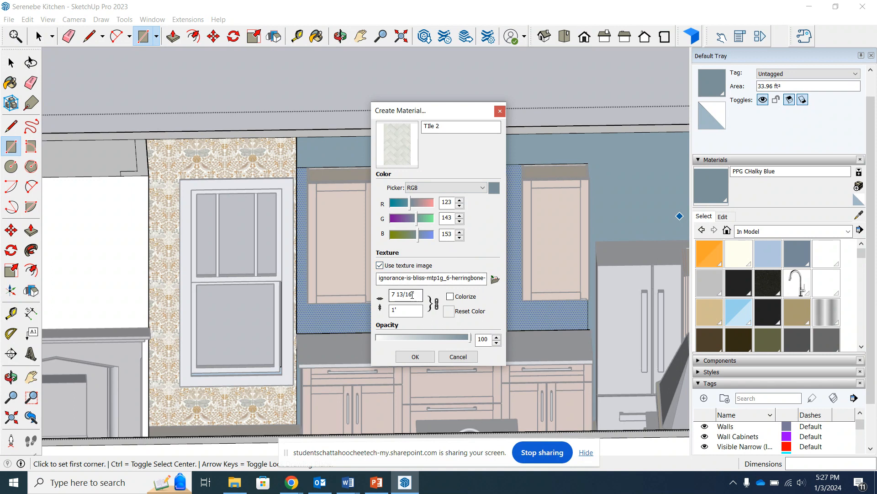
Create the material with a texture width of 1 and paint it onto the backsplash area around the kitchen window.
drag(414, 298, 386, 299)
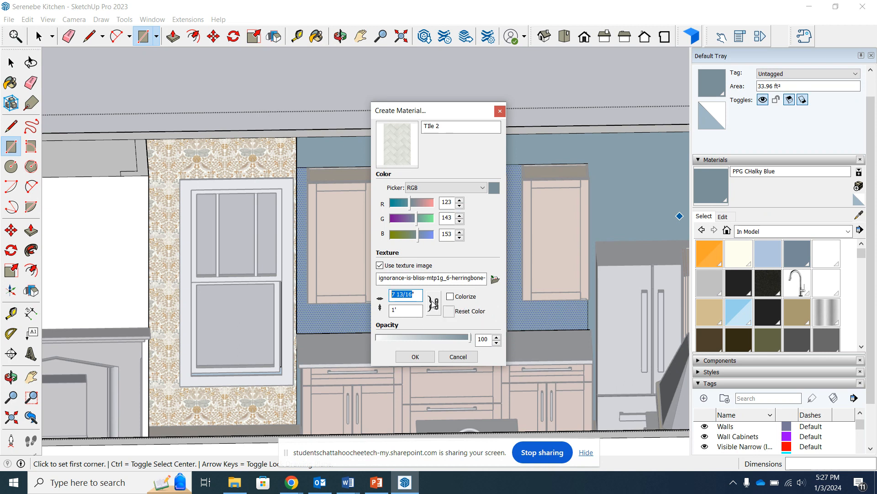
text(1)
click(415, 356)
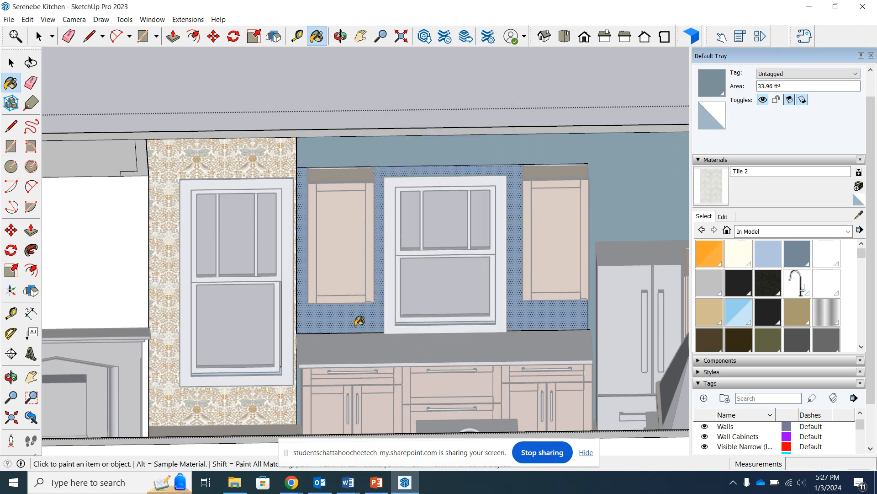
click(350, 314)
click(39, 36)
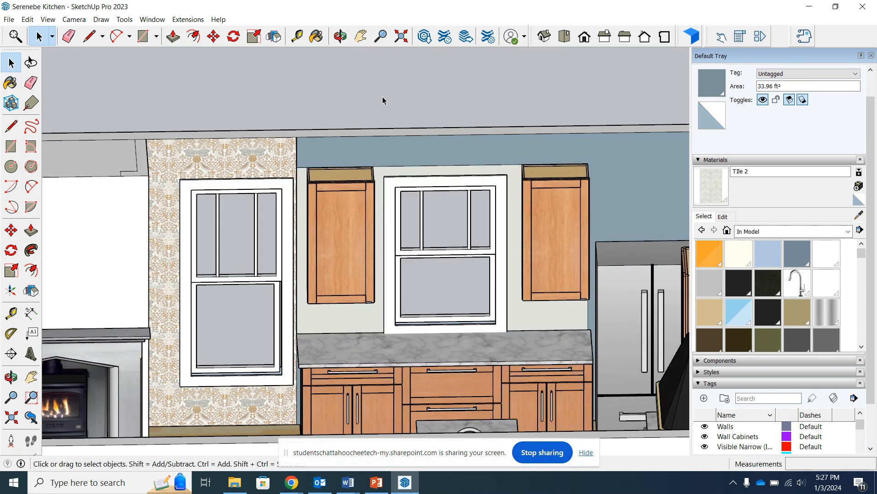
Examine the scale of the herringbone tile pattern up close beside the wall cabinet and window.
middle_drag(462, 345, 371, 287)
scroll(368, 281, up, 2)
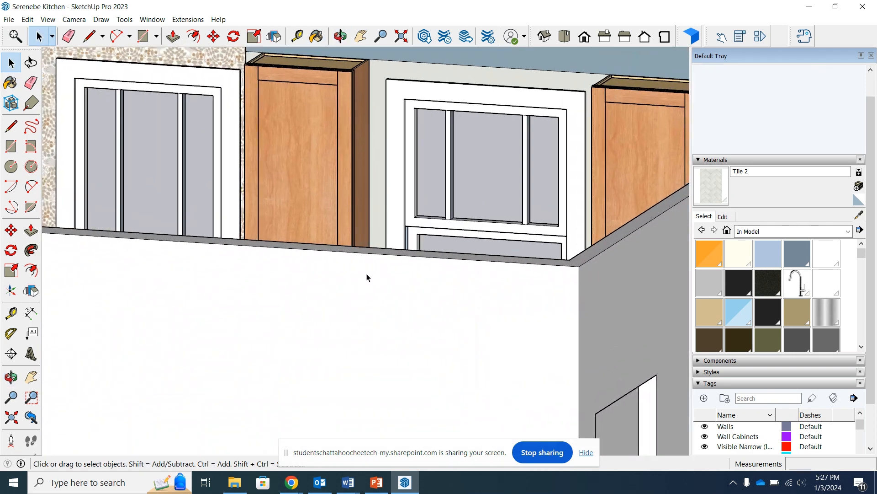
middle_drag(412, 260, 495, 311)
scroll(310, 294, up, 3)
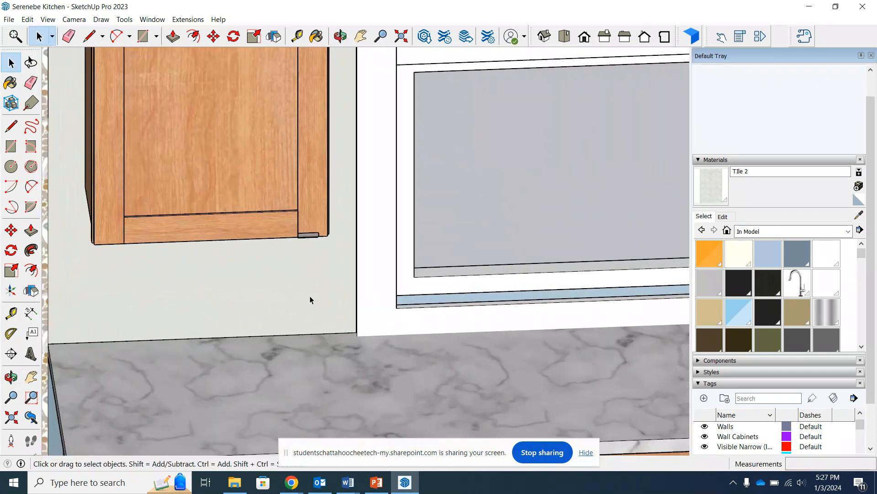
middle_drag(309, 295, 253, 232)
scroll(345, 122, up, 5)
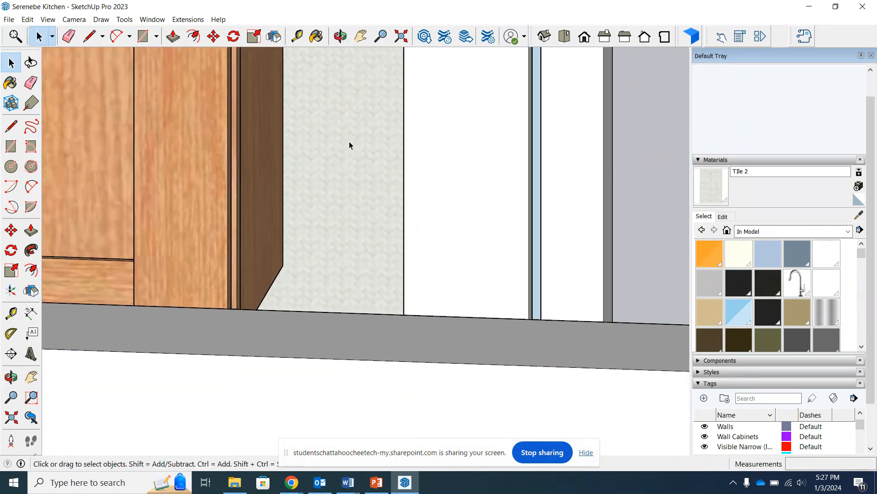
scroll(350, 145, down, 3)
middle_drag(355, 176, 382, 257)
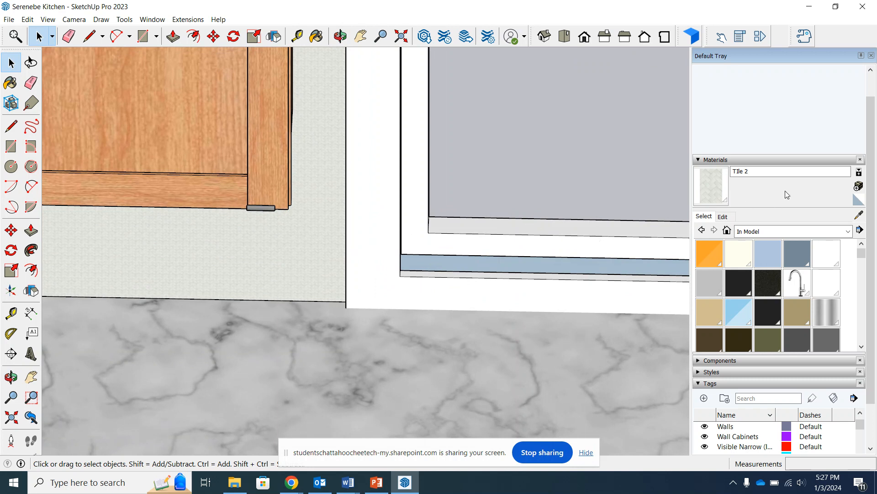
Edit the TIle 2 material to set its texture width to 1'.
click(705, 187)
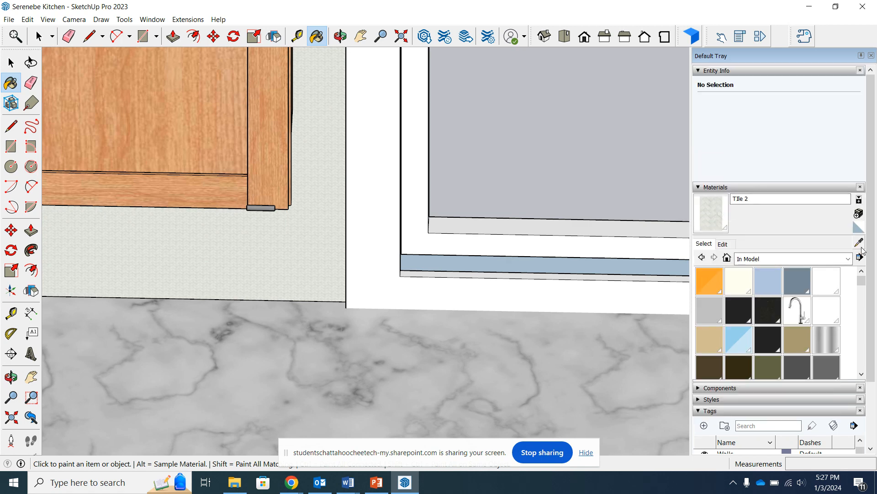
click(722, 245)
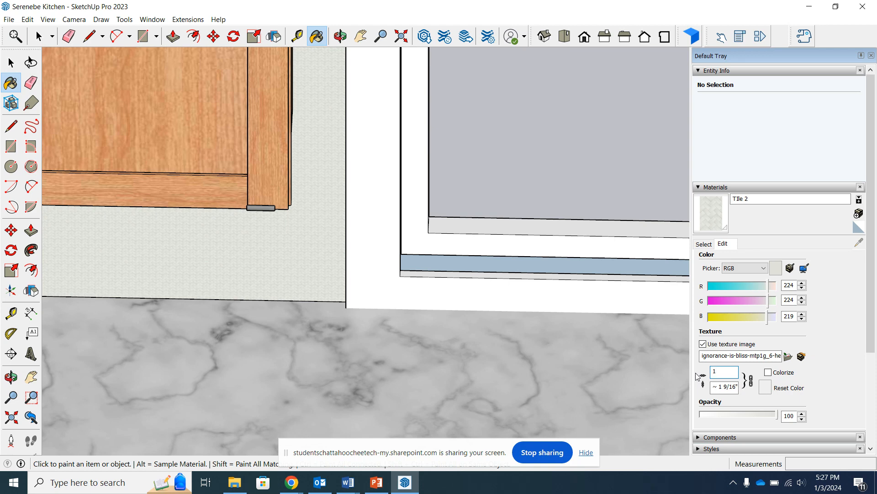
text(')
scroll(826, 375, down, 2)
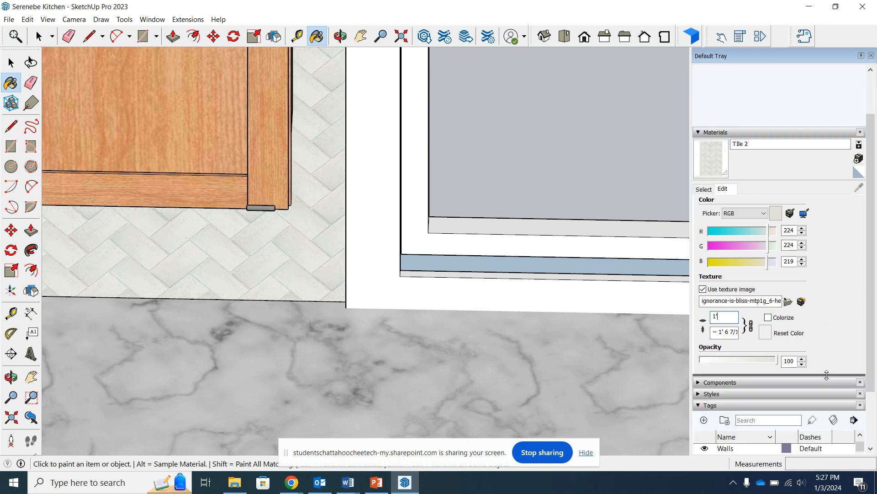
scroll(829, 325, down, 1)
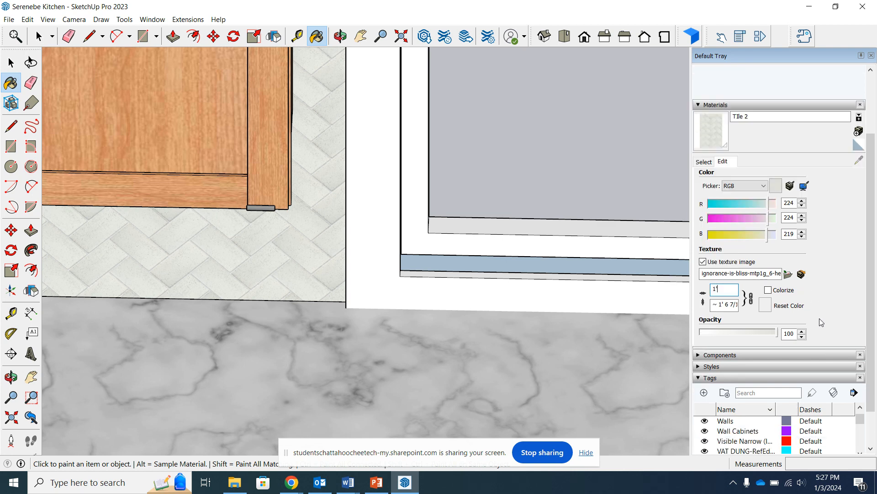
click(730, 304)
scroll(823, 296, down, 2)
scroll(822, 296, up, 3)
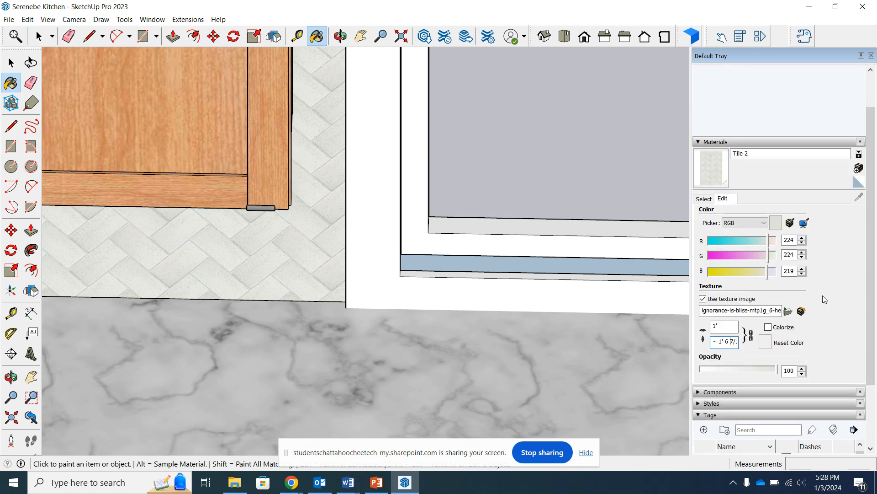
click(707, 202)
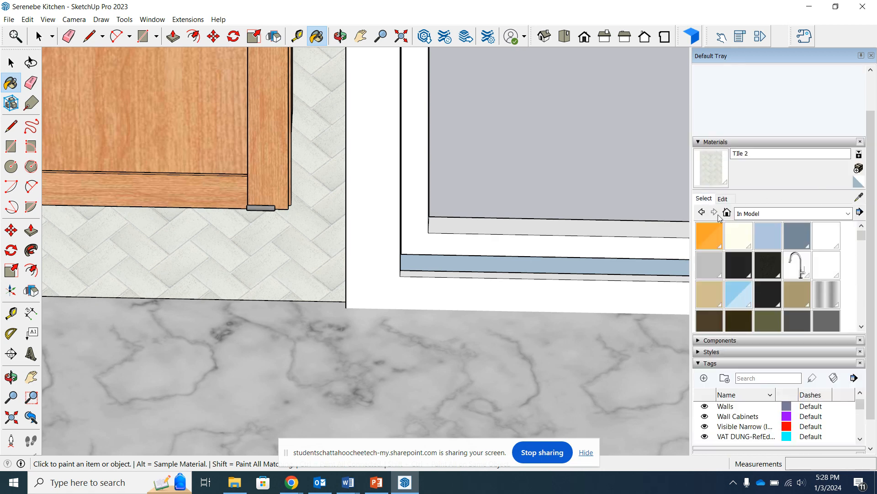
Examine the rescaled herringbone backsplash together with the wallcovering and painted walls, both up close and across the room.
scroll(795, 267, down, 3)
scroll(629, 301, down, 4)
scroll(629, 302, down, 3)
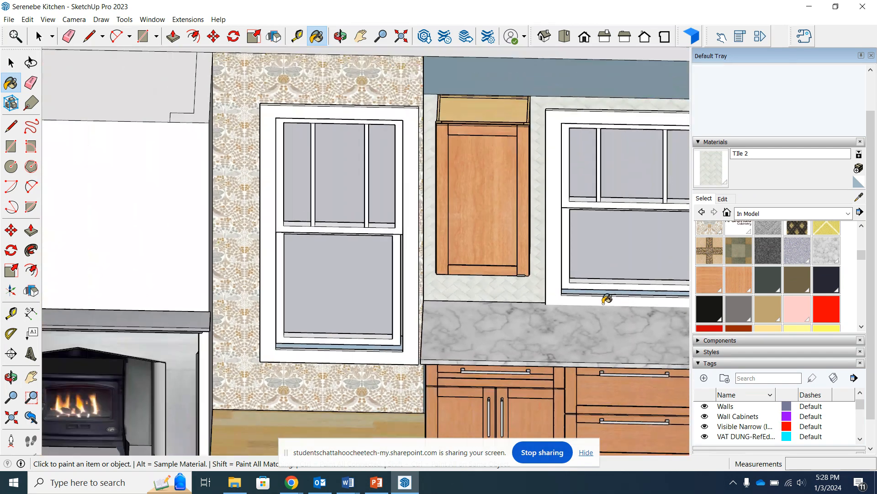
scroll(426, 202, down, 3)
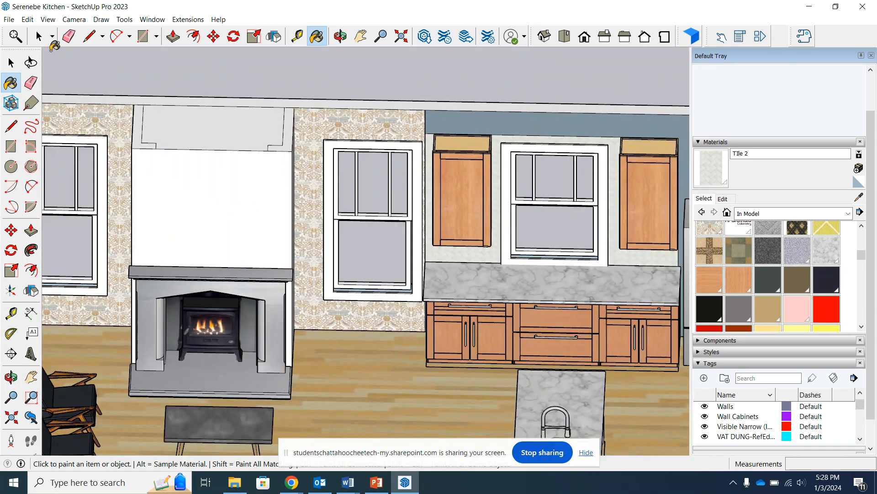
click(39, 36)
scroll(438, 224, down, 2)
scroll(472, 238, up, 5)
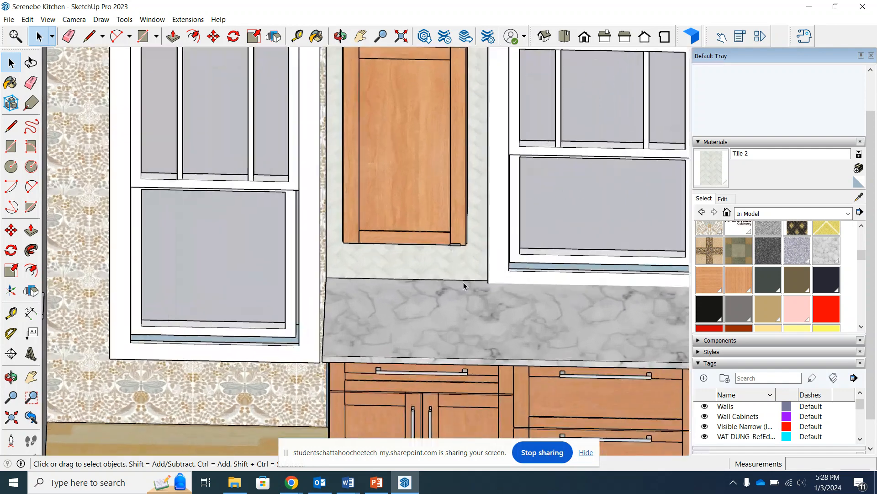
middle_drag(464, 286, 501, 219)
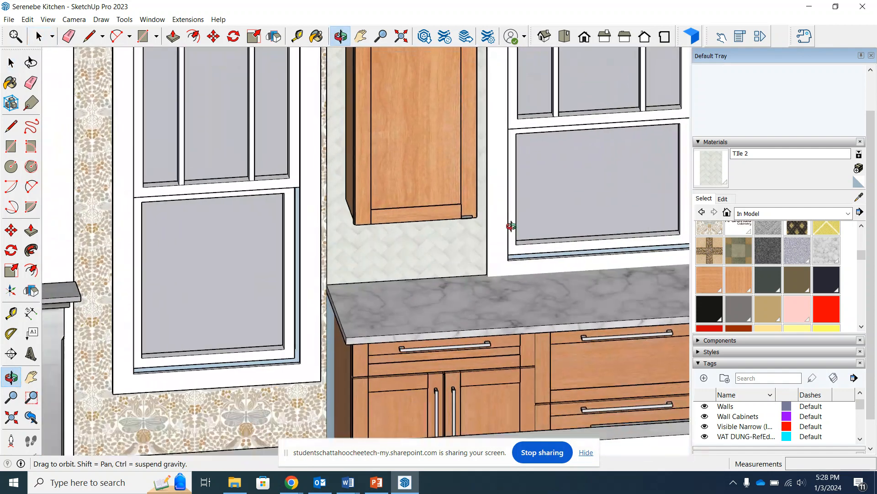
scroll(406, 240, down, 5)
scroll(411, 244, down, 3)
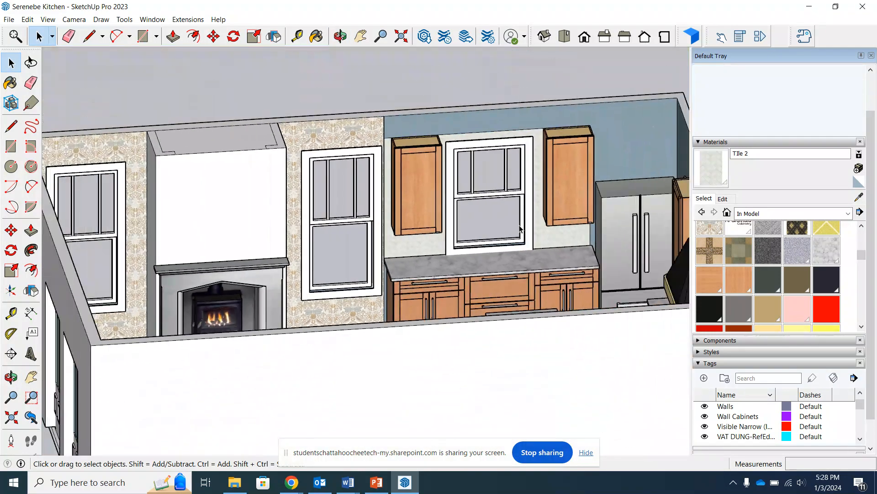
middle_drag(410, 244, 461, 227)
scroll(461, 225, down, 2)
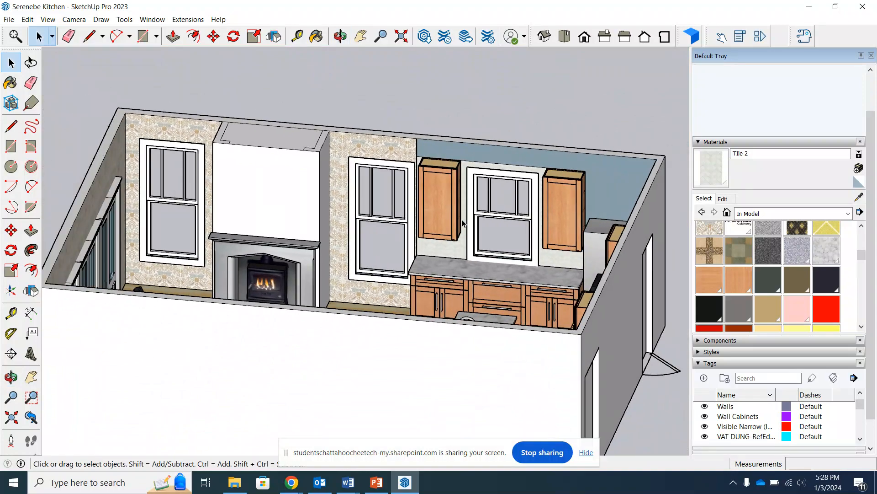
Open the walls for editing and select the wall face behind the range hood.
mouse_move(496, 198)
middle_down()
mouse_move(558, 151)
mouse_move(545, 97)
middle_up()
scroll(558, 151, up, 2)
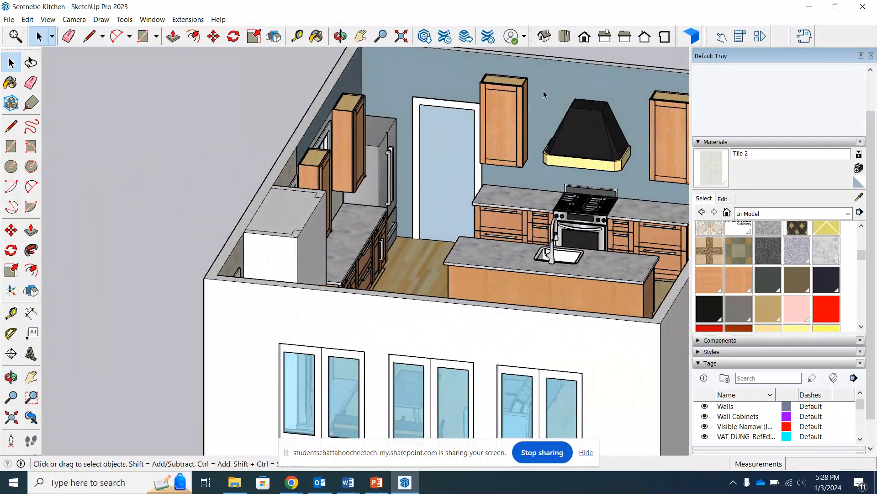
scroll(544, 95, up, 3)
triple_click(544, 94)
click(544, 94)
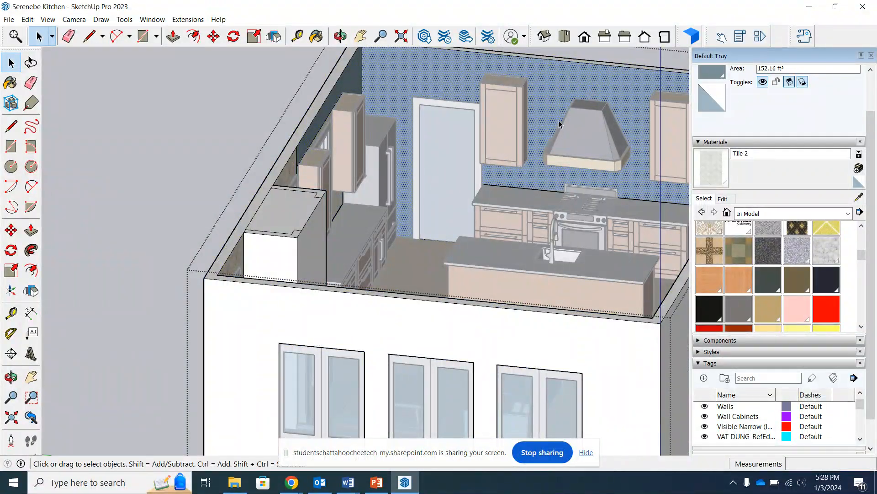
Draw a rectangle about 10' by 5' 6" on the range wall, from the countertop's back corner to the far wall cabinet's upper outer corner.
click(143, 36)
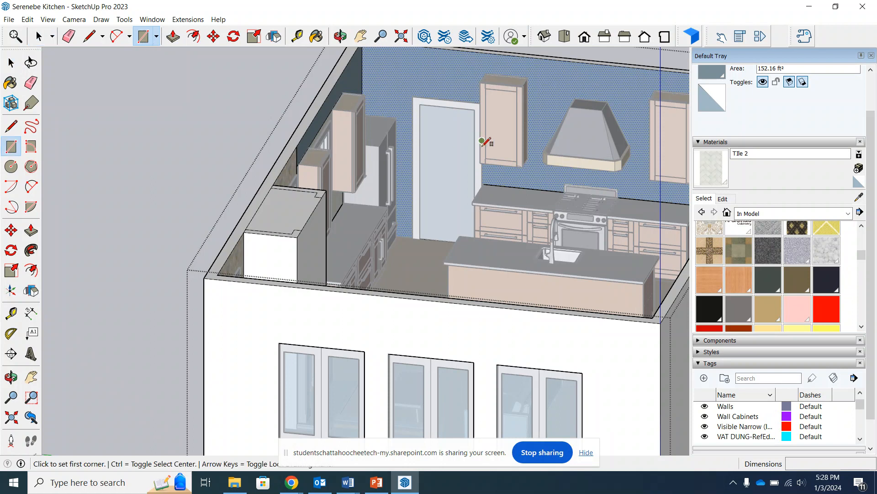
scroll(494, 171, up, 3)
scroll(495, 172, up, 6)
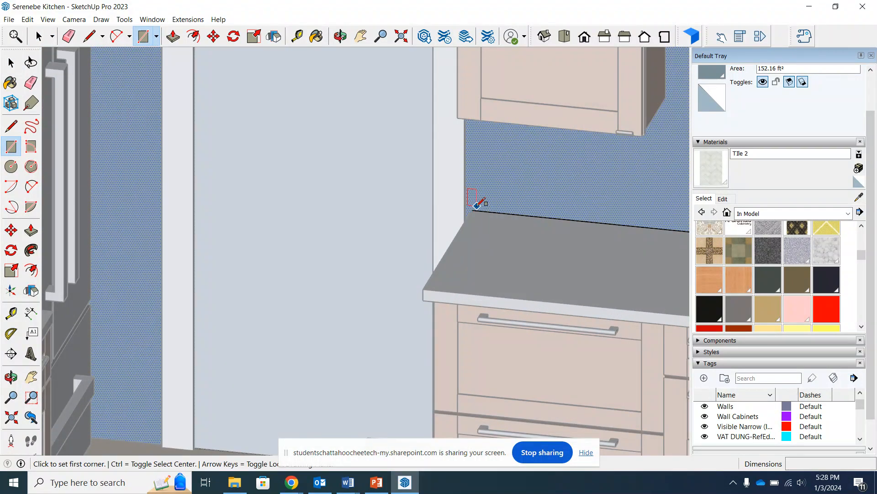
click(475, 207)
scroll(502, 187, down, 5)
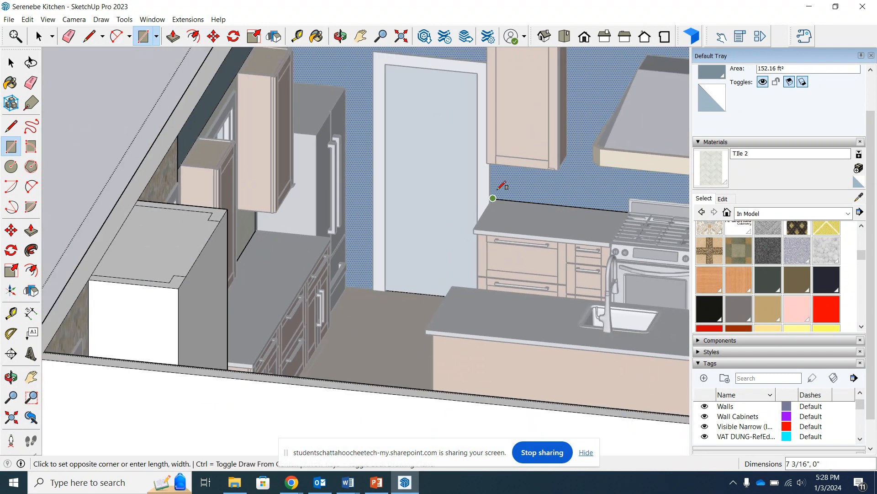
scroll(499, 188, down, 6)
scroll(647, 124, up, 5)
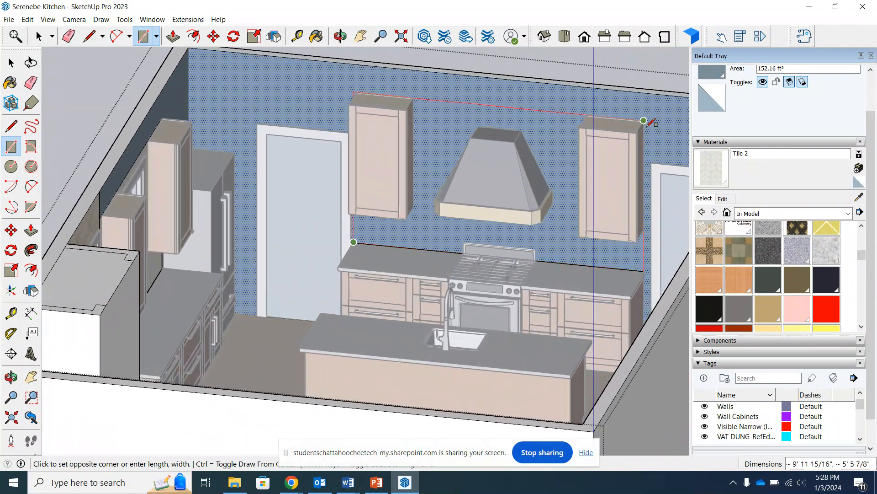
scroll(647, 122, up, 6)
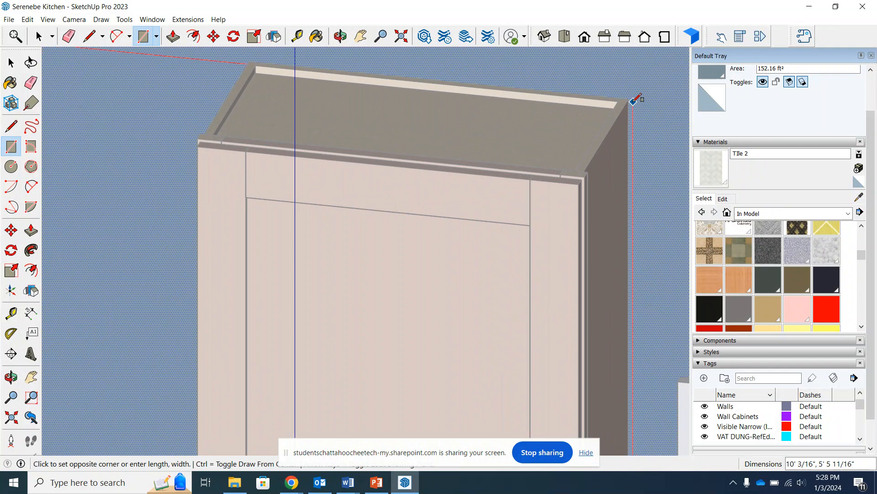
click(636, 97)
scroll(655, 104, down, 4)
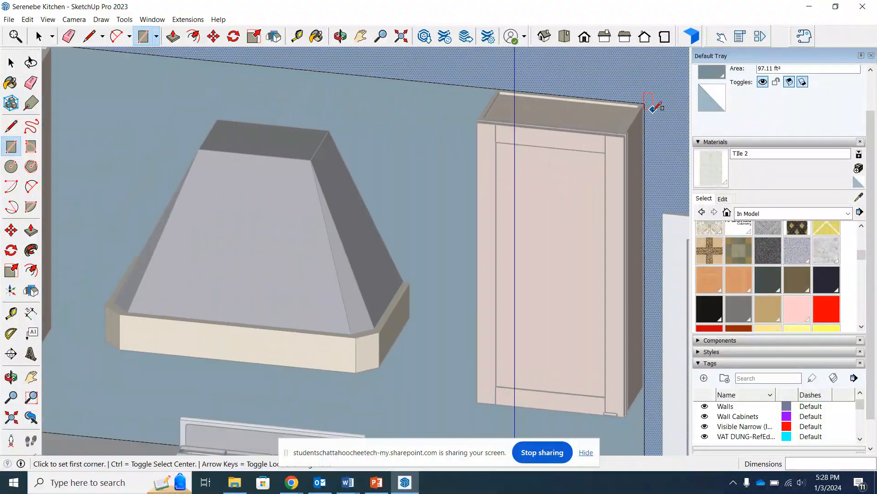
scroll(655, 106, down, 3)
Paint the new rectangle behind the range hood with the TIle 2 material.
click(714, 172)
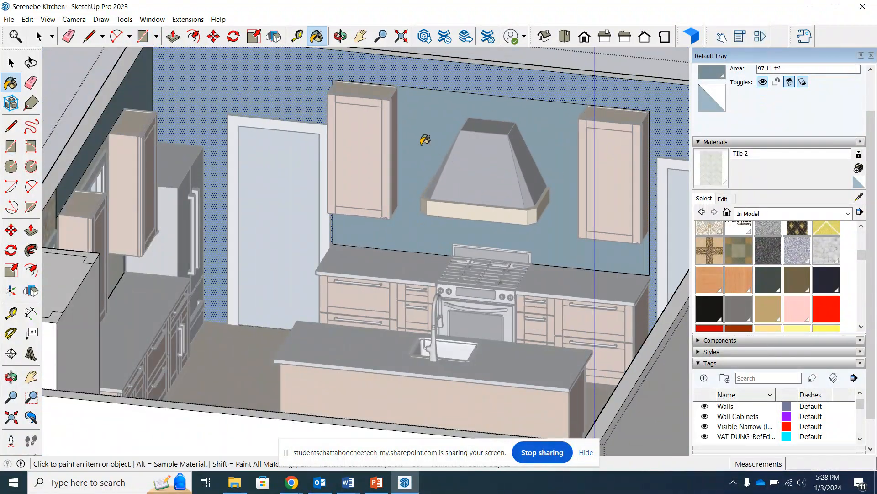
click(434, 148)
scroll(607, 194, down, 3)
click(39, 36)
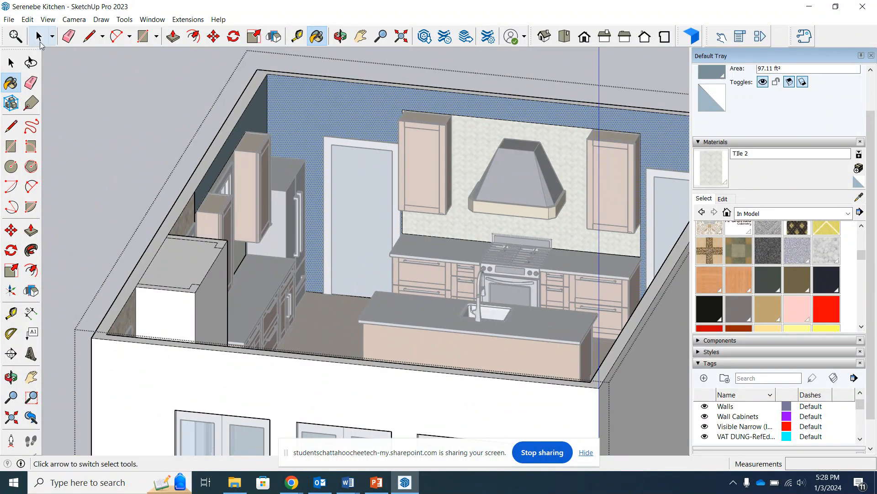
Close the walls and open the living-room coffee table component for editing.
click(305, 133)
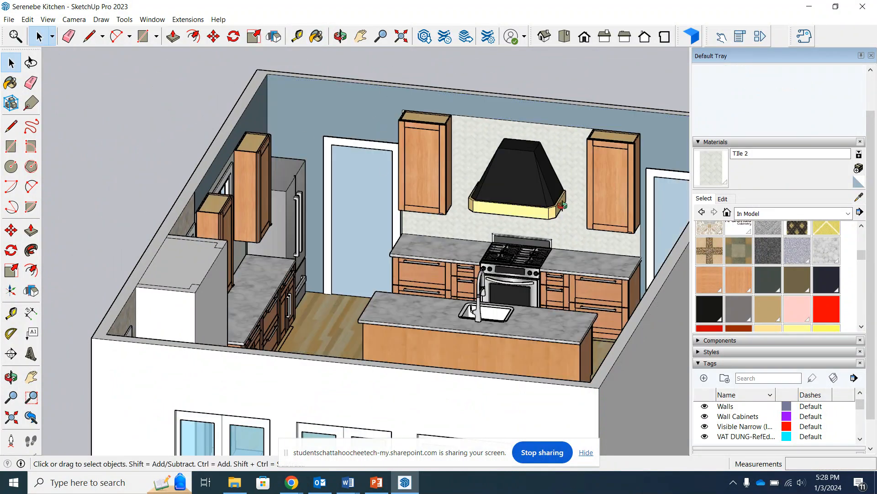
middle_drag(563, 206, 640, 245)
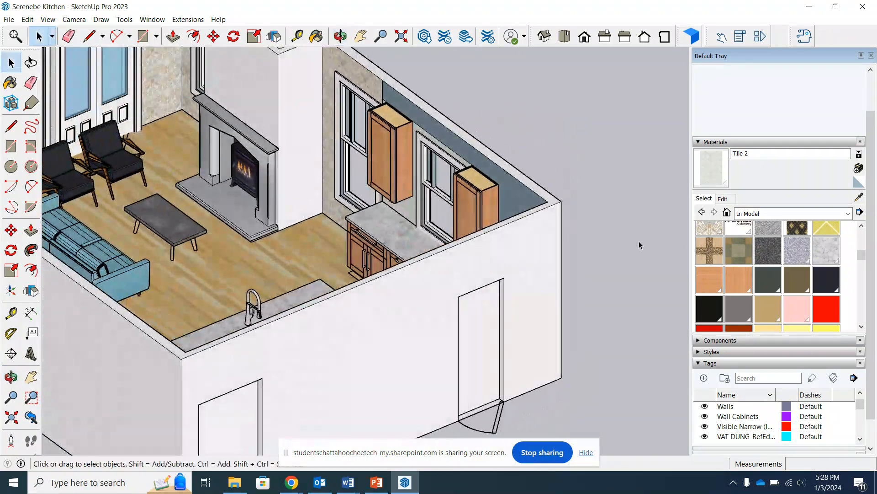
middle_drag(563, 231, 278, 134)
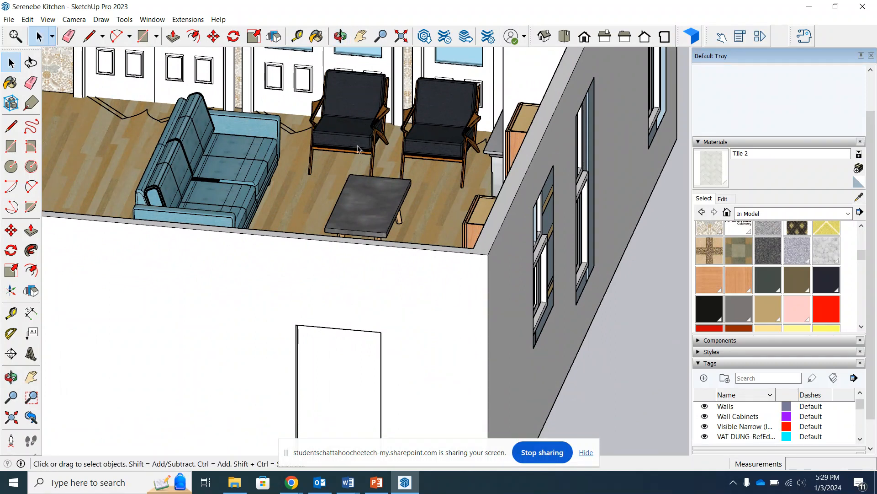
double_click(386, 221)
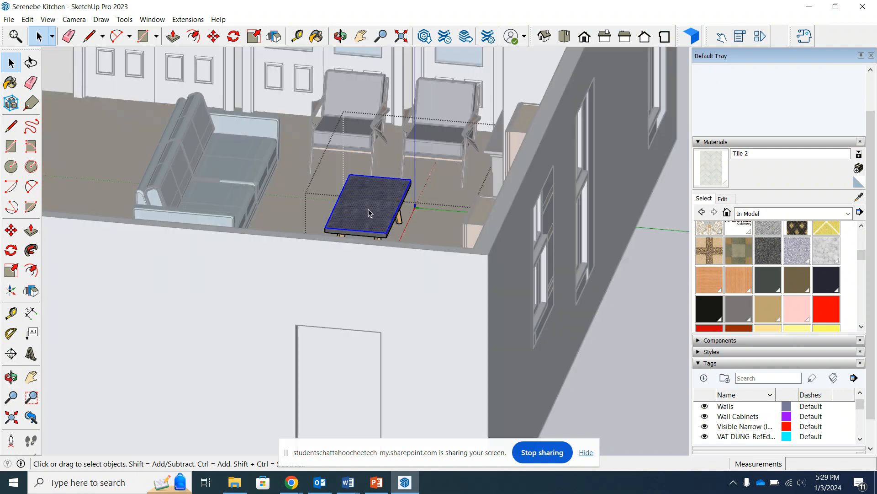
scroll(370, 213, up, 3)
click(403, 224)
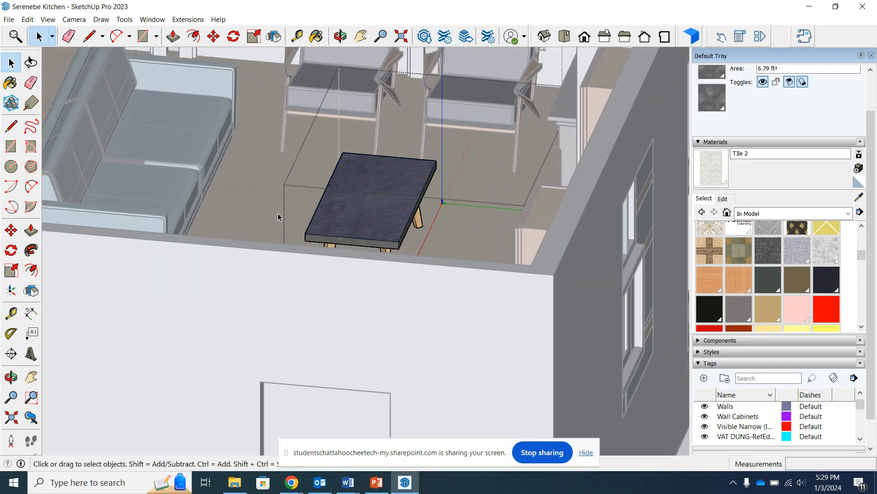
click(279, 217)
scroll(329, 215, down, 4)
click(382, 217)
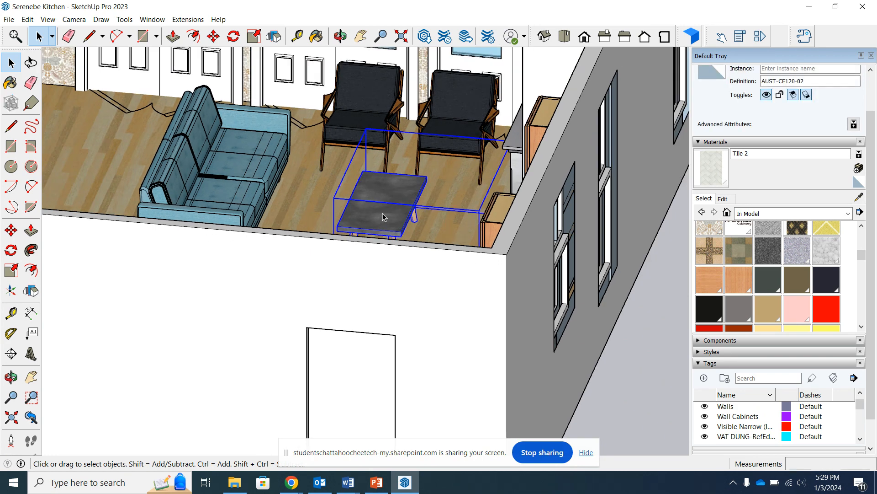
double_click(383, 217)
scroll(403, 217, up, 2)
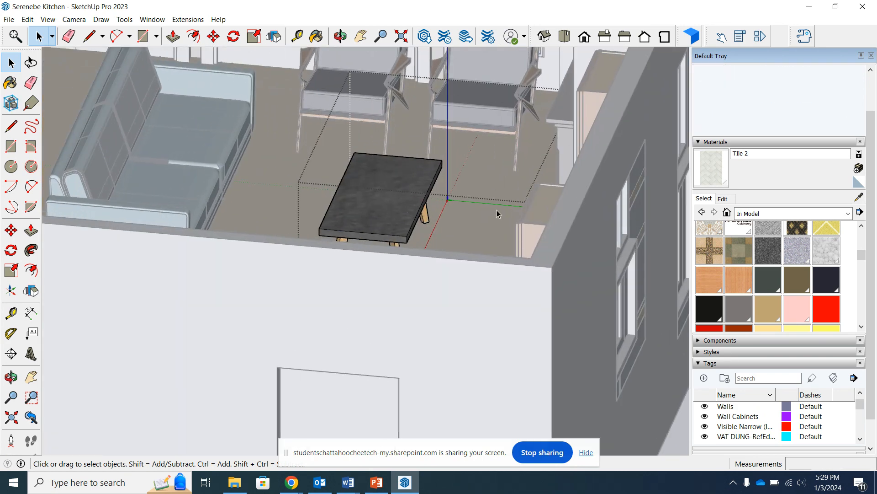
Paint the coffee table's top face with Translucent Glass Dark Green from the Glass and Mirrors material collection.
click(848, 214)
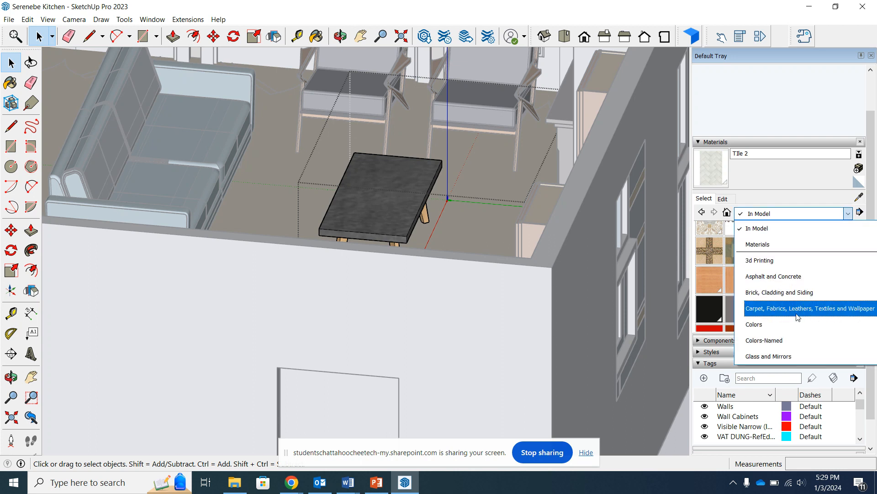
click(777, 357)
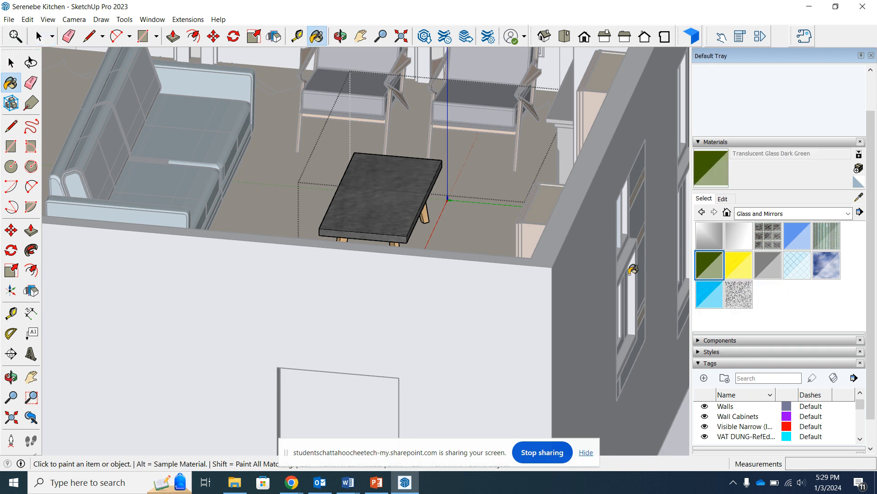
click(707, 267)
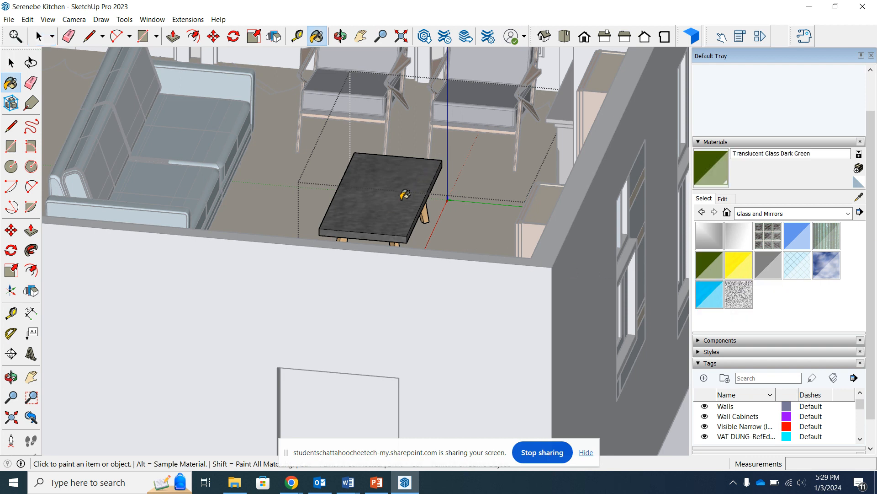
click(399, 220)
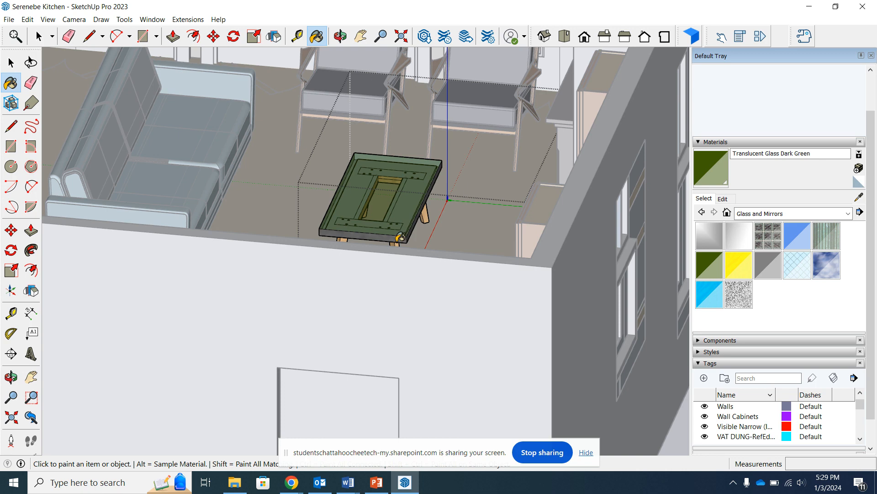
Paint the accessible side edges of the coffee table's top with the same Translucent Glass Dark Green material.
middle_drag(404, 224, 509, 233)
middle_drag(222, 215, 331, 216)
scroll(331, 216, down, 2)
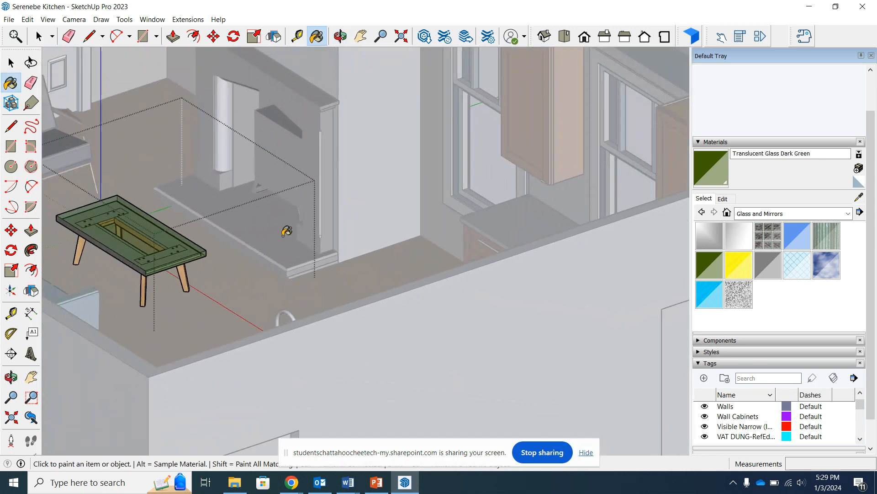
scroll(126, 263, up, 2)
scroll(125, 263, up, 1)
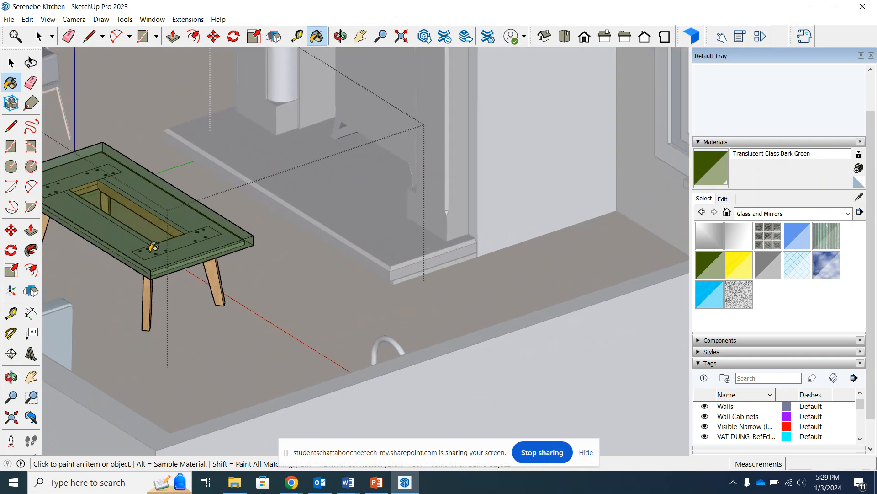
mouse_move(151, 247)
middle_down()
mouse_move(229, 267)
mouse_move(151, 249)
mouse_move(160, 238)
middle_up()
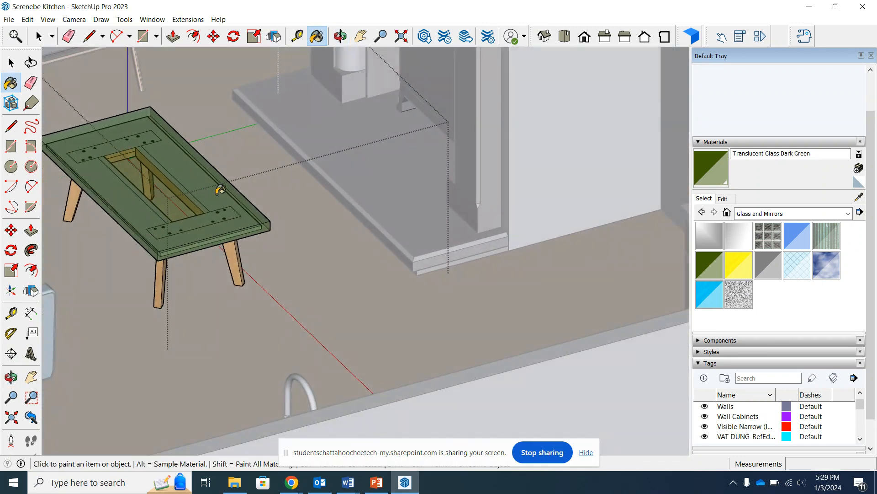
middle_drag(220, 189, 225, 150)
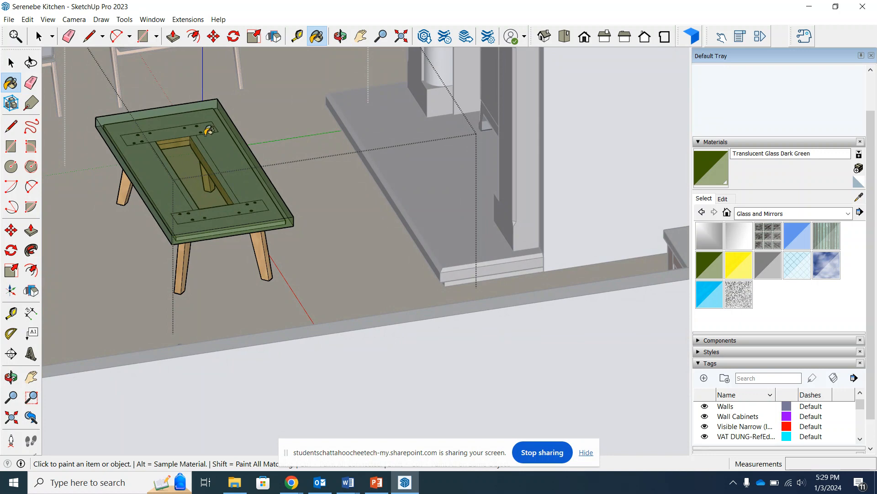
middle_drag(150, 174, 402, 205)
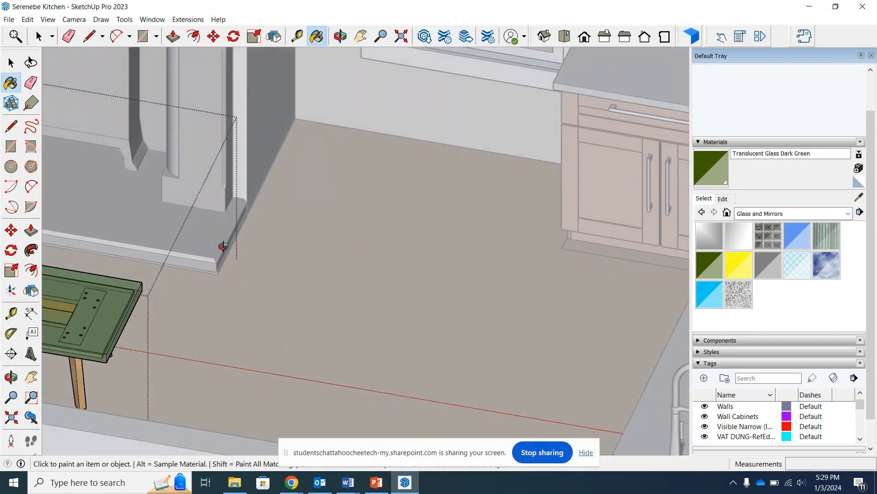
scroll(408, 241, up, 2)
scroll(409, 241, down, 3)
mouse_move(288, 320)
middle_down()
mouse_move(358, 298)
mouse_move(342, 402)
mouse_move(408, 389)
mouse_move(444, 345)
mouse_move(619, 403)
mouse_move(658, 391)
middle_up()
scroll(378, 404, up, 2)
scroll(467, 380, up, 2)
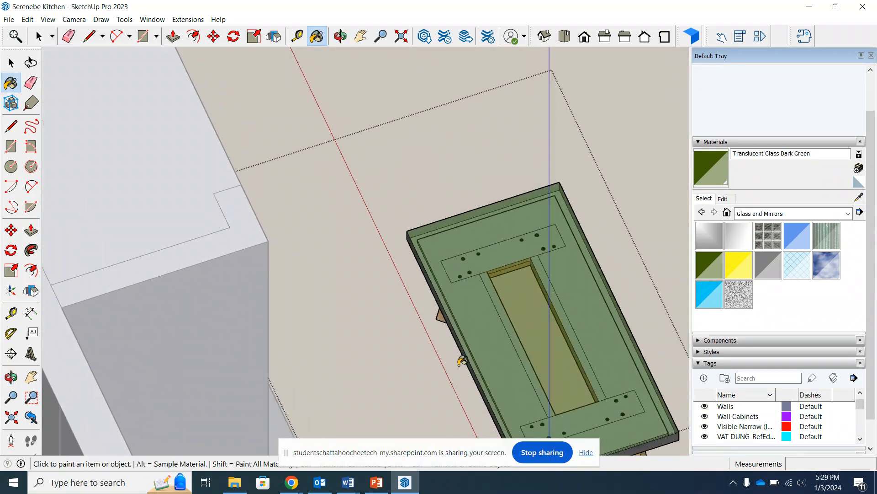
mouse_move(466, 380)
middle_down()
mouse_move(469, 331)
mouse_move(463, 335)
middle_up()
click(461, 339)
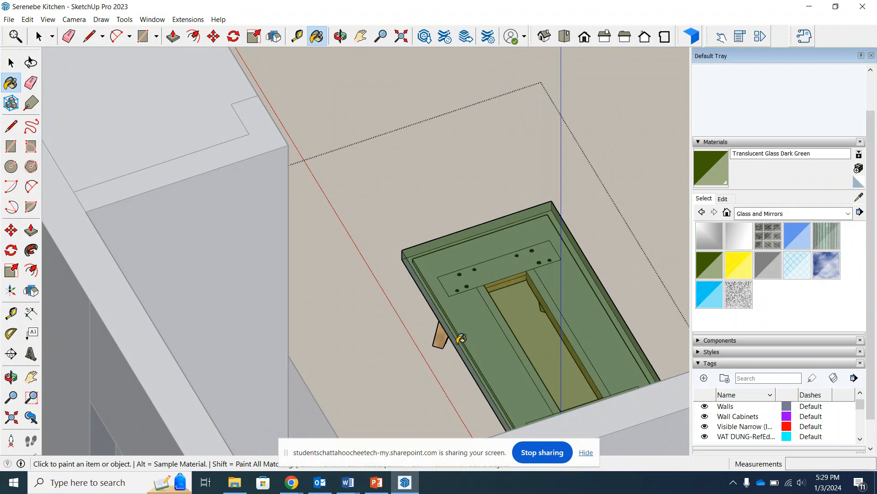
Hide the Walls tag and paint the tabletop's remaining end edge with Translucent Glass Dark Green.
click(705, 406)
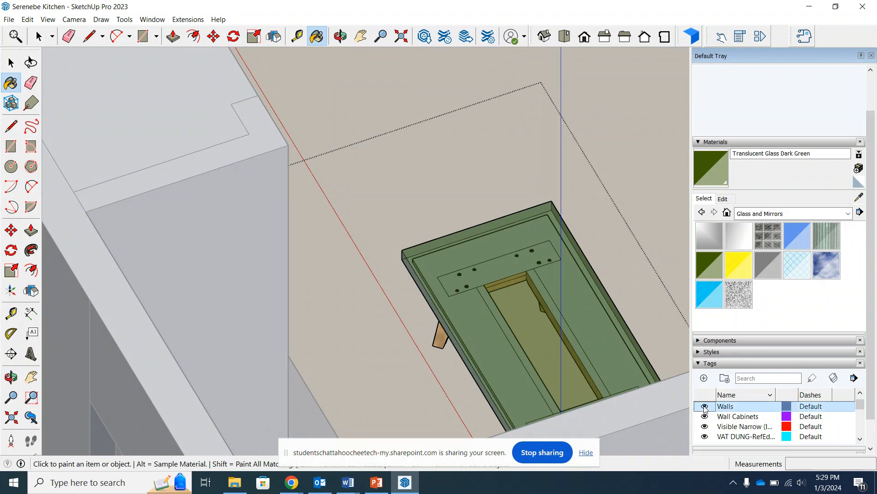
middle_drag(513, 278, 470, 195)
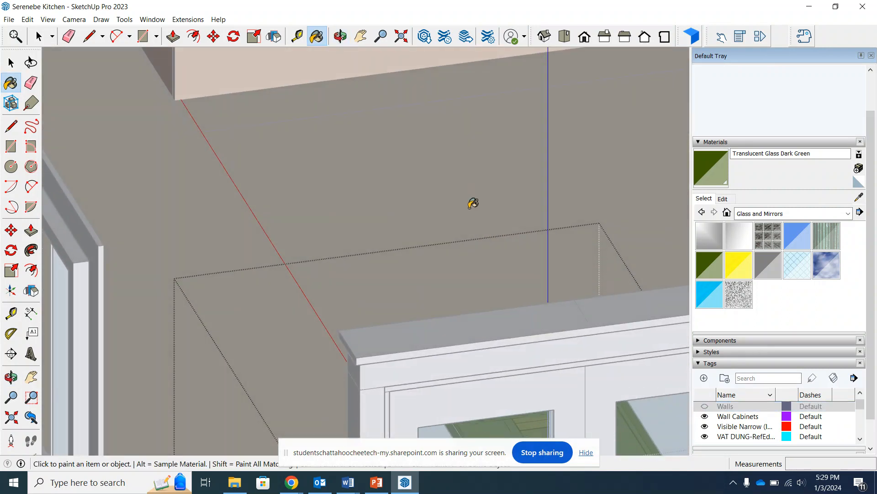
scroll(472, 201, down, 3)
middle_drag(463, 366, 525, 368)
scroll(535, 371, up, 5)
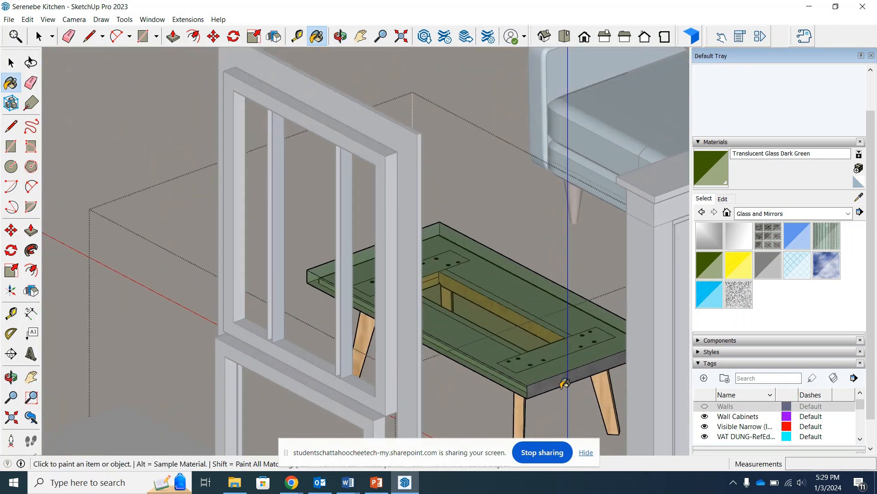
scroll(538, 379, down, 3)
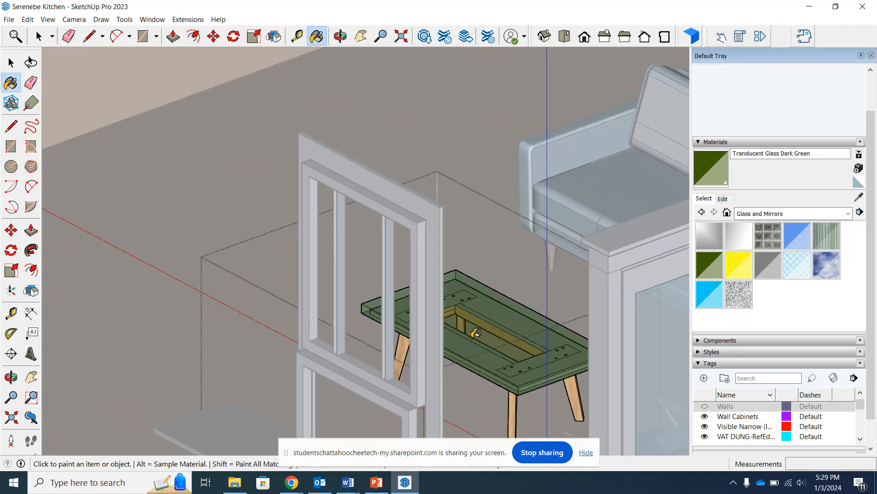
scroll(472, 337, down, 1)
Close the coffee table component and examine its green glass top beside the sofa from above.
key(space)
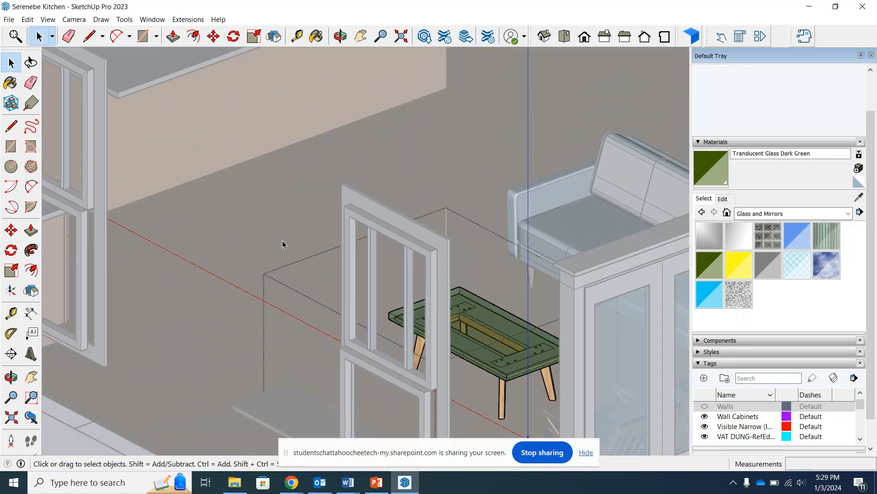
scroll(284, 245, down, 4)
scroll(390, 314, up, 4)
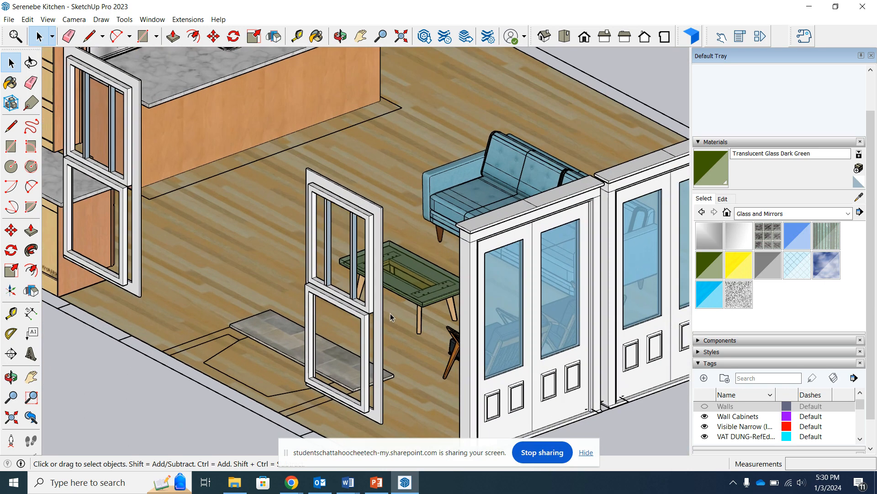
middle_drag(498, 334, 517, 327)
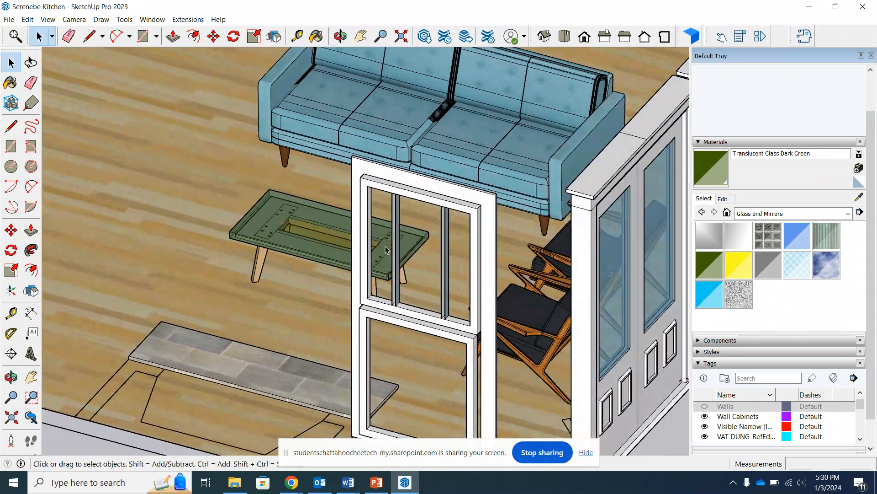
scroll(435, 238, down, 2)
middle_drag(350, 118, 203, 94)
scroll(204, 94, up, 1)
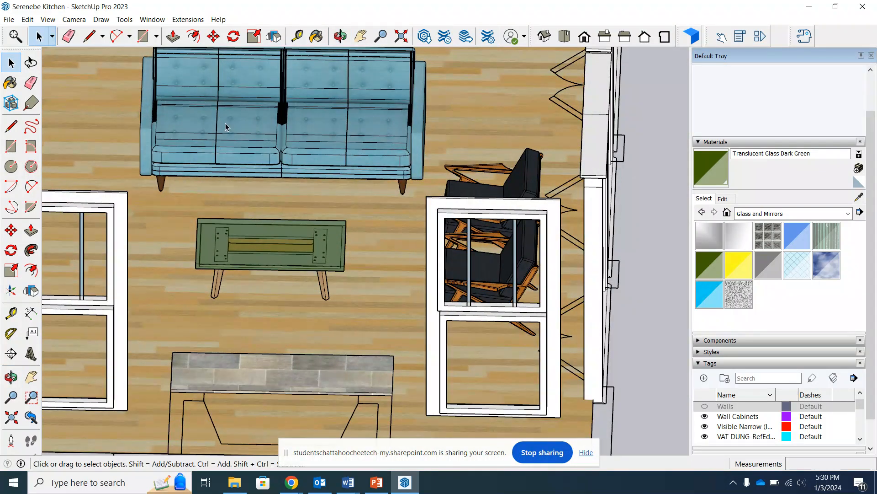
Open the blue sofa component and its nested left back cushion group for editing.
scroll(202, 95, up, 4)
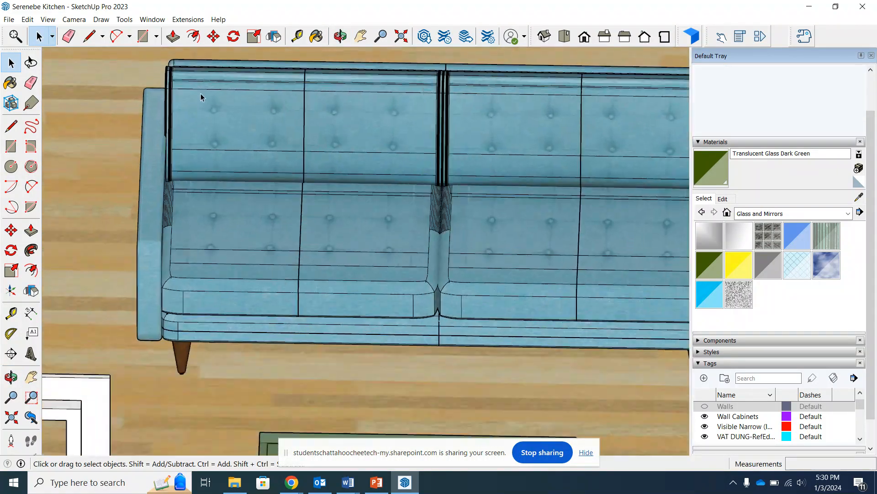
click(201, 94)
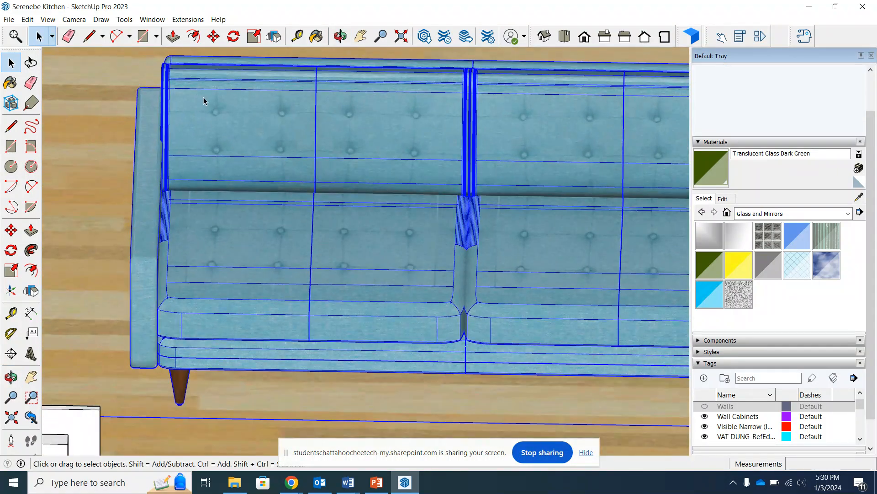
scroll(333, 130, up, 1)
double_click(340, 128)
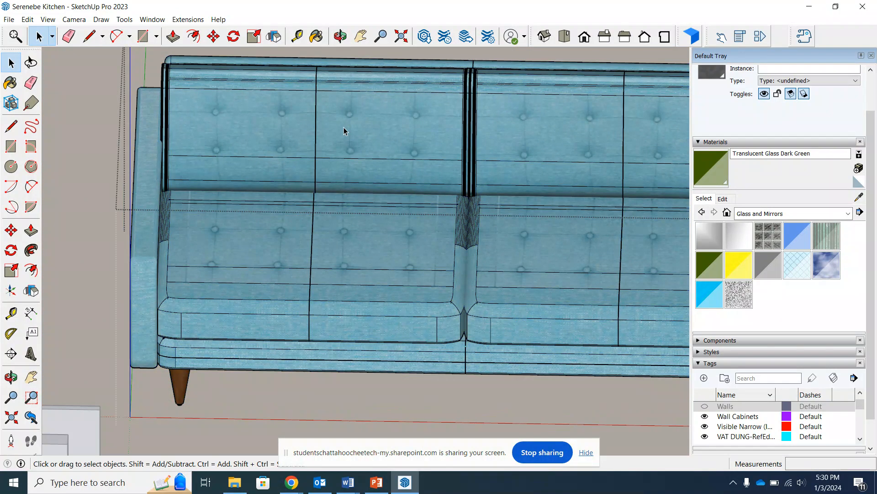
double_click(425, 107)
scroll(454, 94, up, 3)
scroll(457, 93, up, 3)
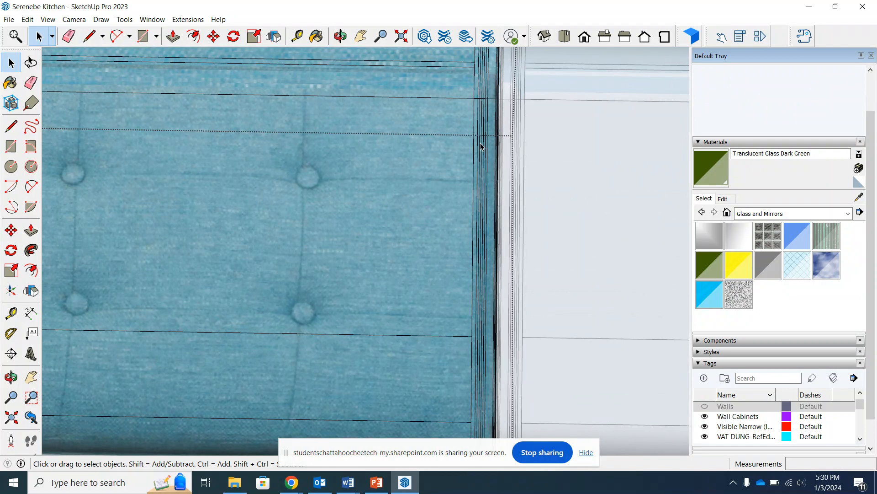
Open the right half of the sofa's left back cushion down to its faces and select the narrow face along its upper edge.
scroll(429, 147, down, 3)
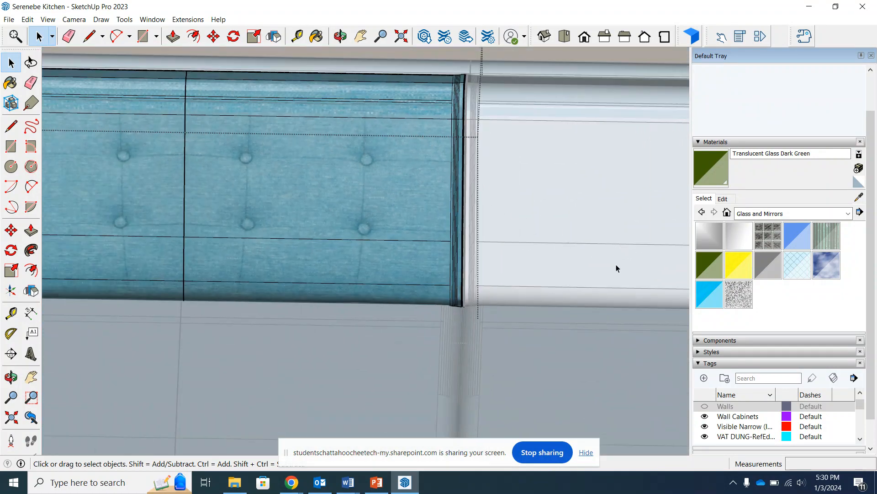
scroll(616, 268, down, 4)
click(438, 174)
scroll(438, 173, up, 1)
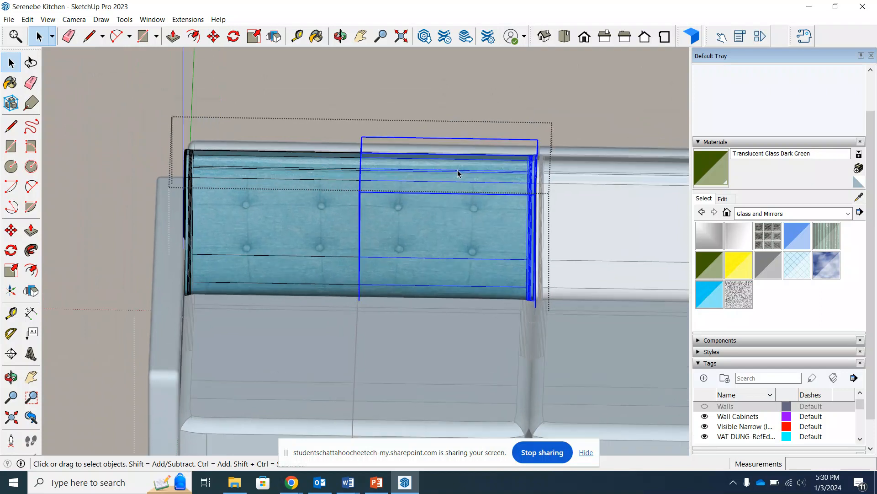
scroll(459, 173, up, 2)
double_click(475, 192)
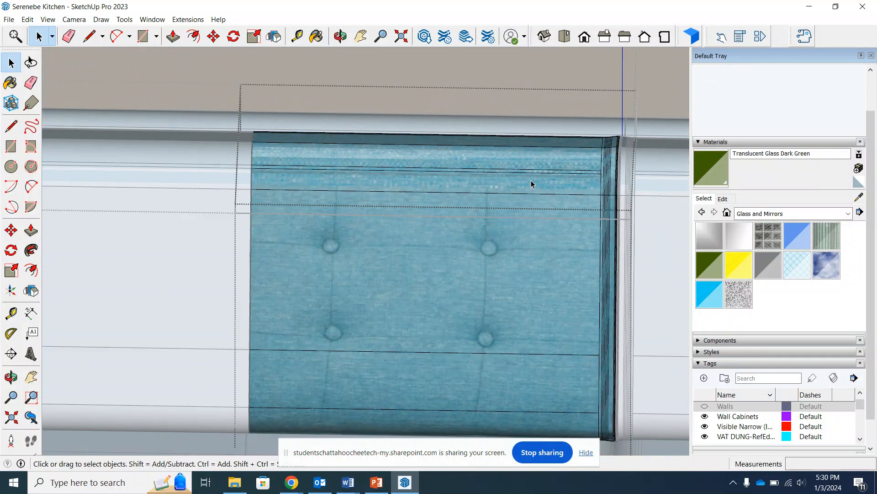
double_click(544, 221)
click(533, 156)
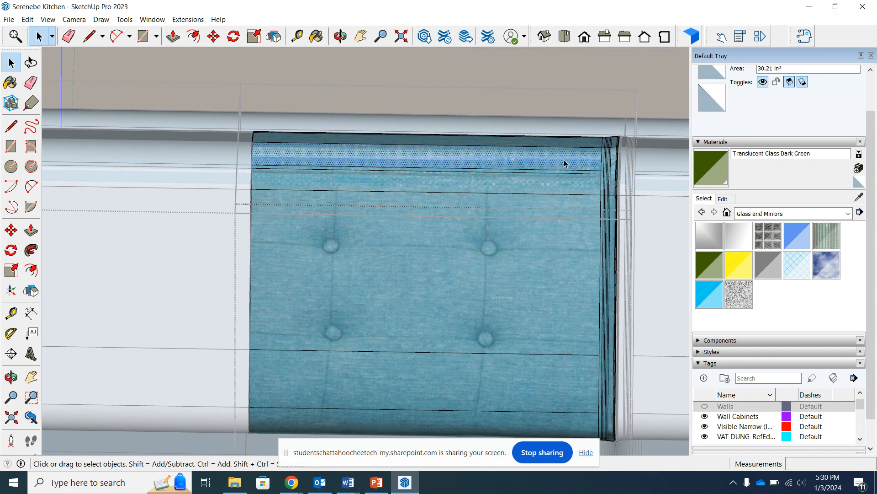
scroll(564, 163, up, 2)
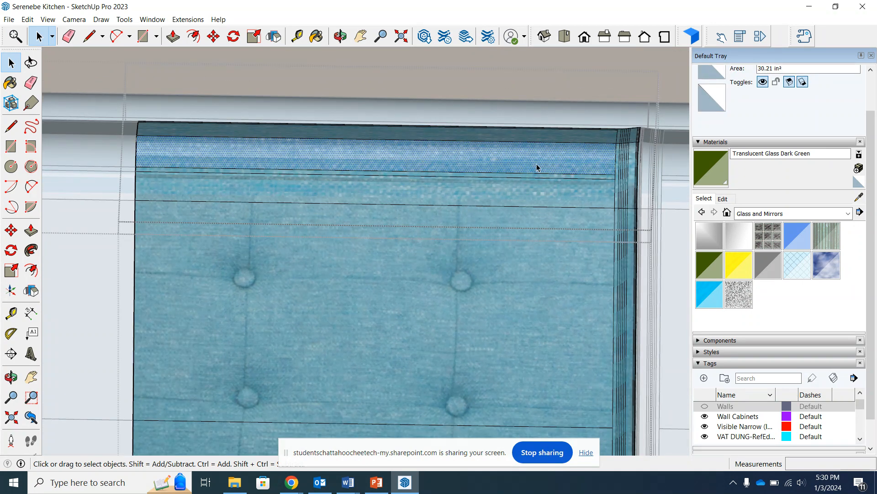
Paint the cushion half's upper strips and large tufted face with Suede Dark Gray from the Carpet, Fabrics, Leathers, Textiles and Wallpaper collection.
scroll(537, 168, down, 2)
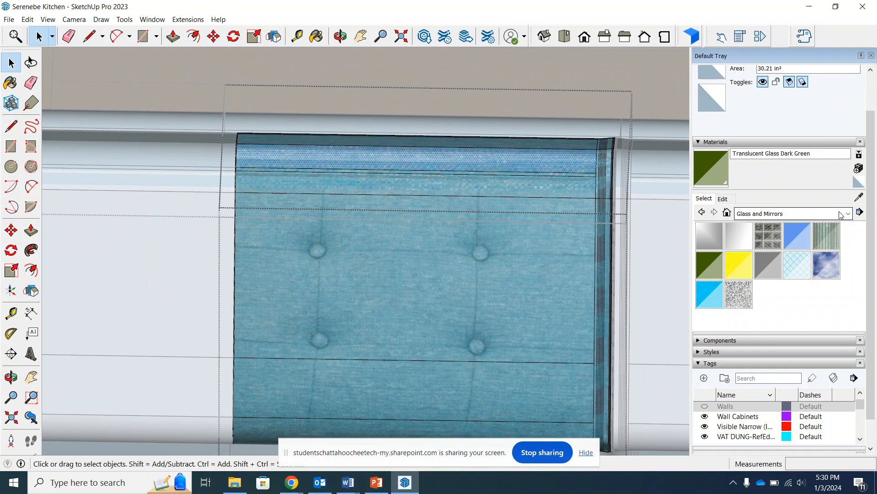
click(848, 213)
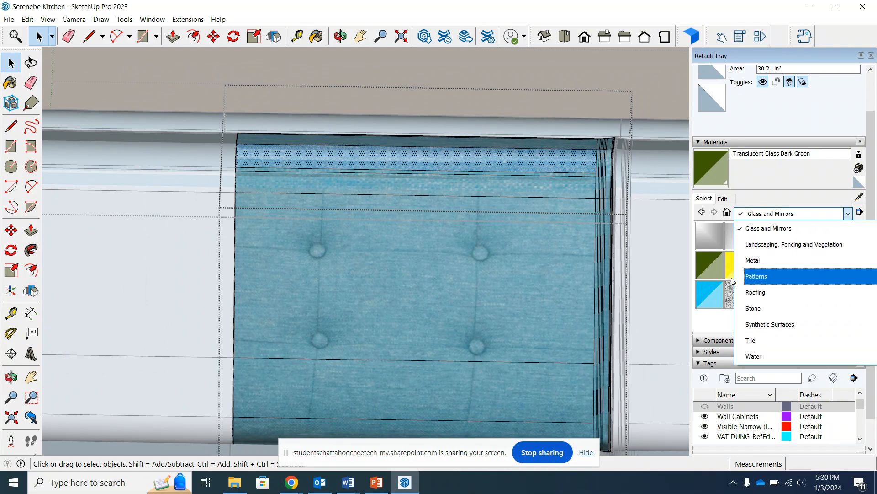
scroll(786, 321, down, 1)
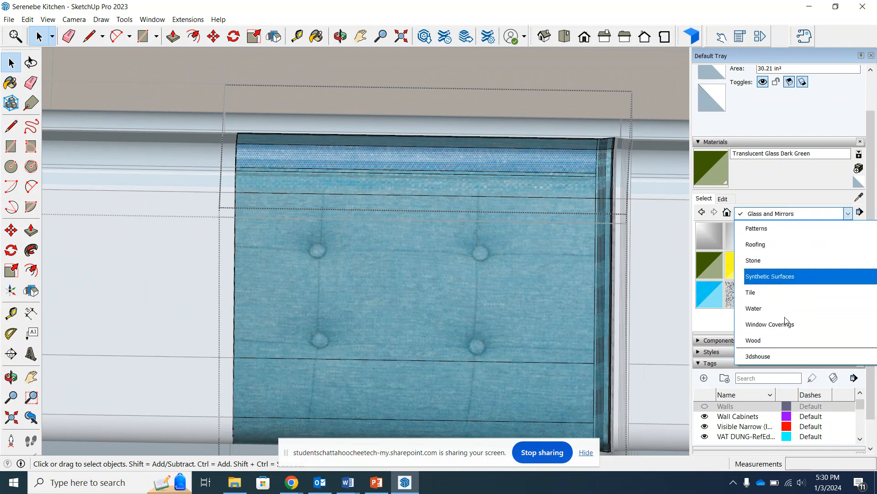
scroll(785, 319, up, 3)
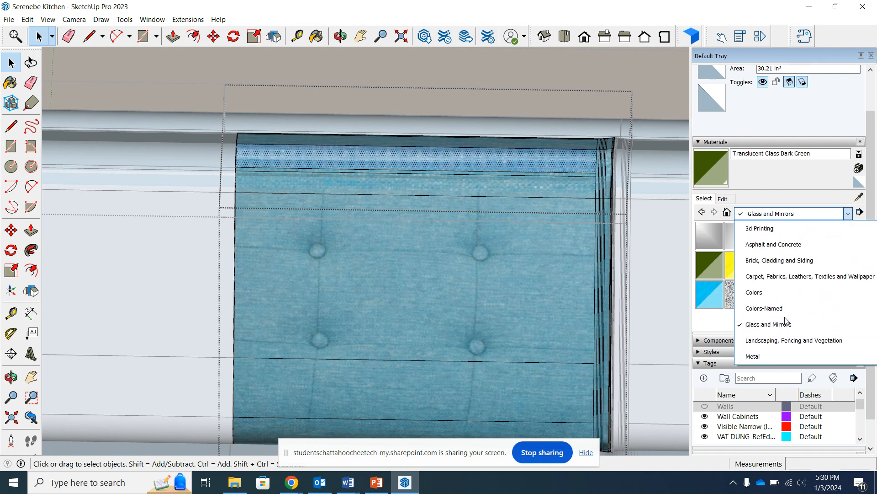
click(776, 279)
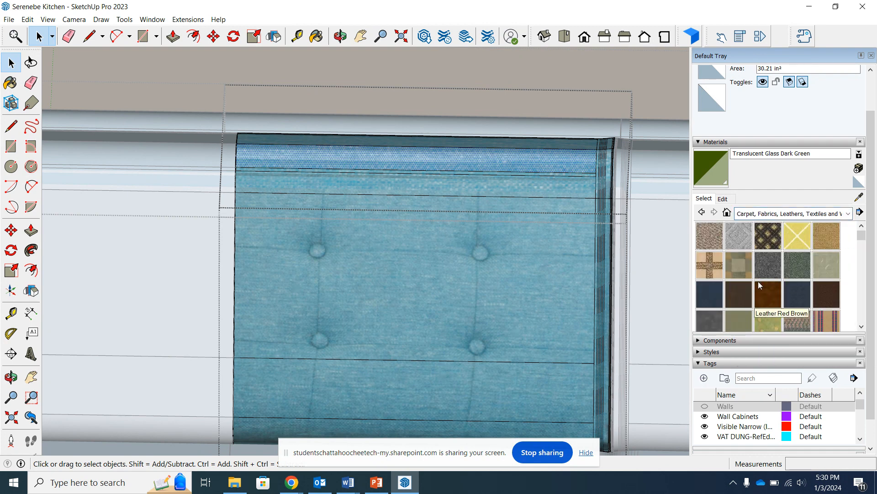
scroll(775, 273, down, 3)
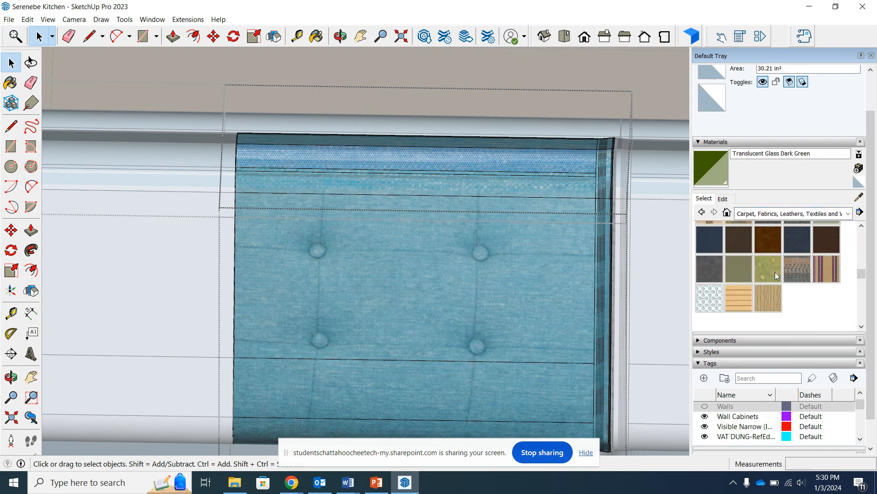
click(711, 269)
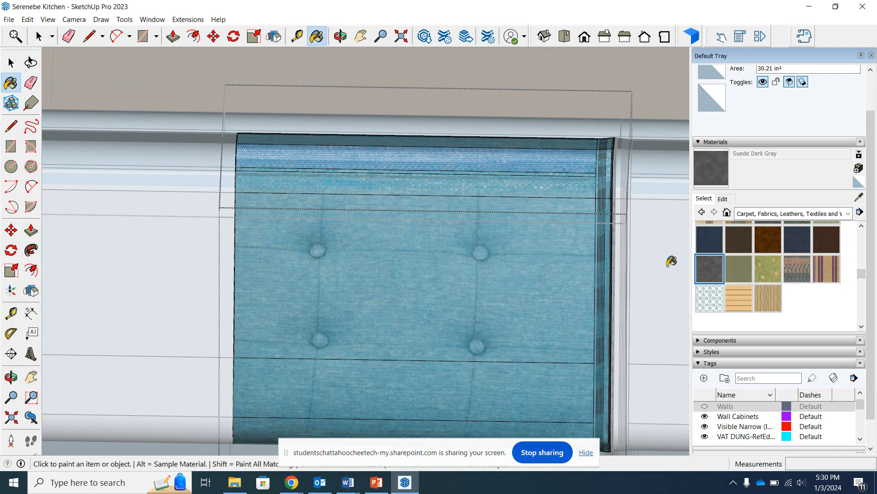
click(490, 152)
scroll(530, 186, up, 3)
click(533, 186)
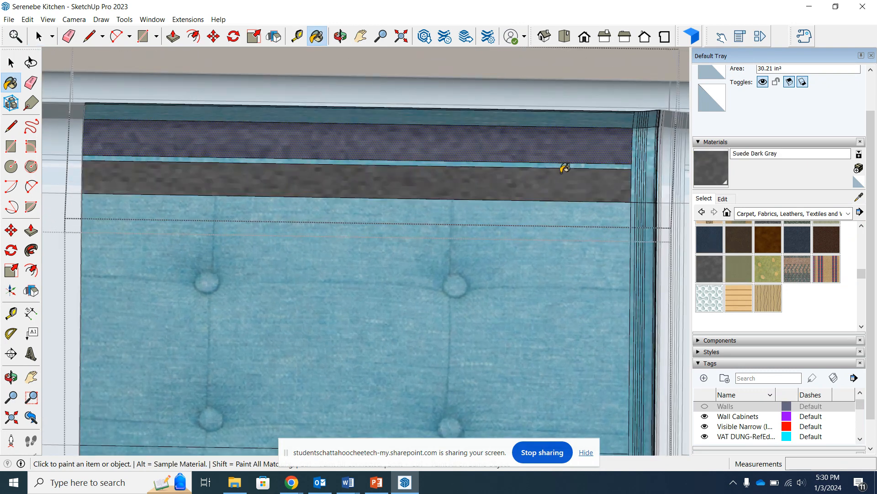
click(566, 162)
click(574, 246)
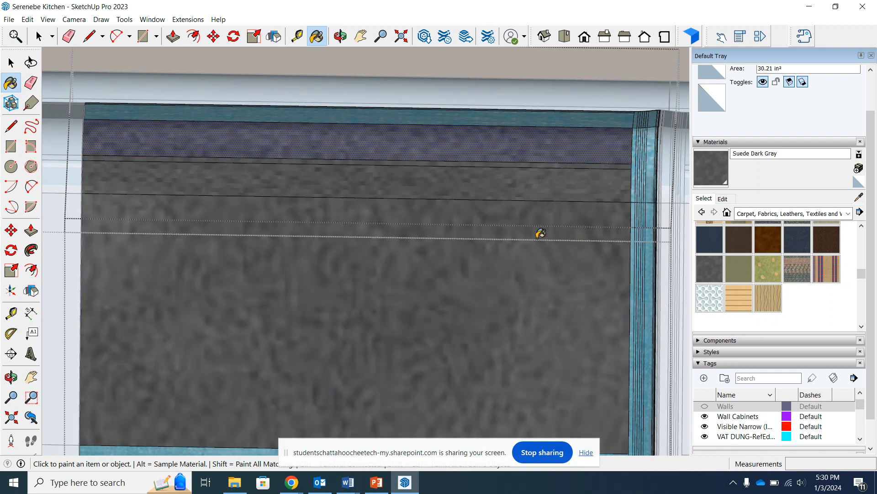
Paint the two lower strips of the cushion half's front with Suede Dark Gray.
scroll(540, 234, down, 3)
scroll(541, 233, down, 1)
click(543, 369)
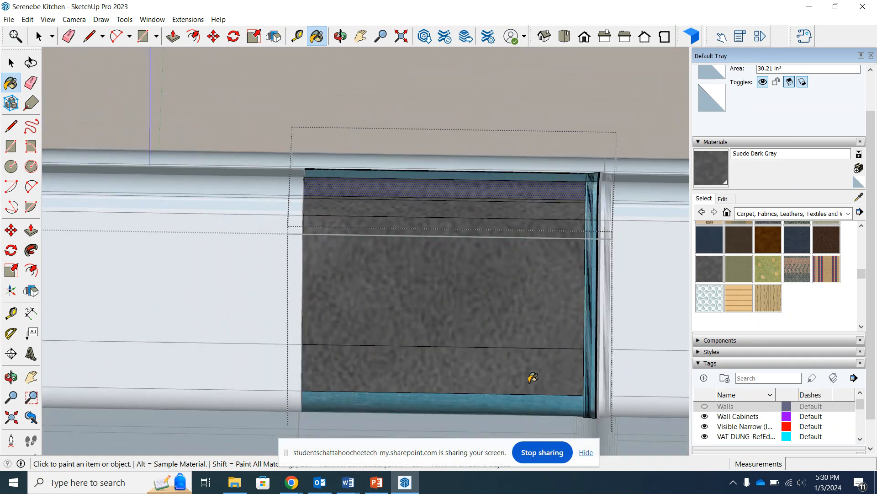
scroll(548, 371, down, 2)
click(550, 388)
Paint the narrow vertical strips along the cushion half's right side edge with Suede Dark Gray.
scroll(587, 265, up, 5)
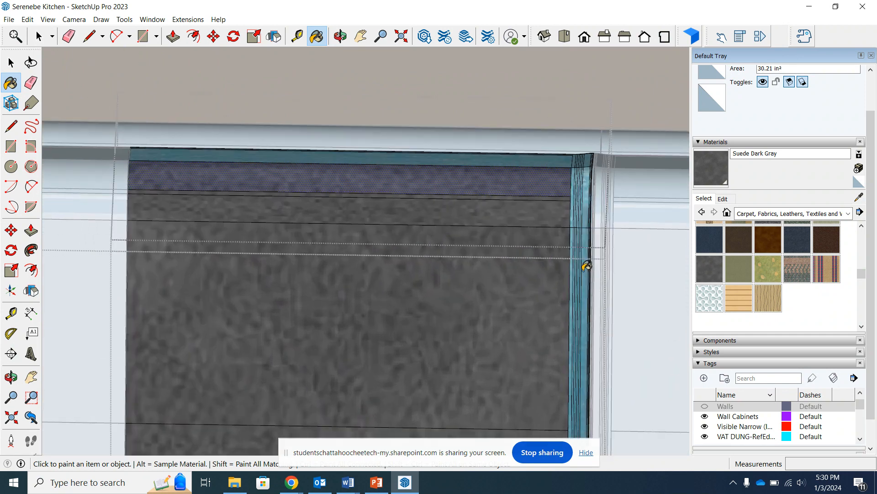
click(578, 264)
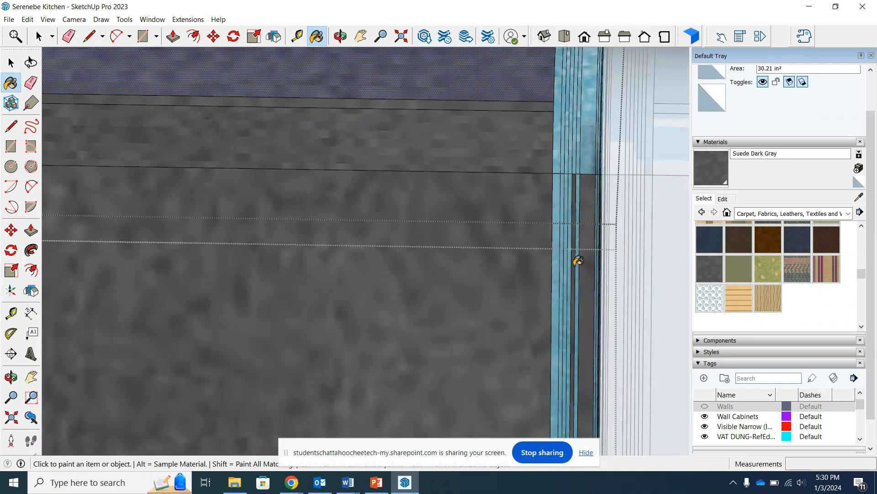
scroll(579, 263, up, 2)
click(581, 261)
click(570, 264)
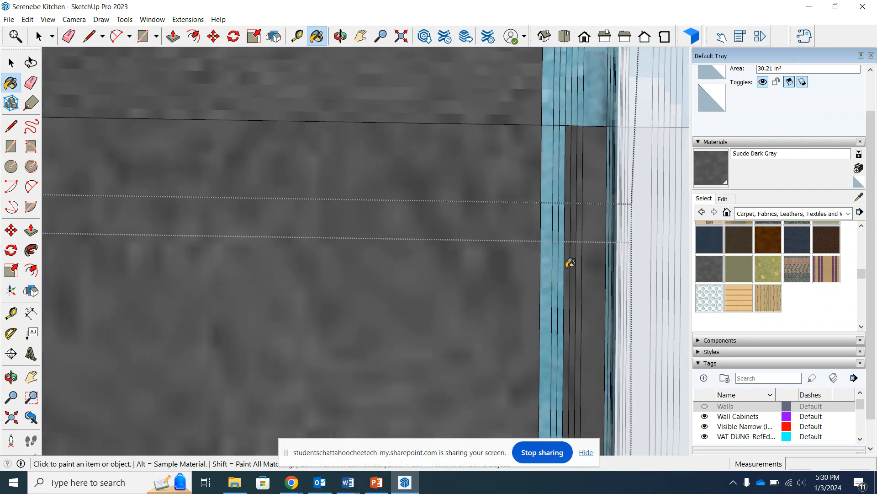
click(562, 267)
click(558, 267)
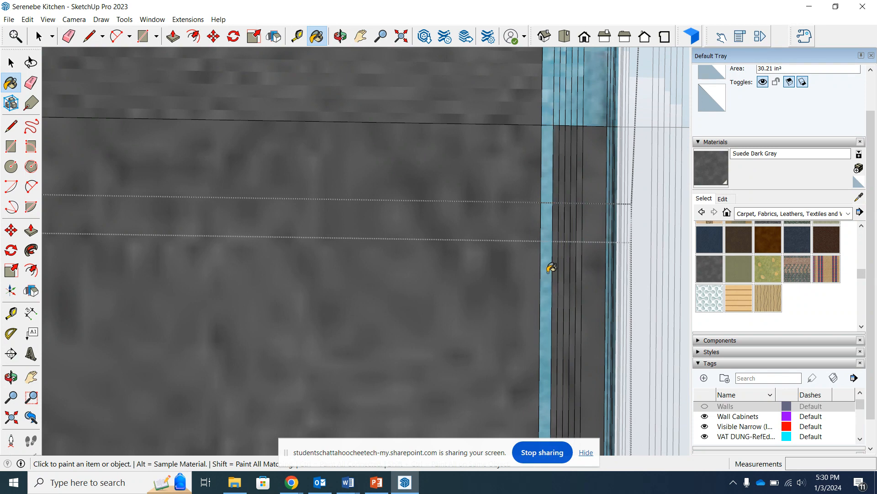
click(552, 269)
Close the nested cushion groups and the sofa component, and examine the gray section against the blue upholstery.
scroll(551, 256, down, 5)
scroll(551, 254, down, 5)
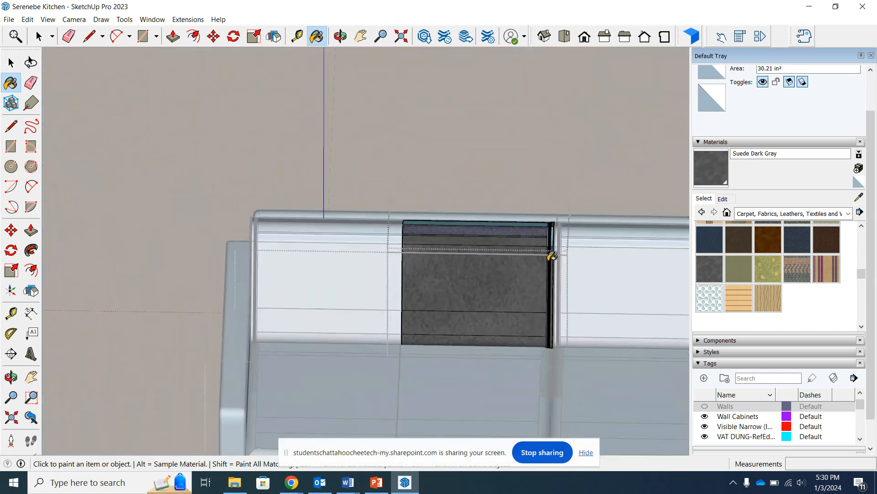
click(51, 41)
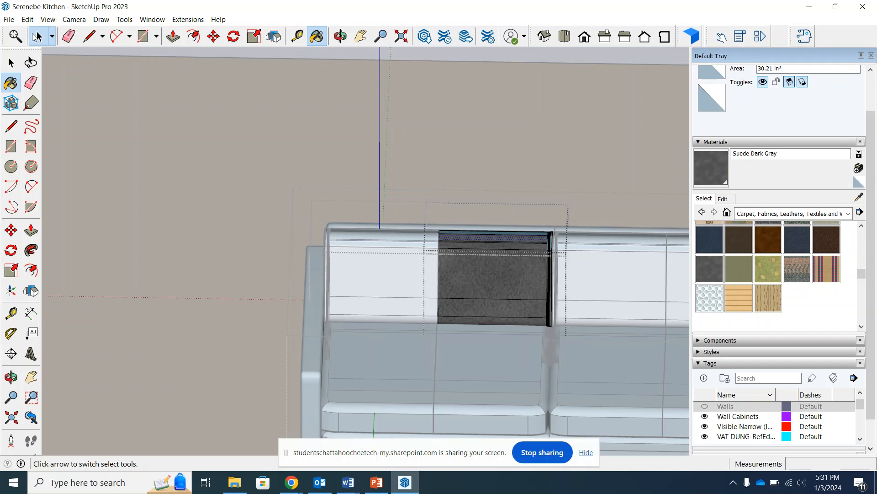
scroll(318, 224, down, 6)
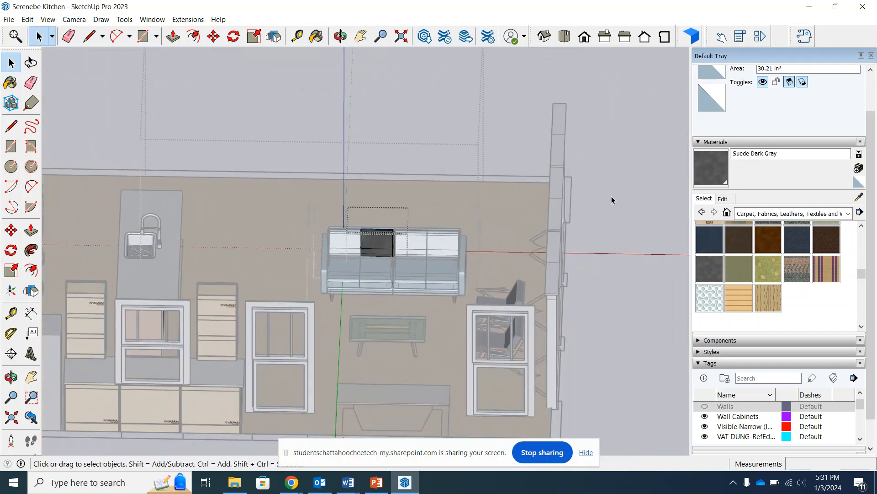
key(Escape)
key(Escape)
key(Escape)
key(Escape)
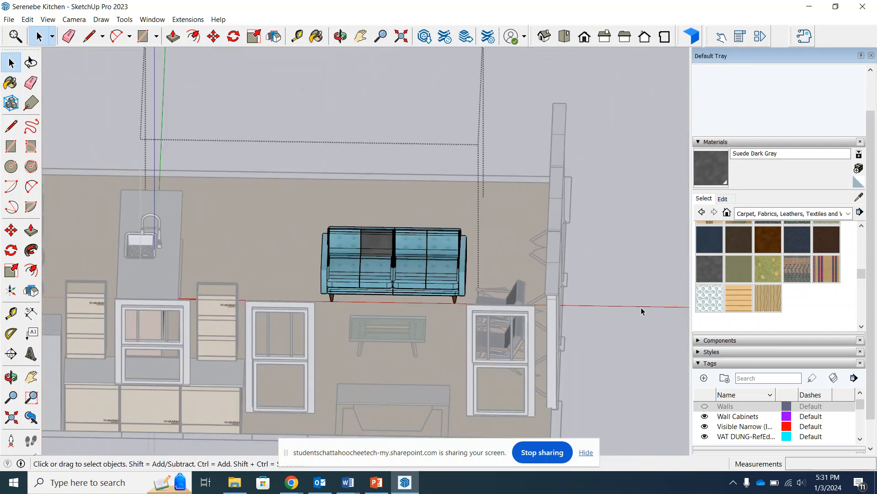
click(638, 362)
scroll(400, 295, up, 5)
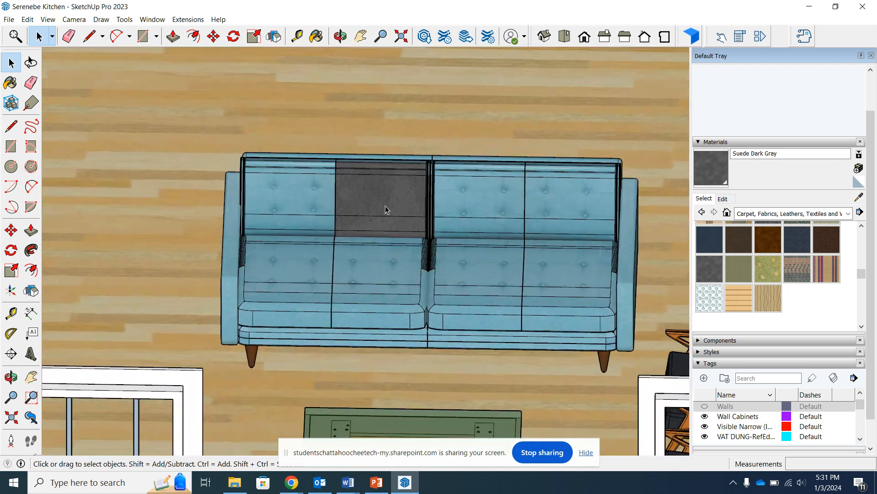
scroll(388, 194, up, 4)
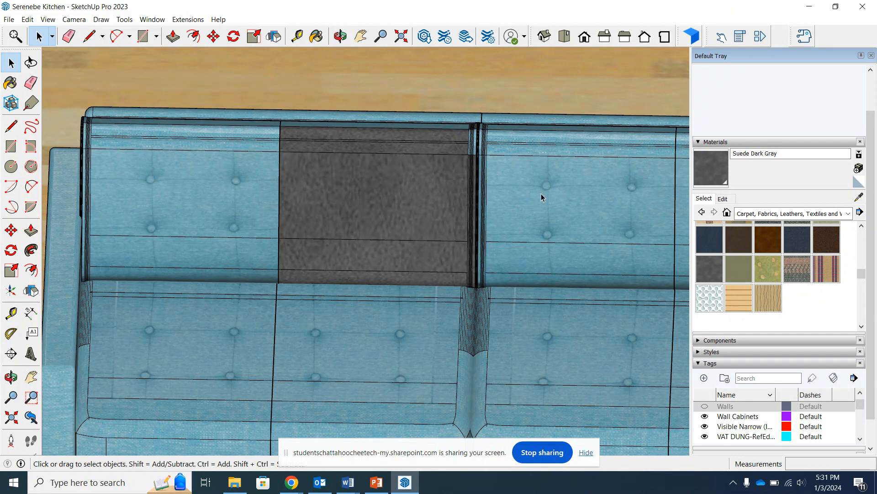
scroll(383, 191, down, 8)
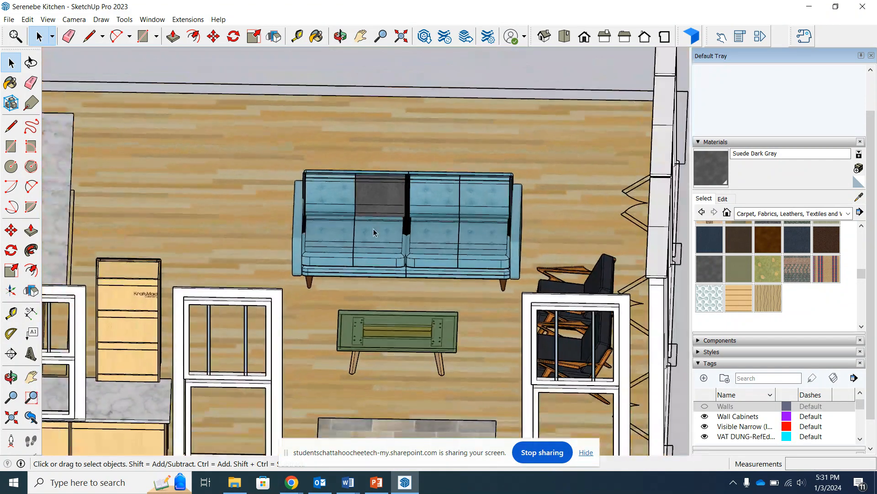
Open the black armchair nearest the sofa and its nested back cushion group for editing.
middle_drag(374, 229, 520, 232)
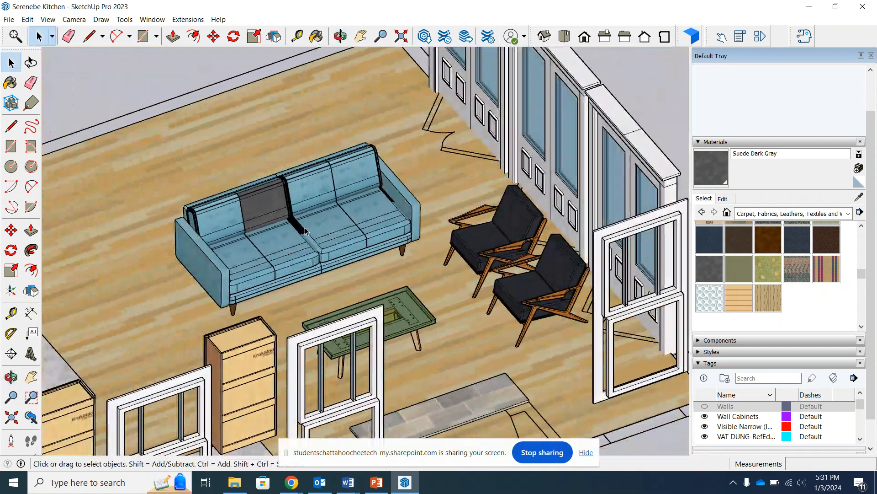
middle_drag(320, 242, 410, 239)
scroll(334, 231, up, 5)
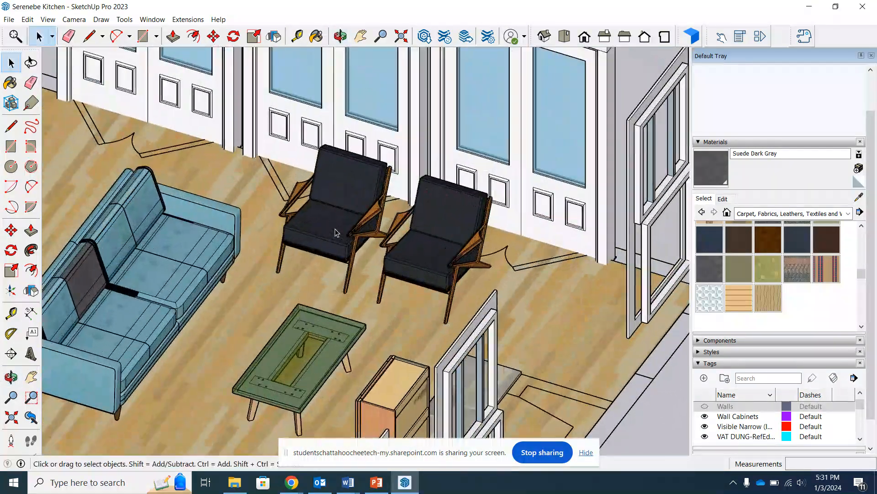
click(344, 218)
scroll(339, 173, up, 3)
double_click(343, 170)
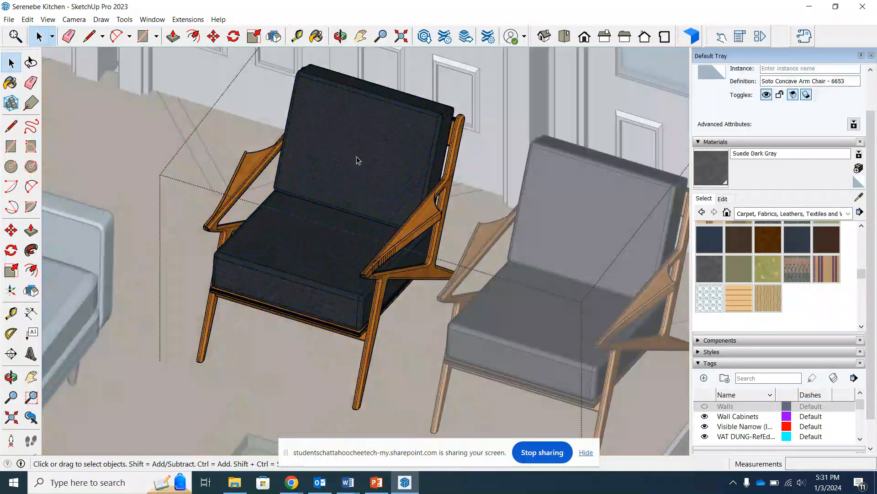
click(367, 148)
scroll(384, 143, up, 2)
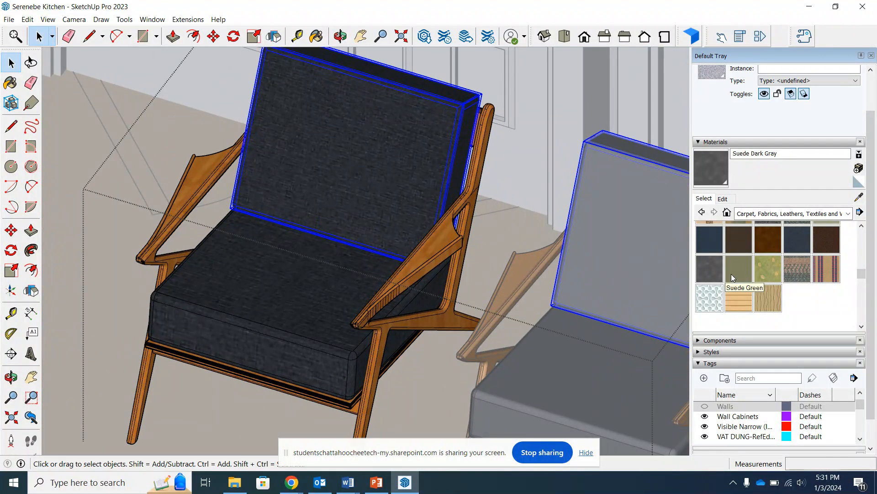
click(711, 239)
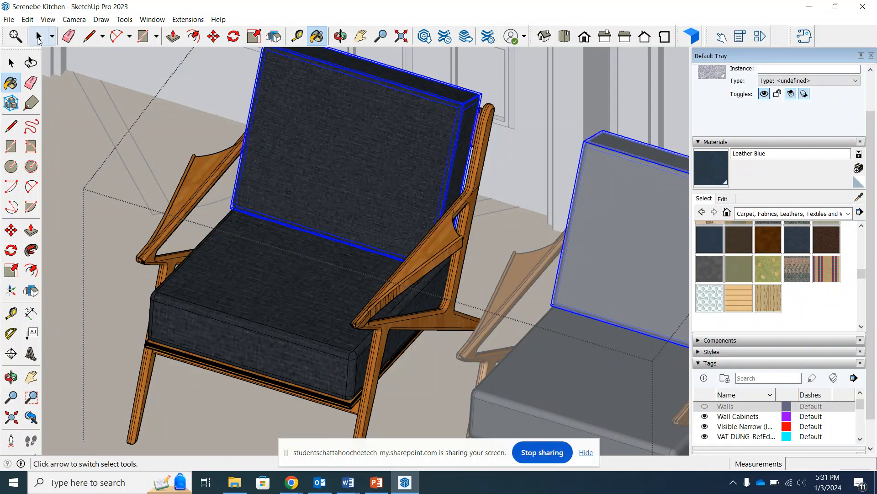
click(38, 40)
double_click(367, 136)
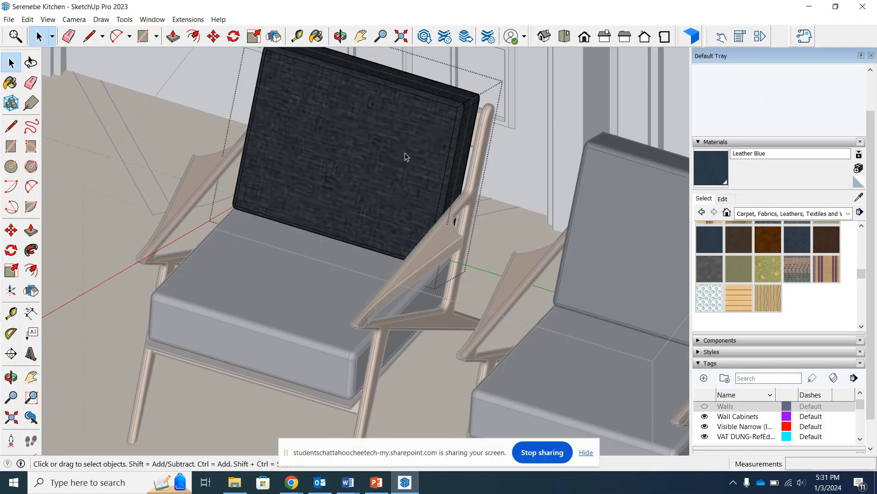
Paint the armchair back cushion's front, top, one side and their border strips with Leather Blue.
click(707, 250)
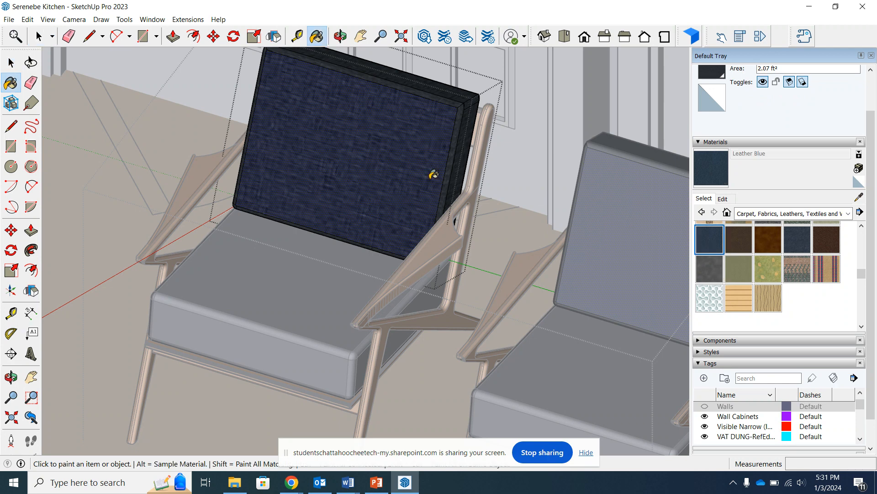
click(417, 133)
scroll(425, 91, up, 2)
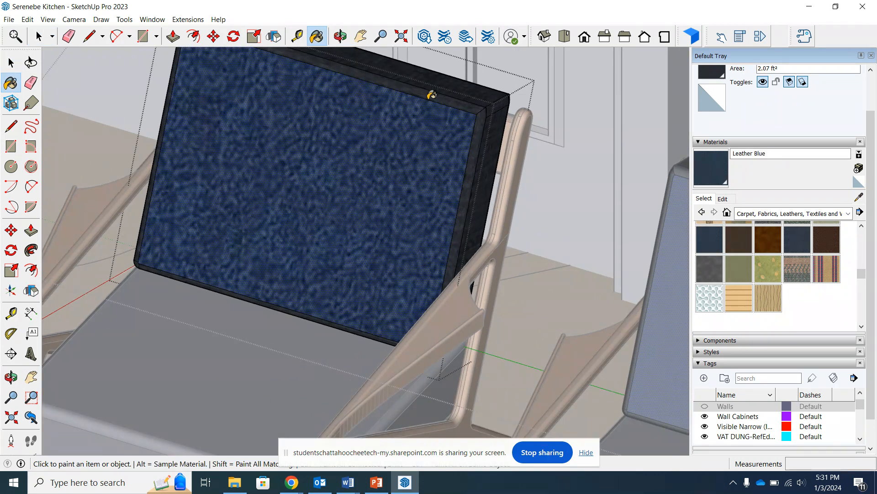
scroll(482, 95, up, 2)
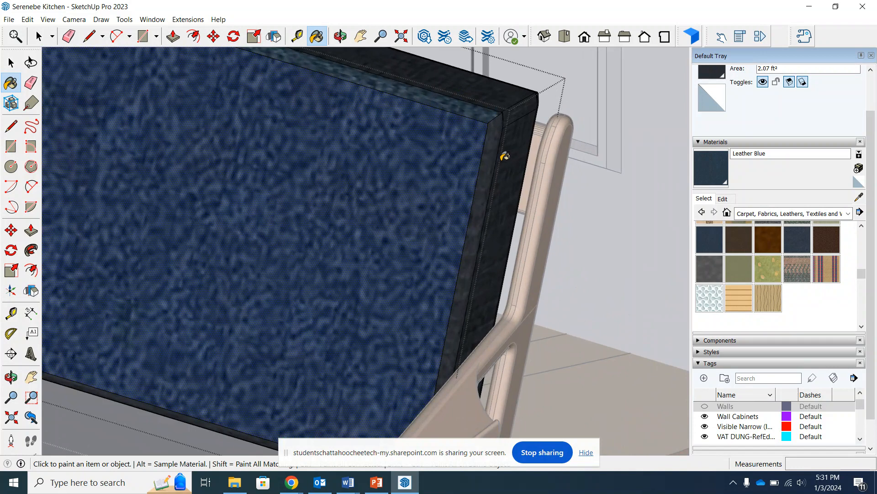
click(494, 158)
click(513, 121)
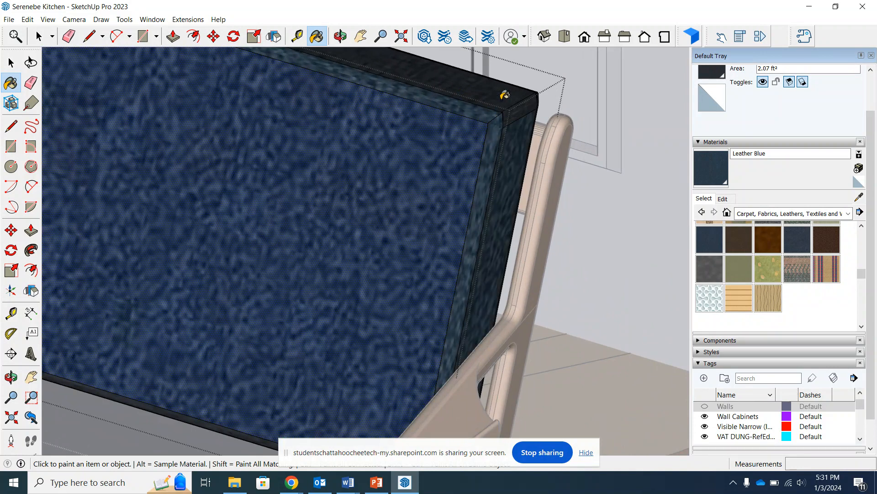
click(504, 96)
click(524, 108)
Paint the back cushion's opposite side, its upper corner and the adjoining front border strip with Leather Blue.
scroll(552, 140, down, 5)
middle_drag(416, 183, 670, 190)
middle_drag(224, 169, 389, 186)
scroll(282, 189, up, 3)
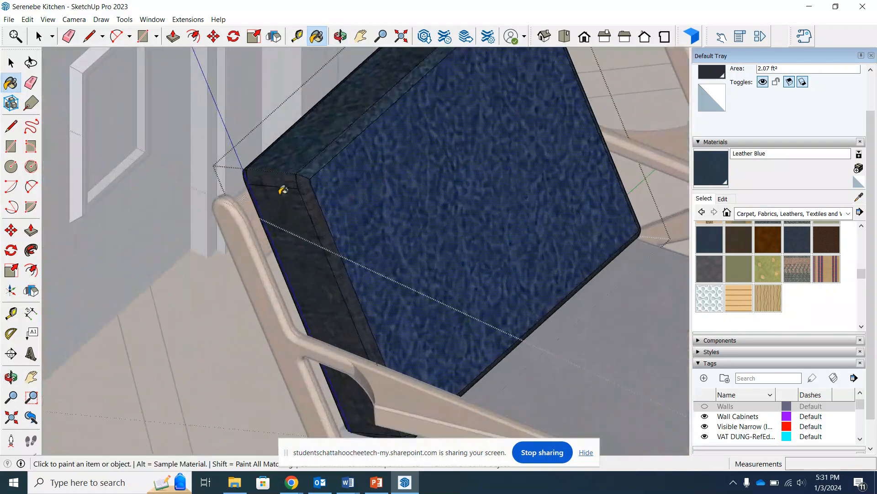
click(283, 190)
click(289, 168)
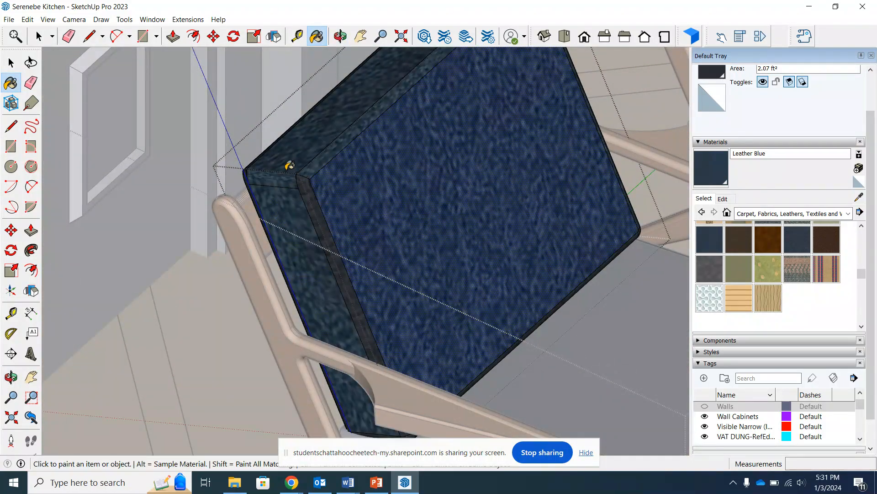
click(309, 183)
scroll(427, 310, down, 8)
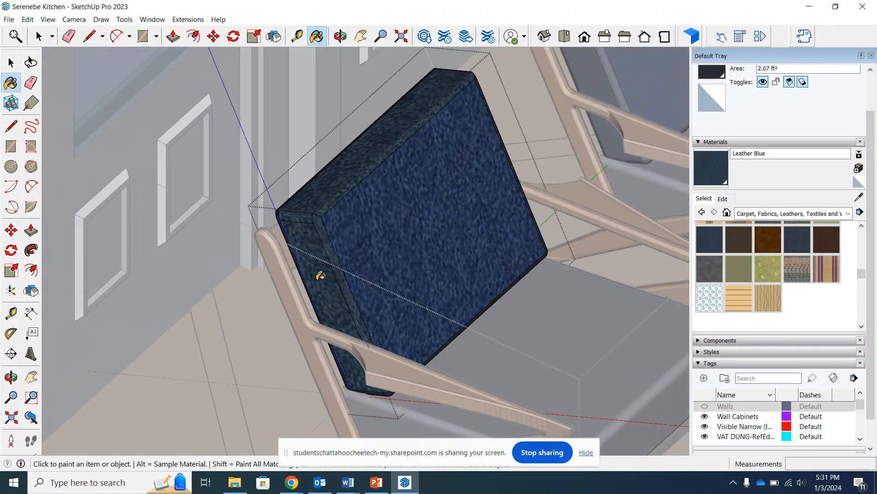
click(39, 37)
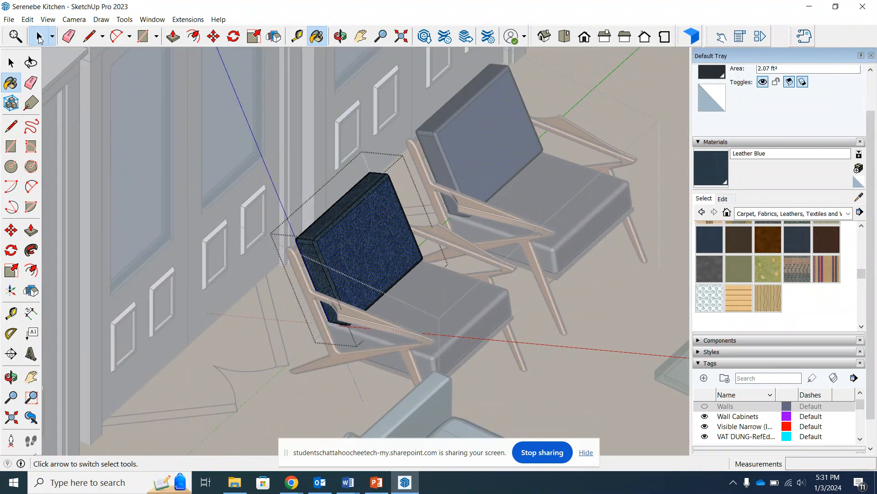
Close the back cushion group and the armchair component, and examine the blue back cushions on both armchairs.
scroll(323, 259, down, 3)
scroll(204, 196, down, 4)
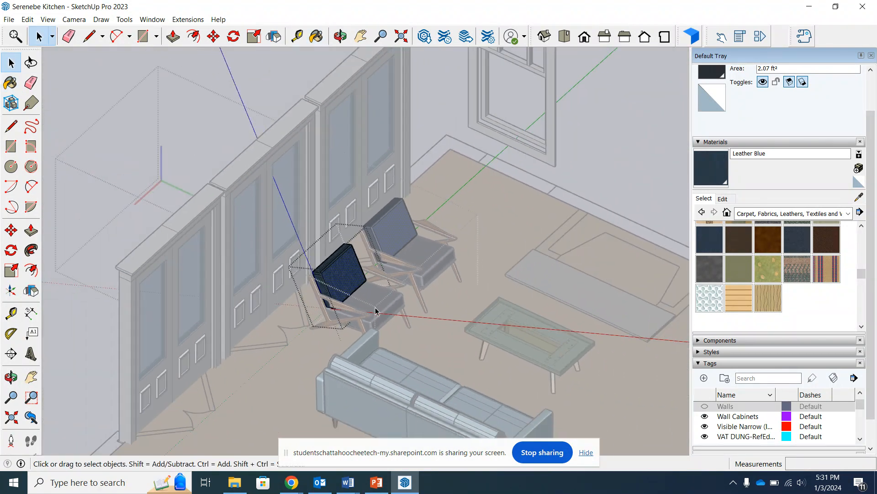
click(202, 200)
scroll(402, 294, up, 7)
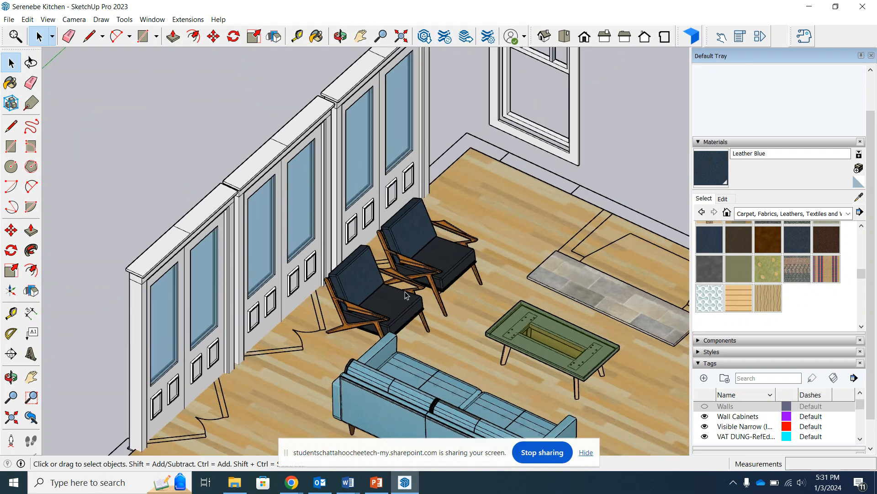
middle_drag(424, 305, 296, 287)
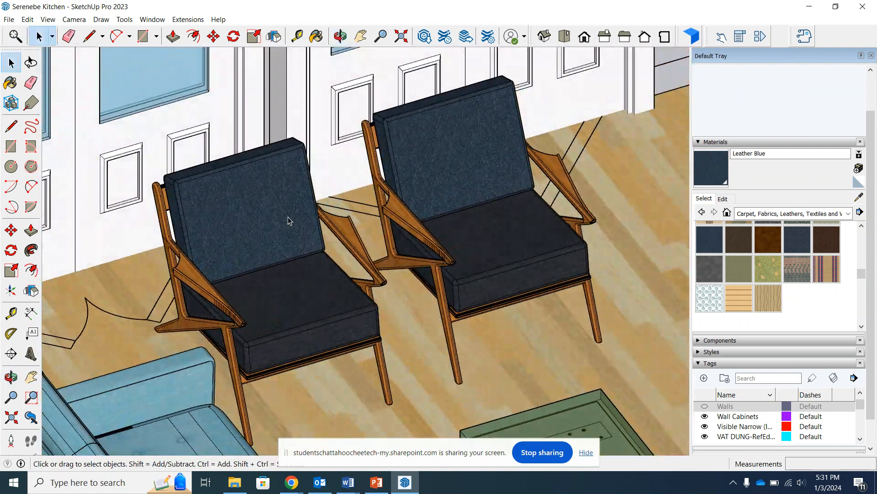
scroll(287, 220, up, 6)
scroll(323, 285, down, 4)
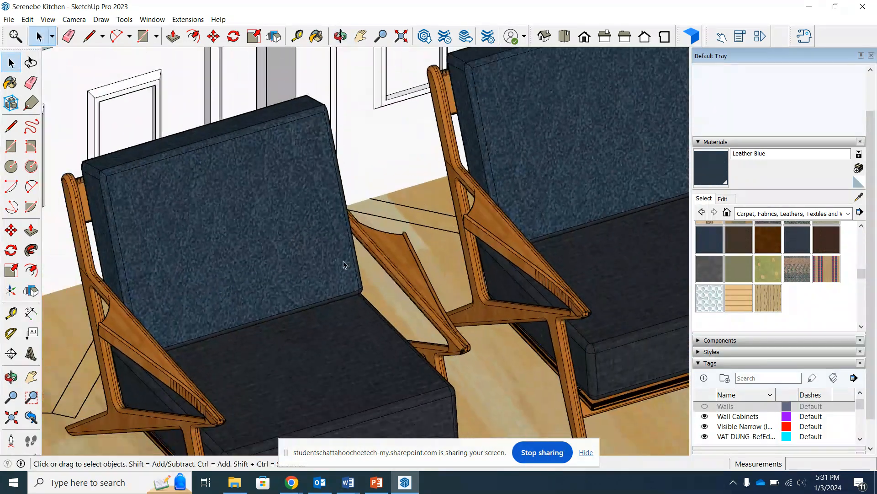
scroll(330, 286, down, 2)
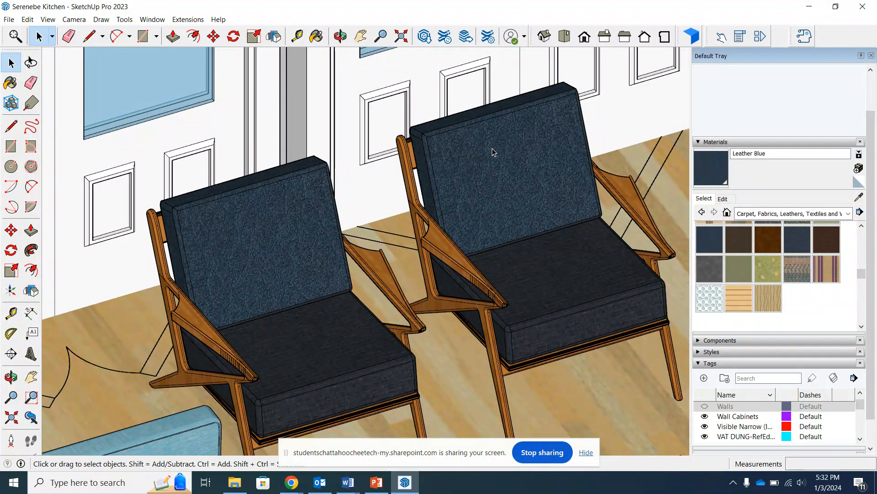
scroll(492, 151, down, 5)
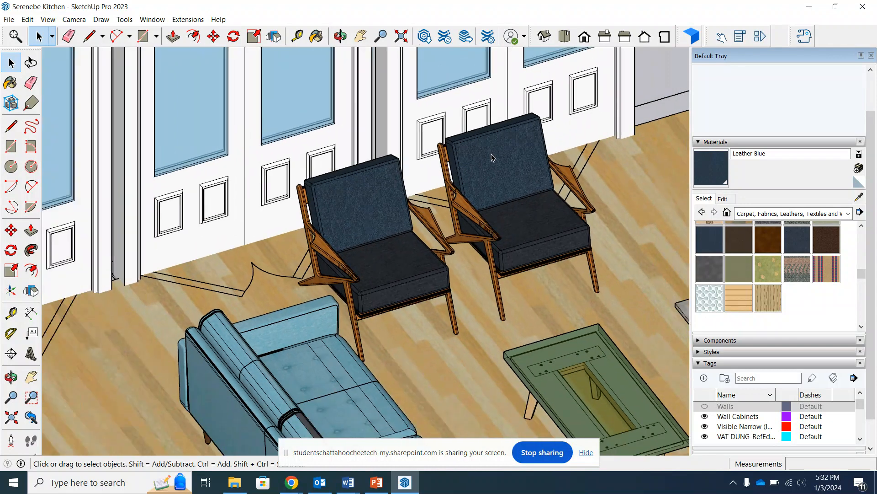
scroll(473, 158, down, 6)
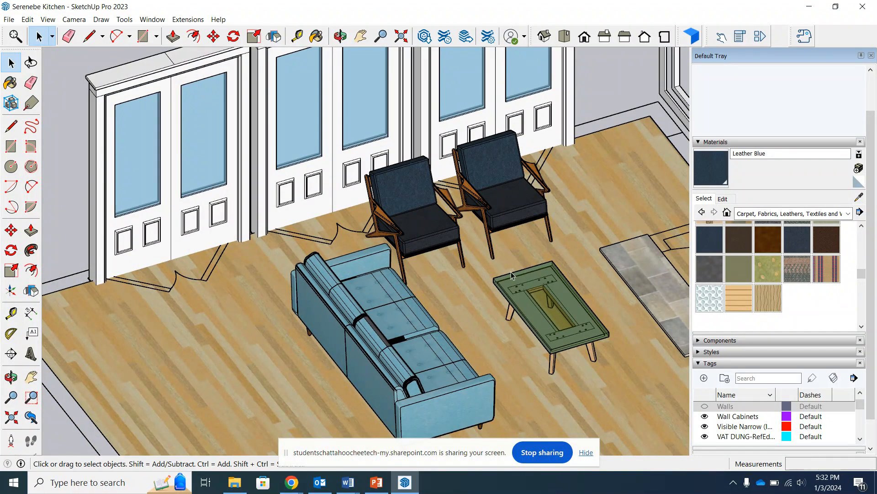
Turn on the visibility of the Walls tag to show the room's walls around the furniture.
middle_drag(511, 272, 335, 248)
middle_drag(450, 241, 342, 245)
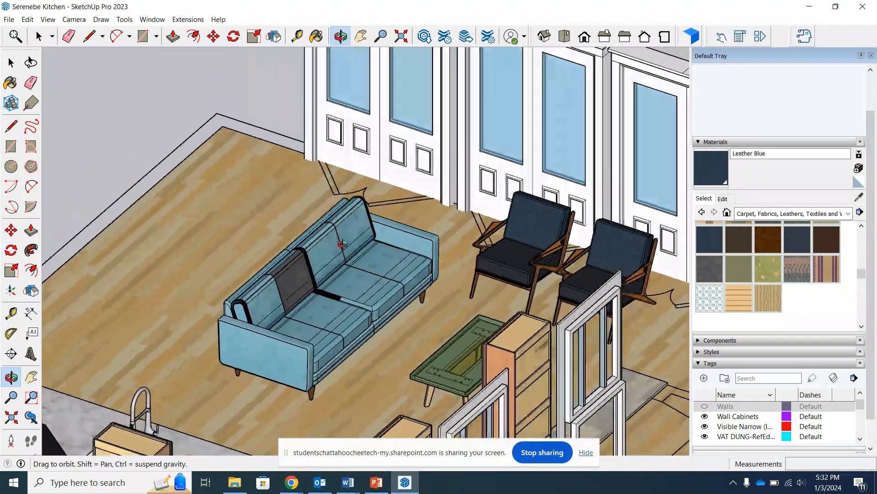
middle_drag(405, 239, 339, 242)
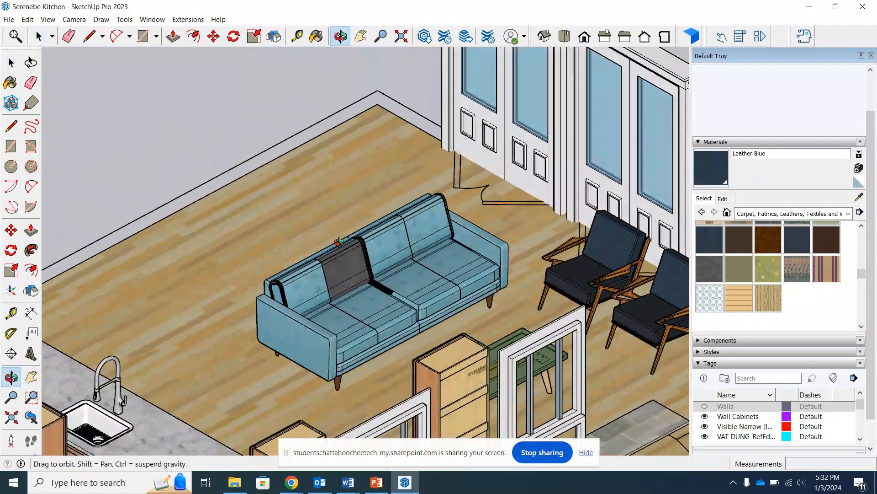
middle_drag(447, 254, 417, 264)
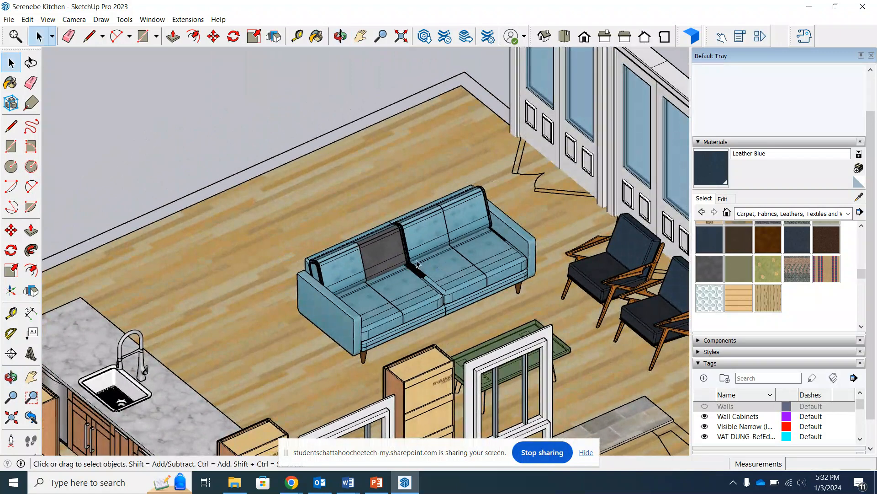
scroll(418, 263, down, 5)
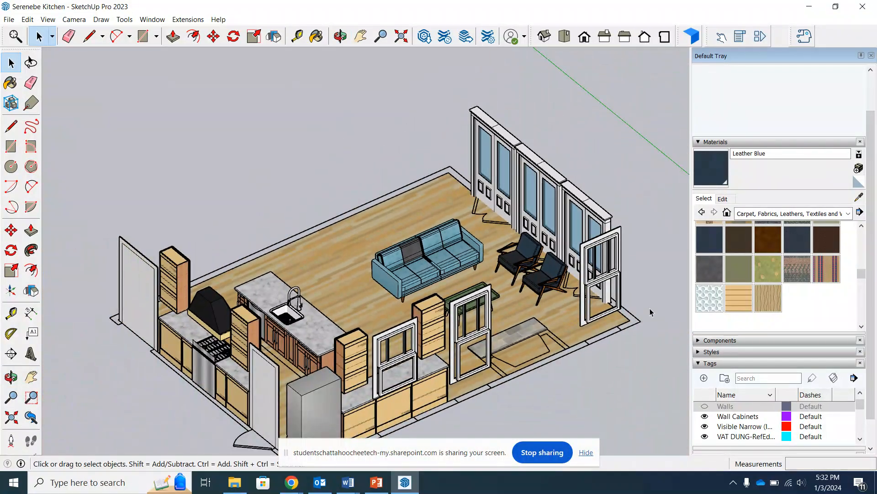
click(705, 406)
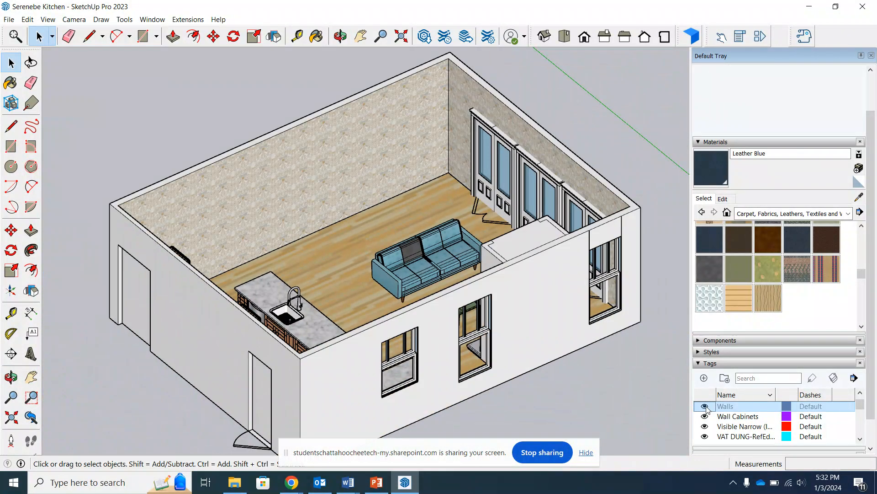